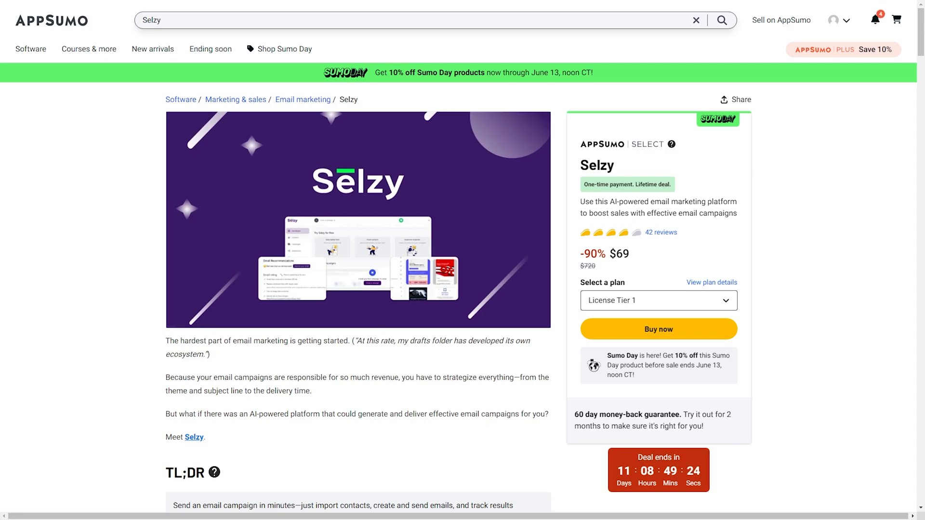
Scroll past the Overview to Plans & features, showing the $69, $138 and $207 License Tier cards.
scroll(675, 349, down, 5)
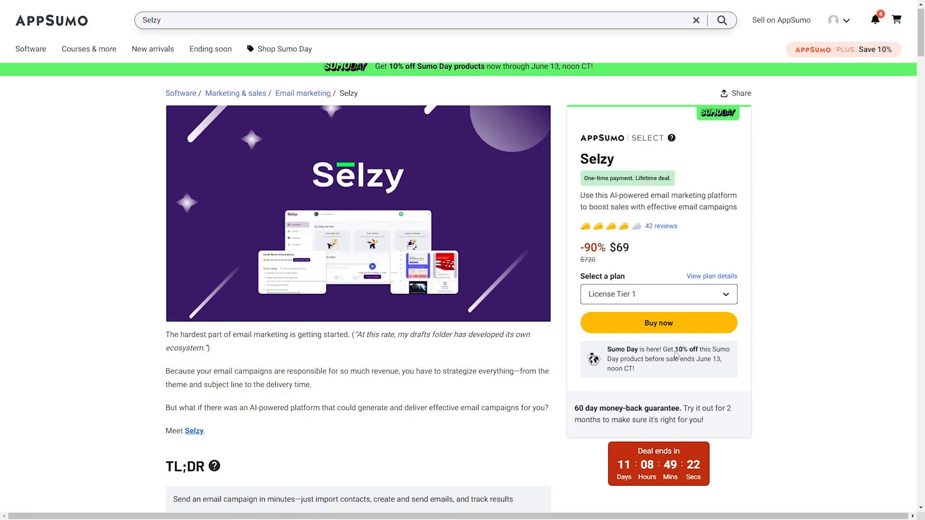
scroll(676, 349, down, 2)
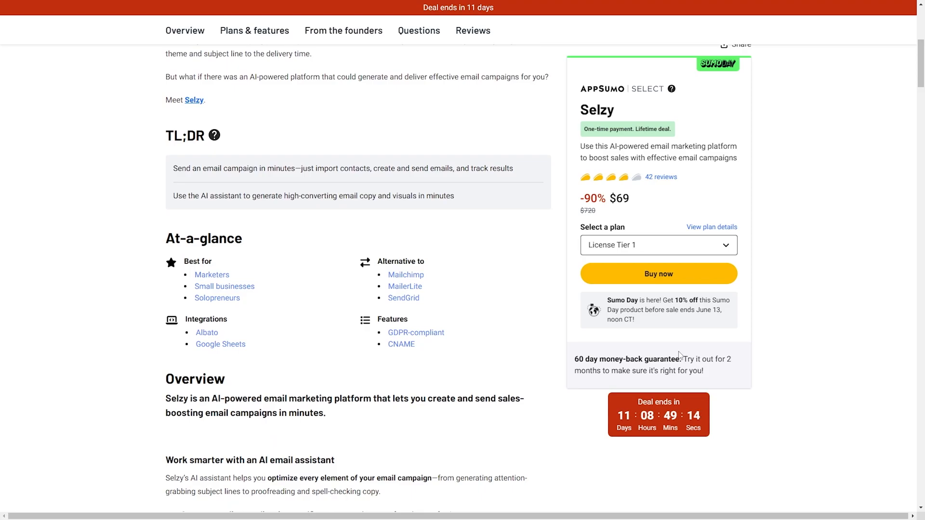
scroll(679, 354, down, 15)
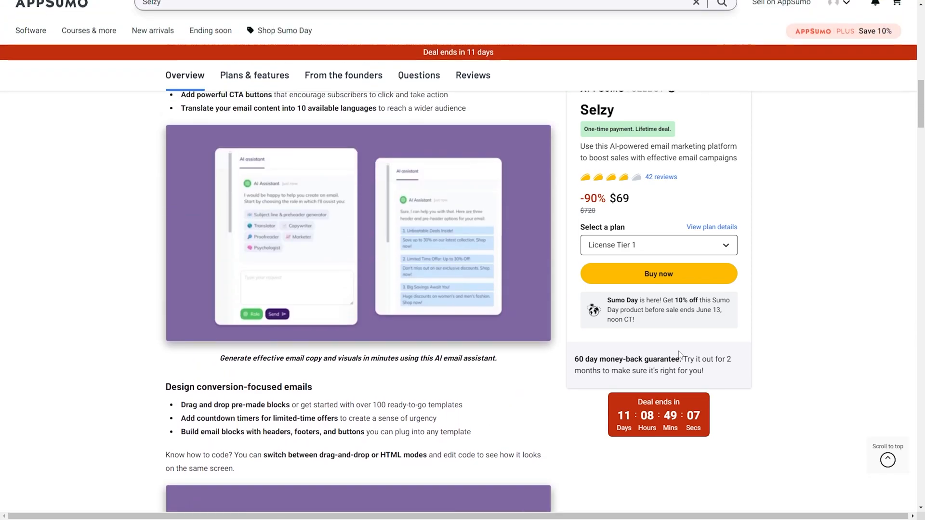
scroll(679, 355, up, 15)
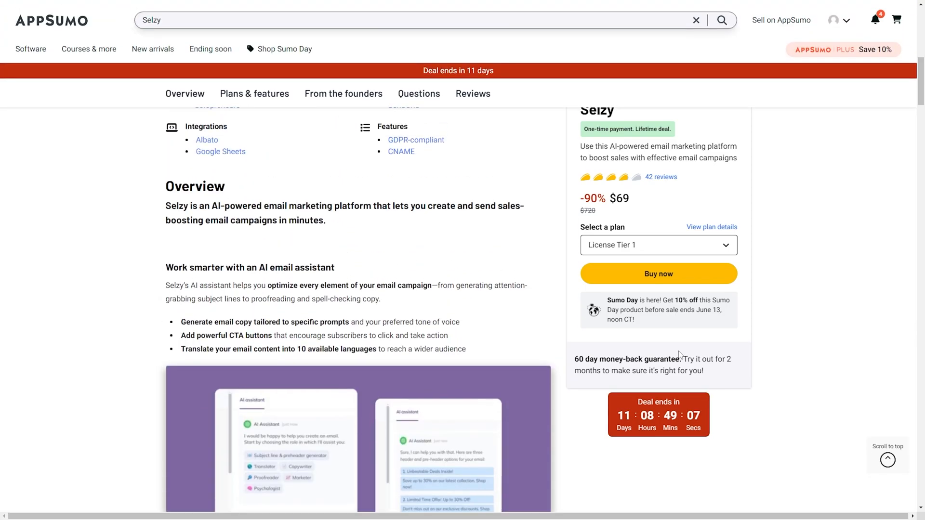
scroll(679, 354, up, 1)
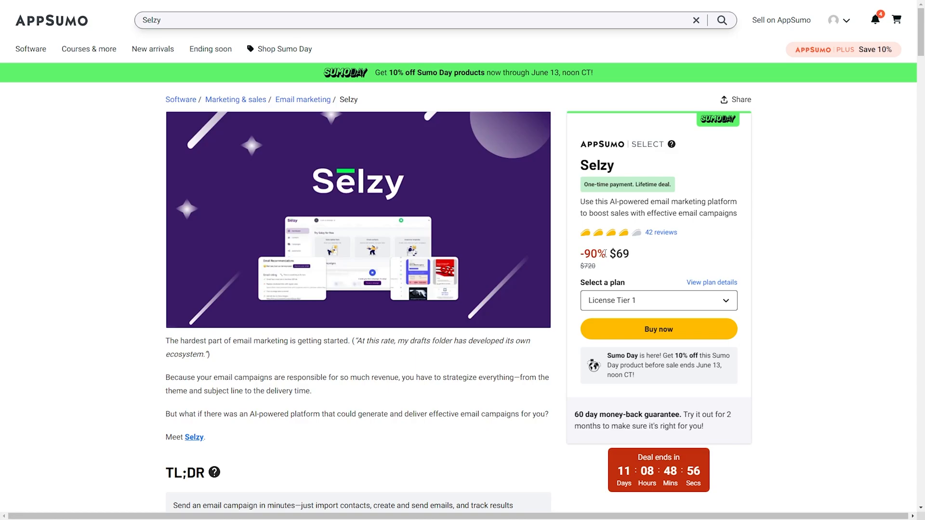
scroll(603, 254, down, 15)
scroll(605, 254, down, 20)
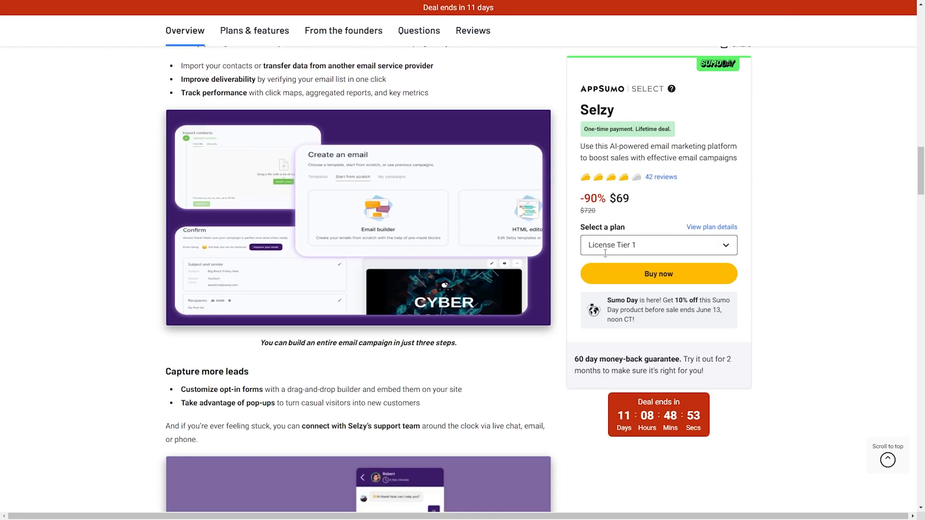
scroll(605, 253, down, 3)
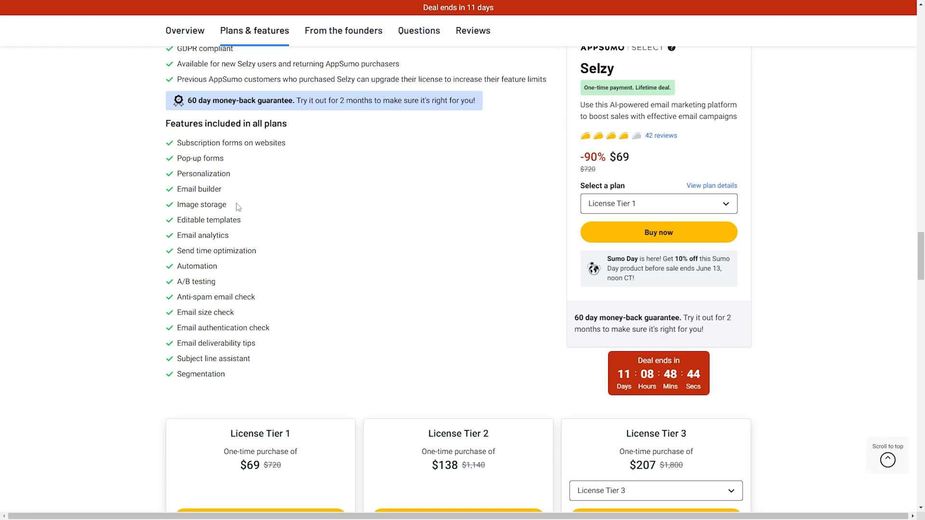
scroll(415, 248, down, 3)
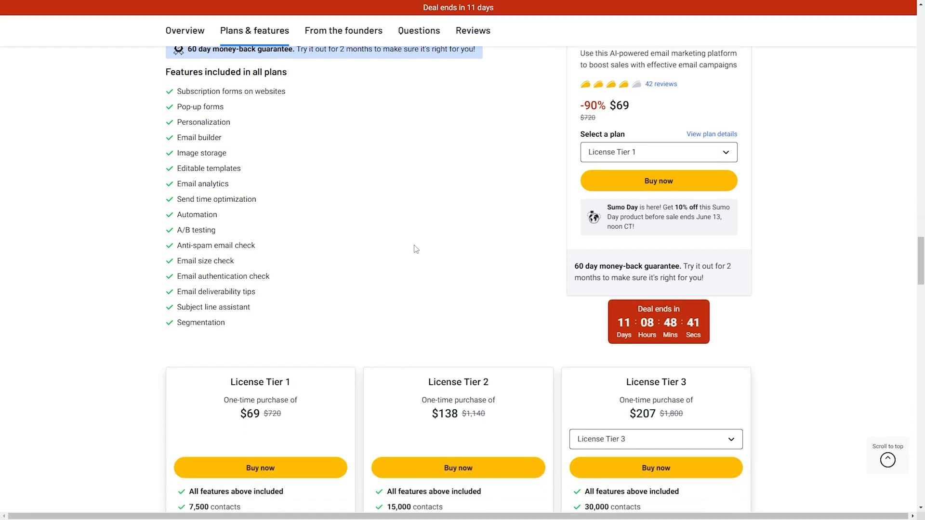
scroll(415, 248, down, 3)
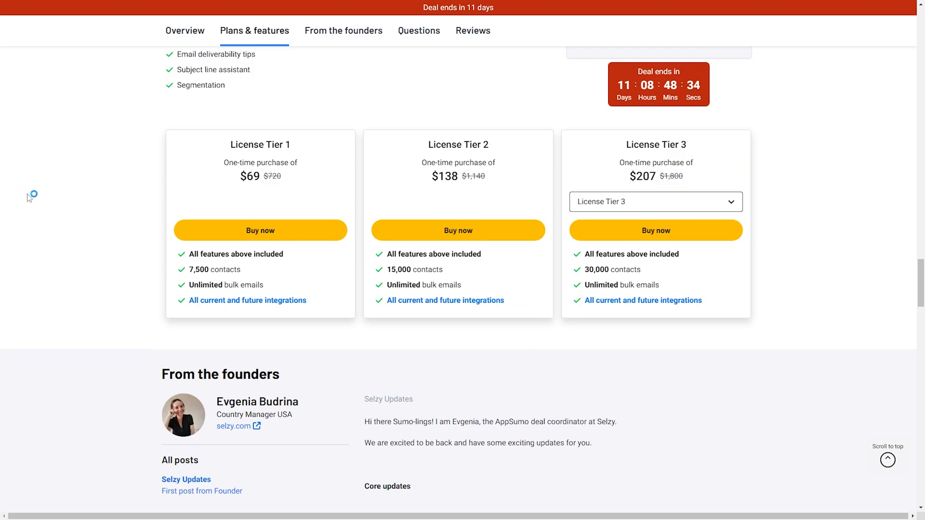
scroll(44, 233, up, 2)
scroll(44, 233, up, 5)
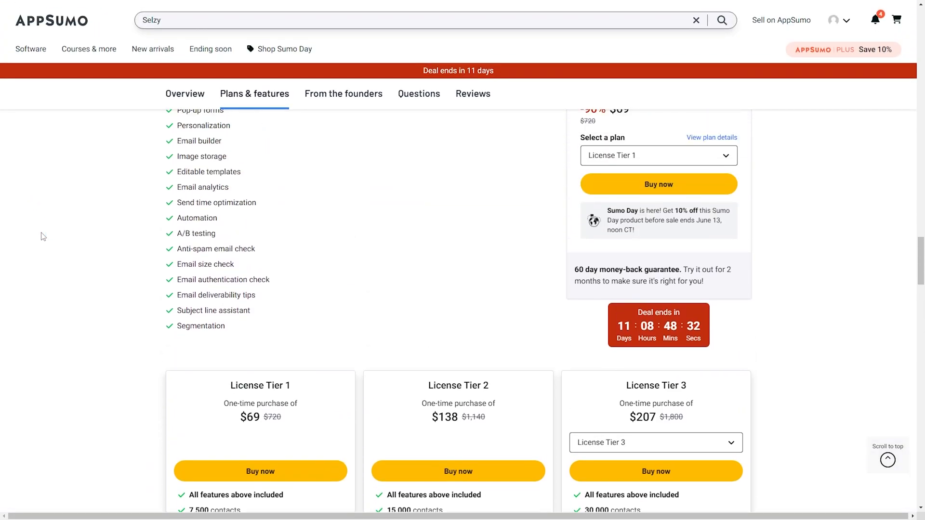
scroll(129, 238, down, 6)
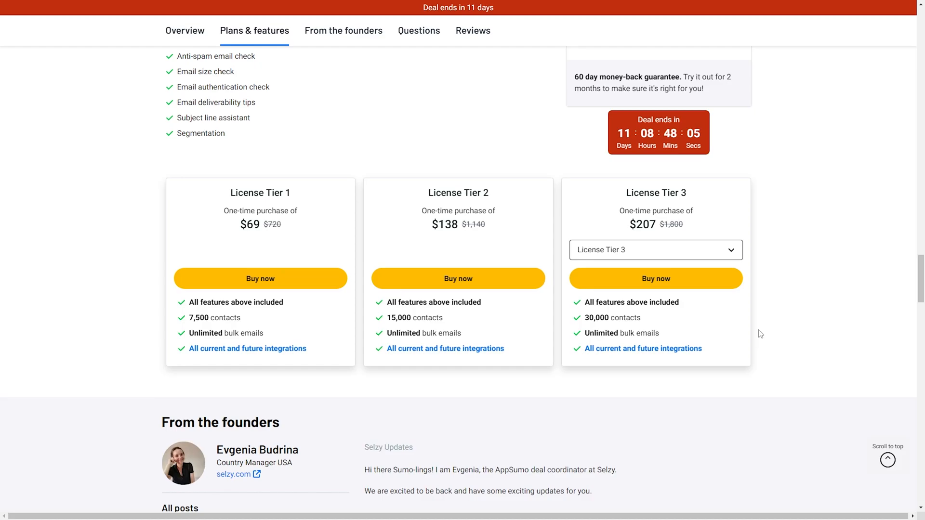
Compare Tier 3 and Tier 4 on the third card, leaving License Tier 4 at $276 for 50,000 contacts.
click(731, 249)
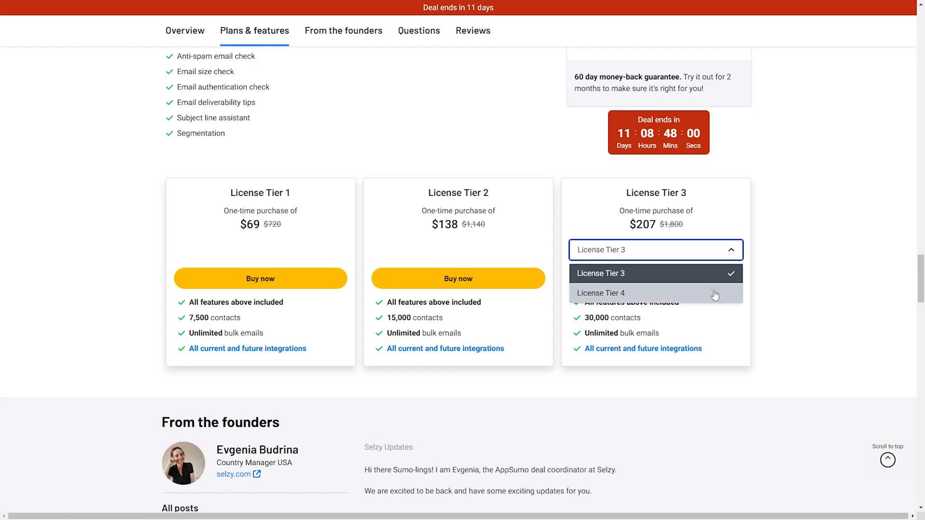
click(714, 291)
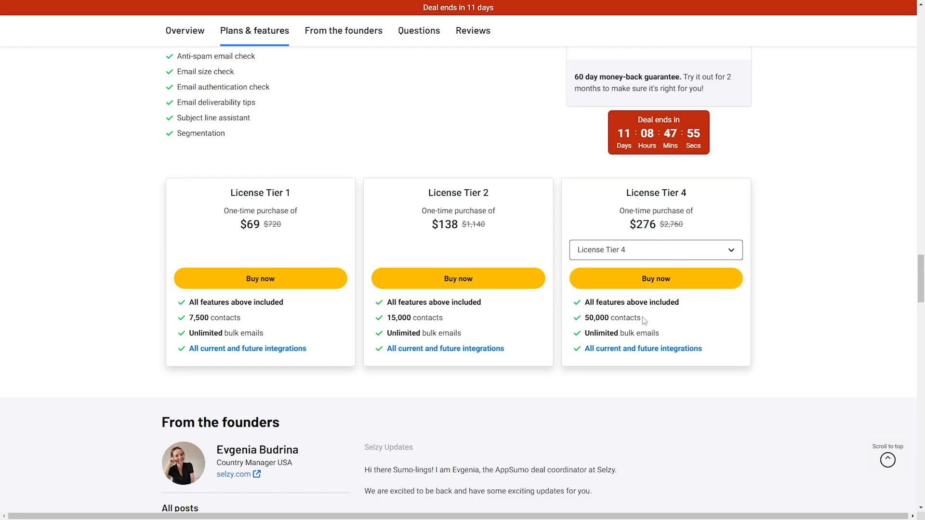
mouse_move(642, 318)
mouse_down()
mouse_move(603, 319)
mouse_move(636, 319)
mouse_up()
click(660, 255)
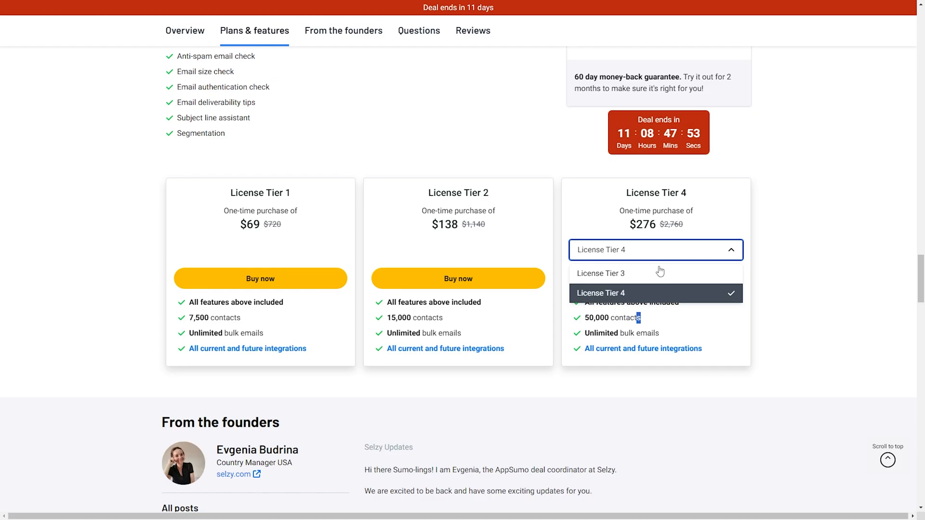
click(657, 273)
click(656, 254)
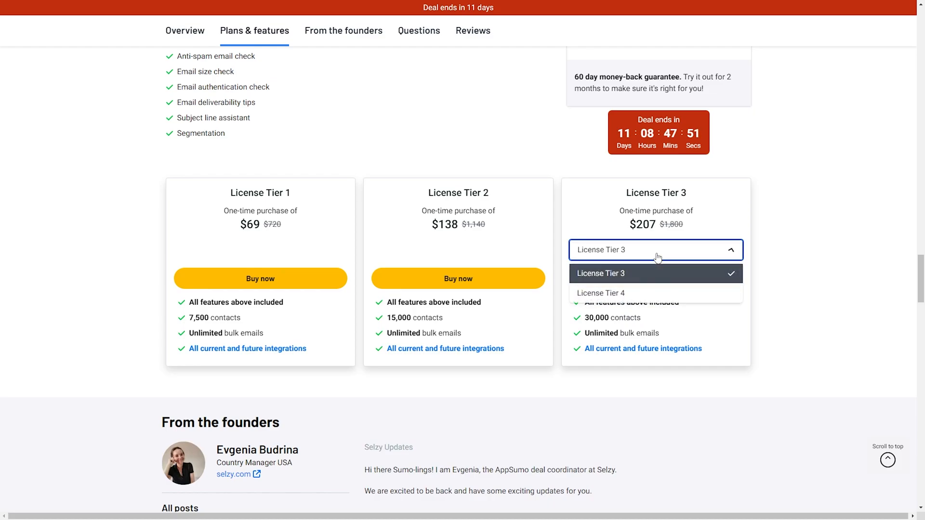
click(646, 292)
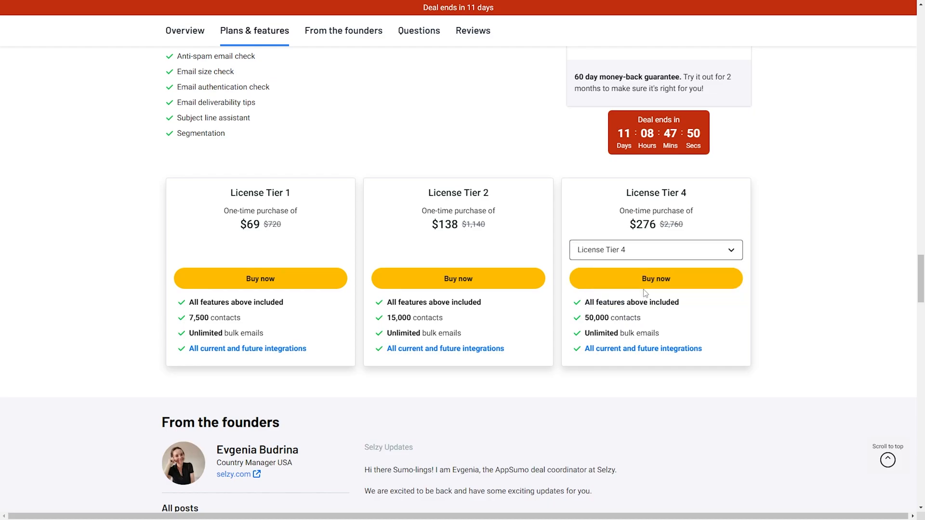
click(644, 256)
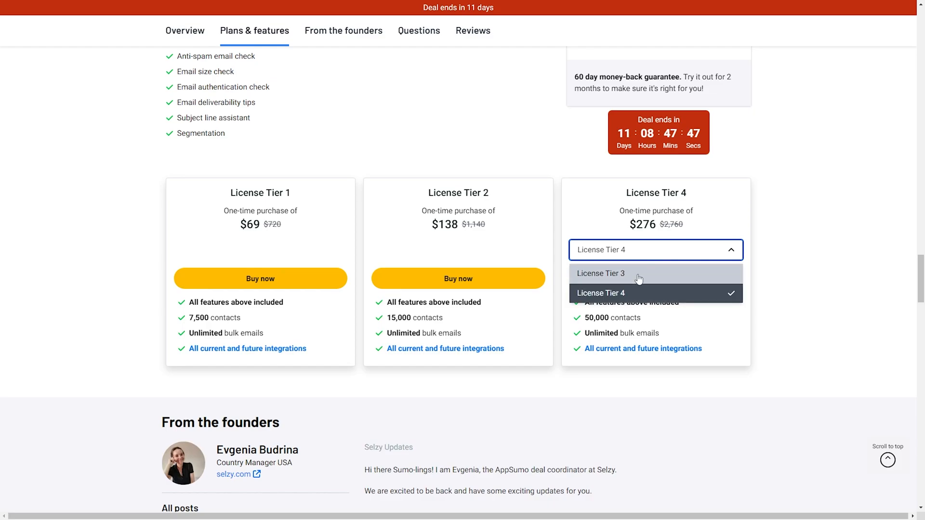
click(638, 273)
click(642, 250)
click(816, 194)
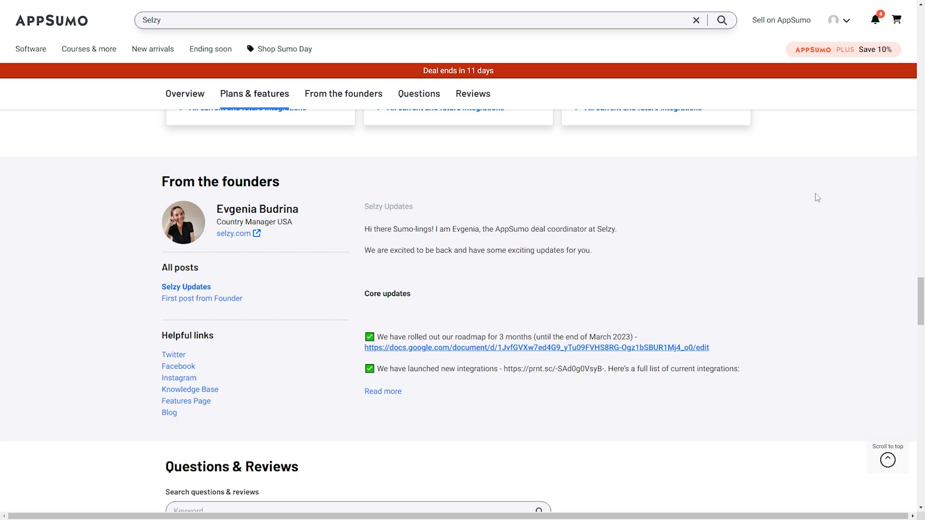
Scroll to Questions & Reviews and read the AskSumo summary and review cards, 5 of 43 newest.
scroll(818, 198, down, 9)
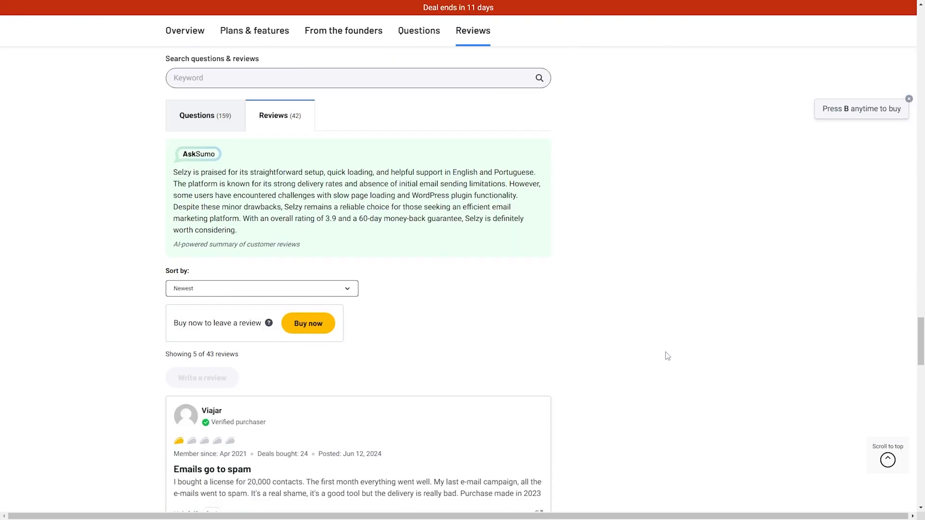
scroll(697, 340, up, 10)
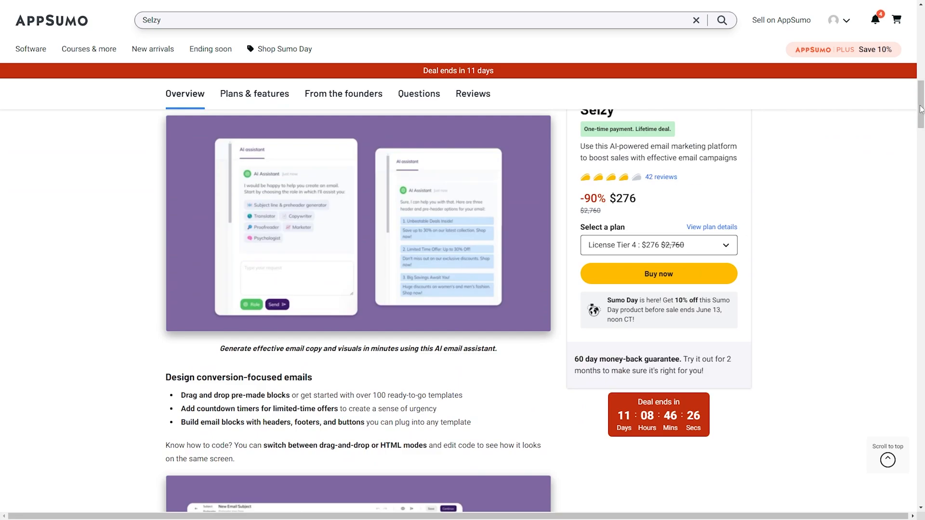
drag(920, 109, 919, 336)
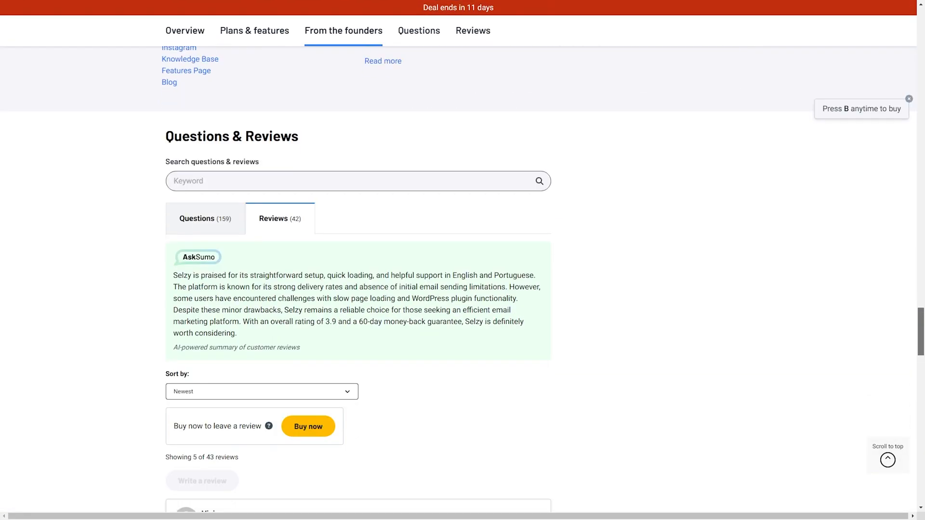
scroll(736, 320, down, 8)
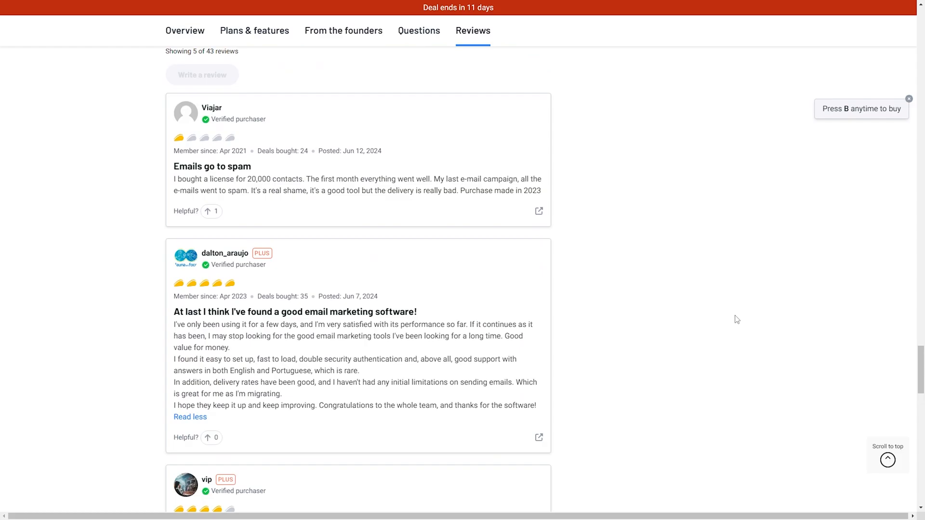
scroll(736, 320, up, 4)
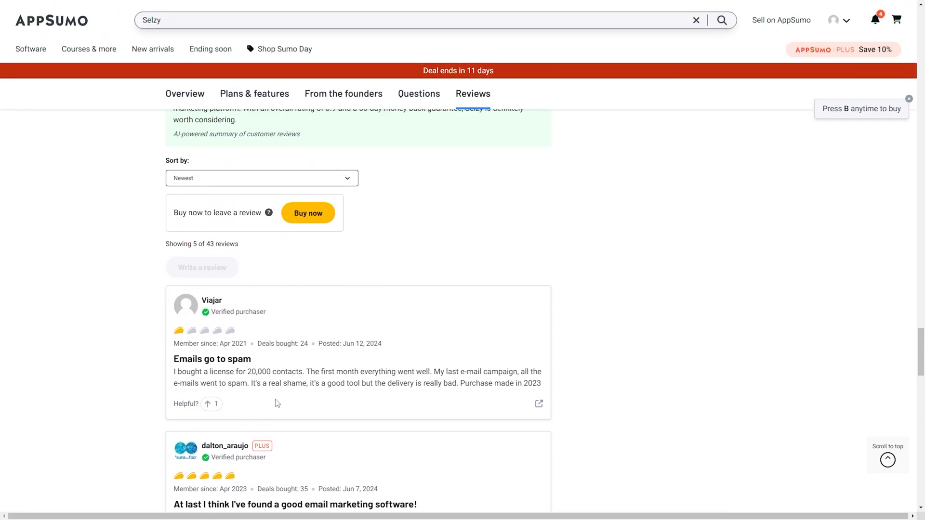
scroll(265, 368, down, 1)
scroll(202, 169, up, 3)
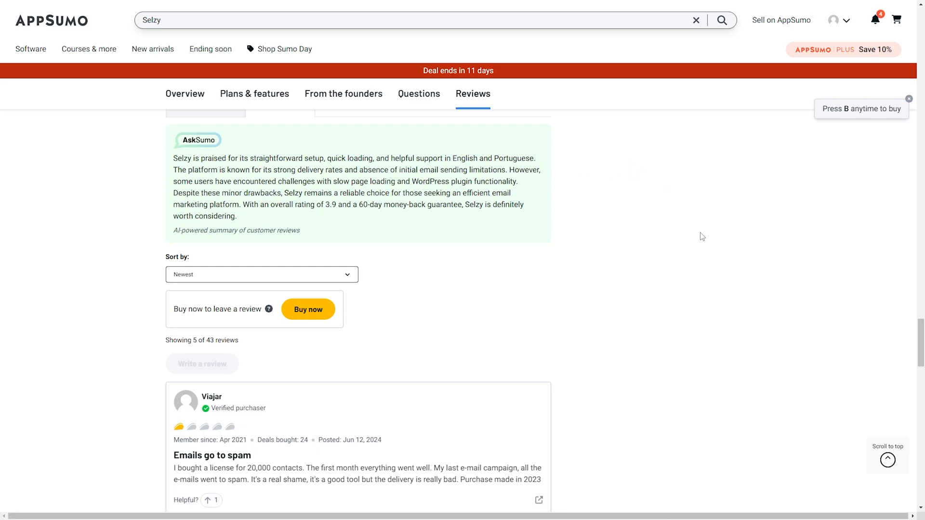
scroll(702, 236, down, 15)
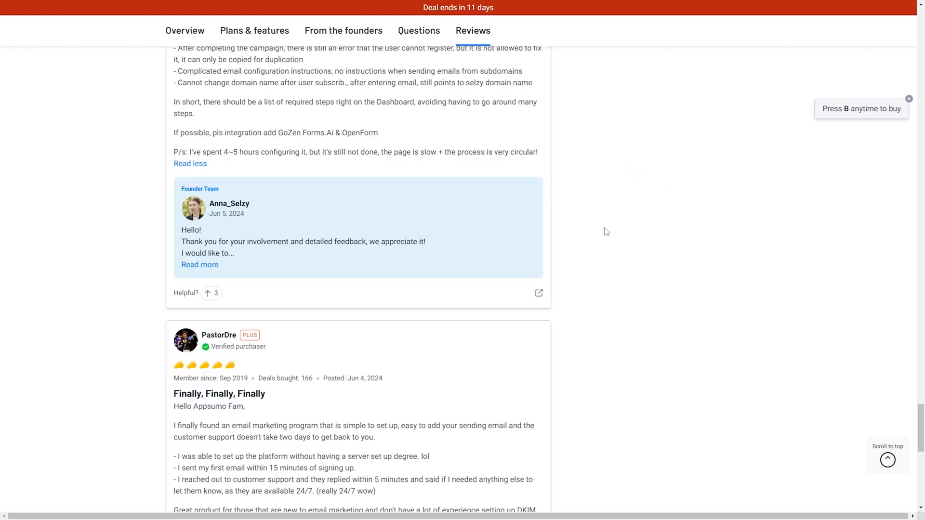
scroll(596, 236, down, 10)
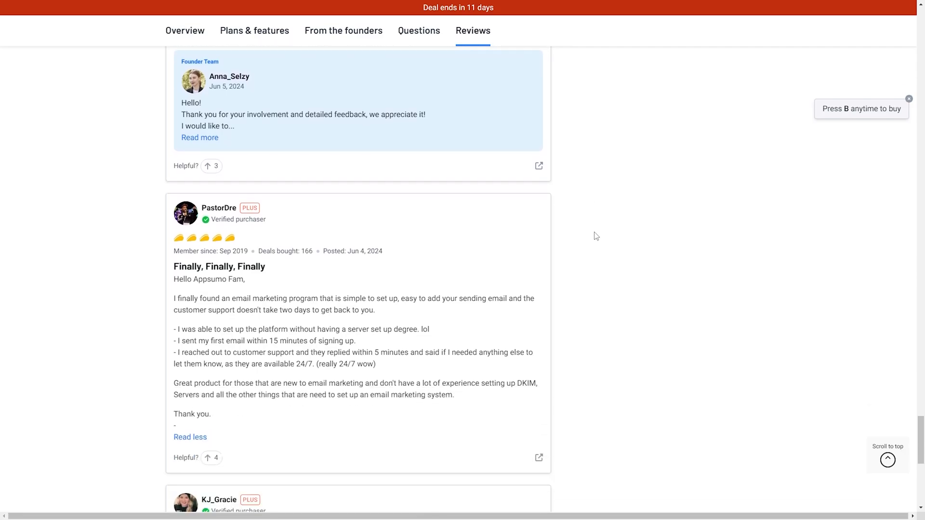
scroll(595, 236, up, 8)
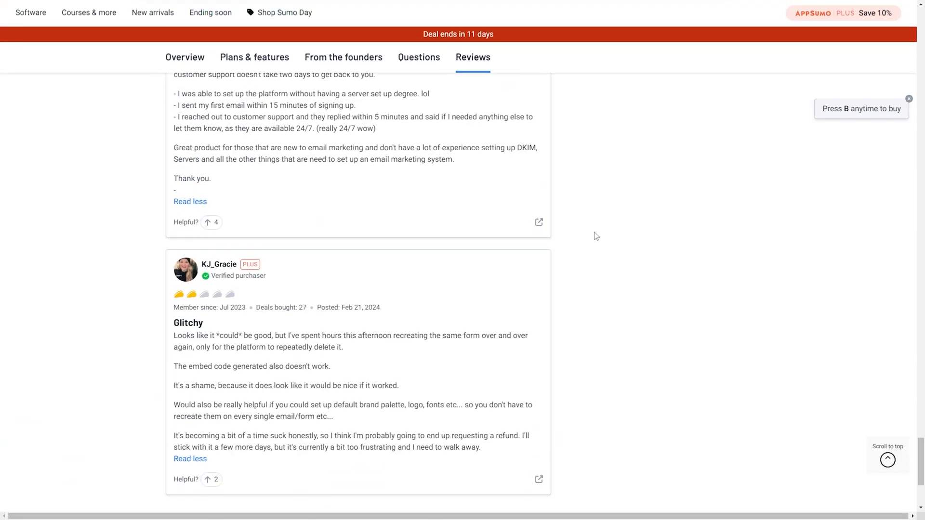
scroll(596, 236, up, 15)
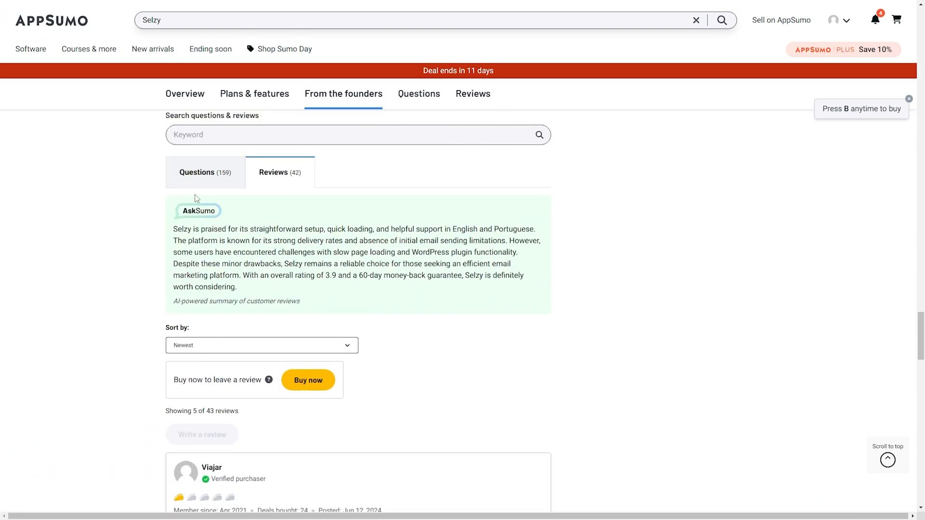
Switch to the Questions (159) tab and scroll through the customer questions and founder answers.
click(198, 179)
scroll(565, 250, down, 3)
scroll(564, 250, down, 4)
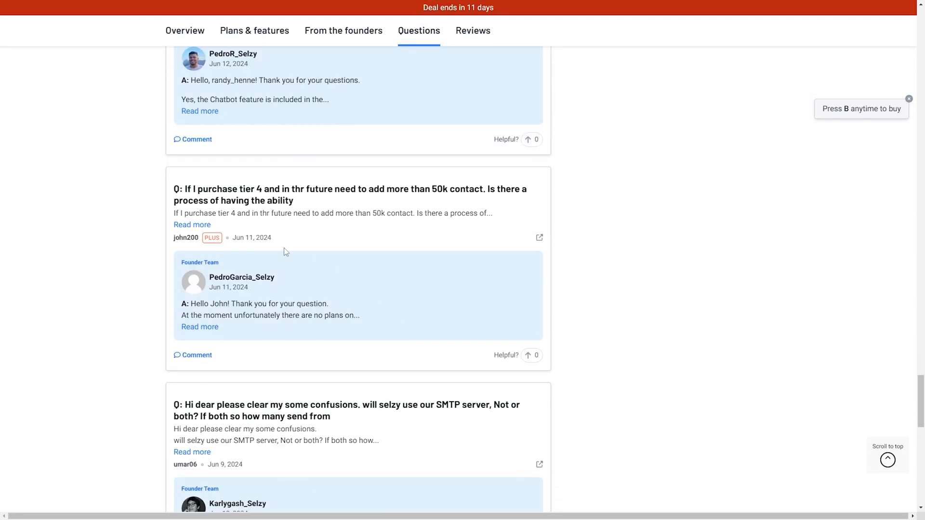
scroll(493, 259, down, 5)
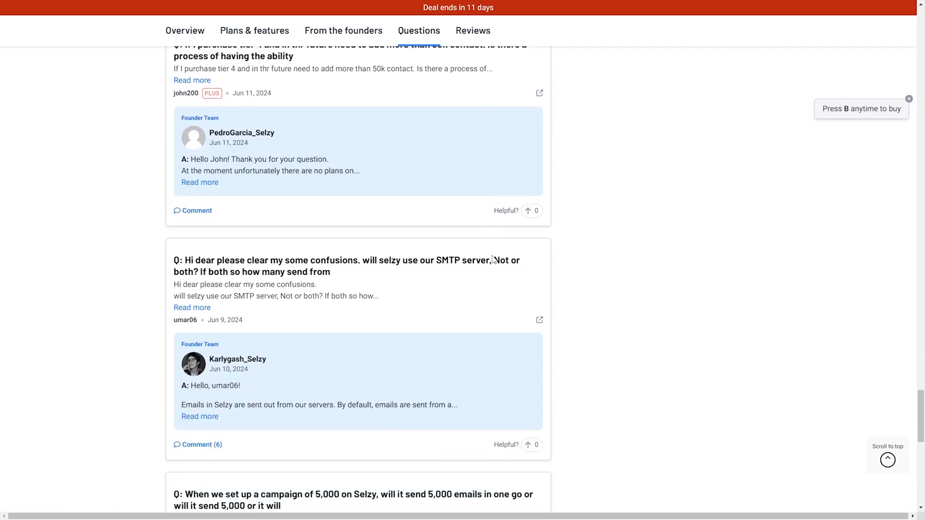
scroll(493, 255, down, 9)
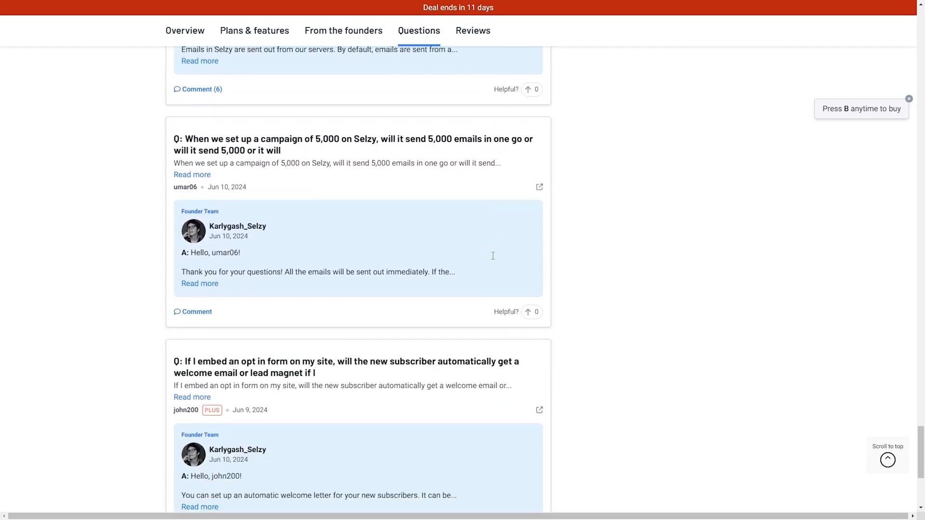
scroll(717, 309, up, 20)
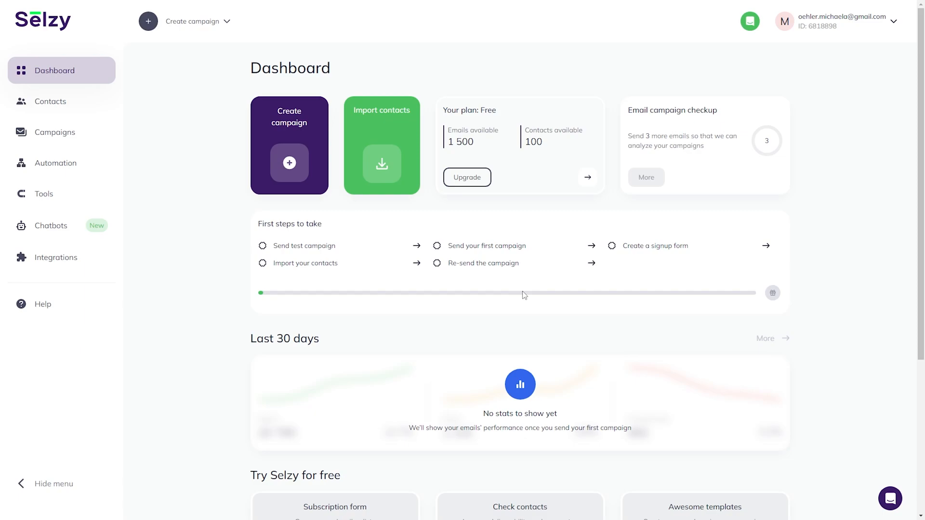
Scroll down to the Try Selzy for free cards and back up to the dashboard top.
scroll(522, 291, down, 4)
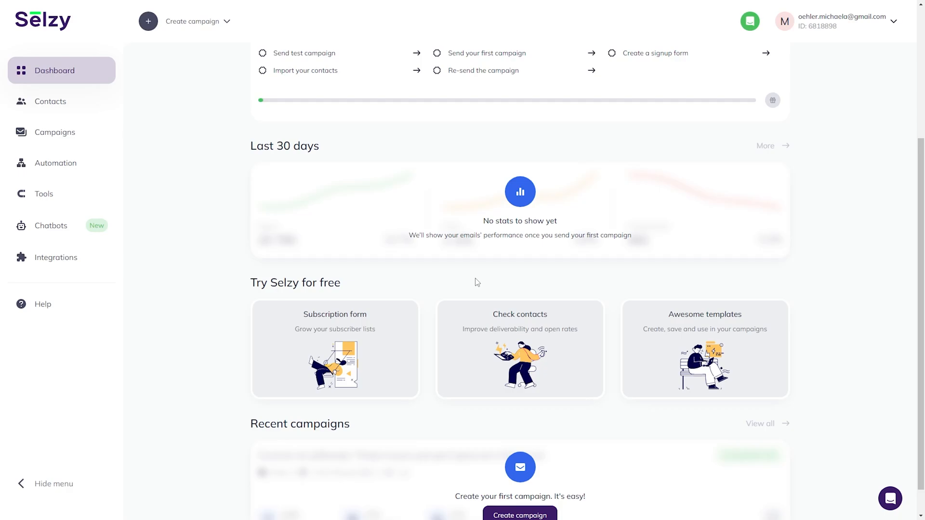
scroll(476, 282, up, 4)
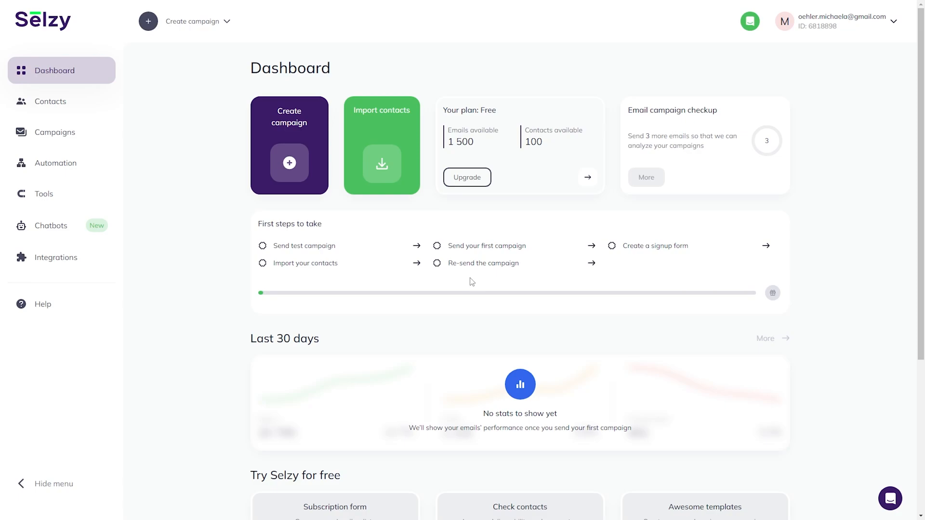
Choose Email from the Create campaign dropdown to start a new email campaign.
click(167, 26)
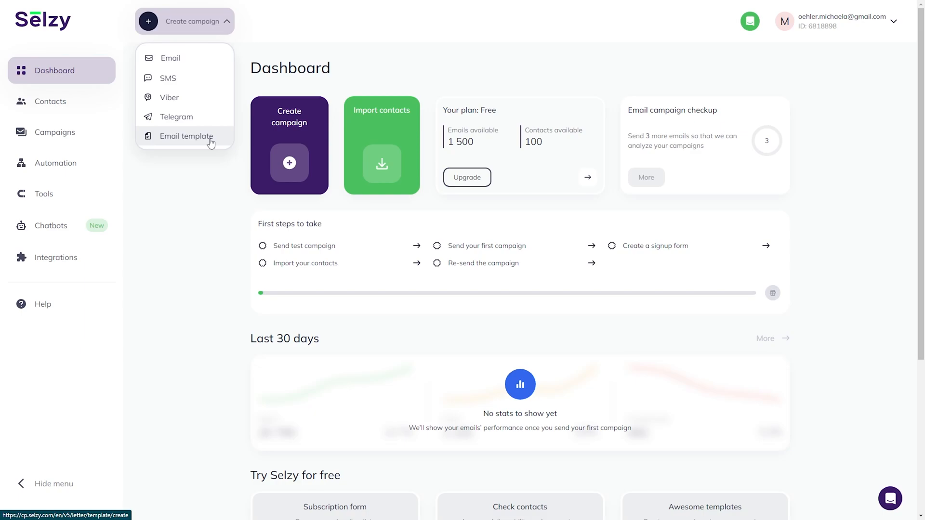
click(205, 67)
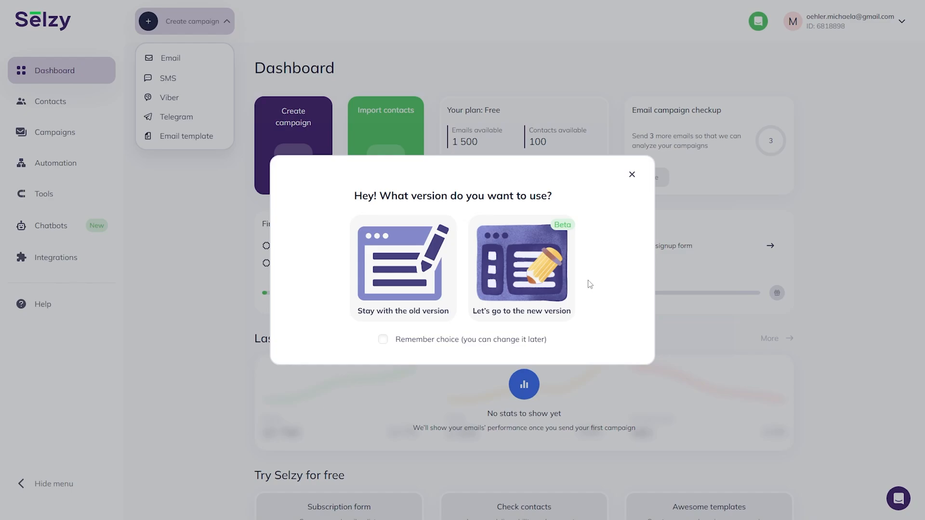
Choose "Let's go to the new version" to use the new Beta campaign flow.
click(513, 290)
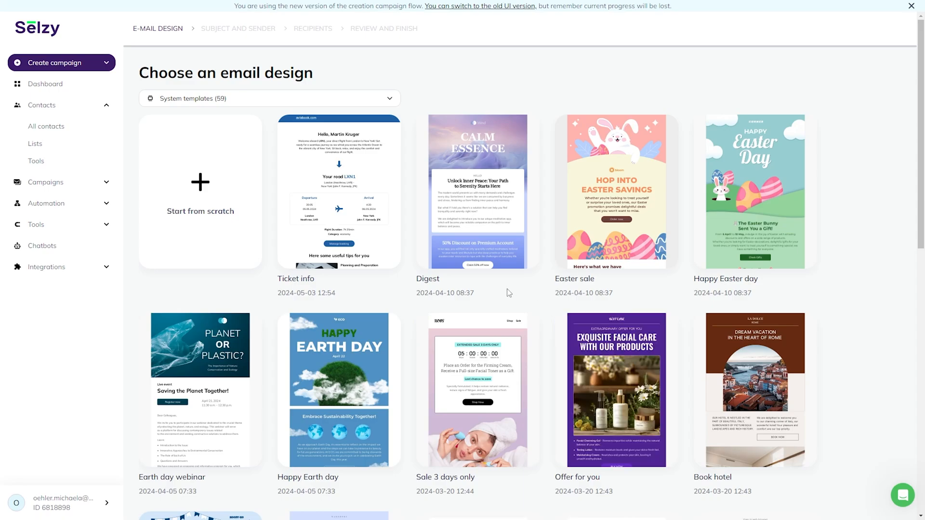
Scroll through the system templates and use the Digest template in the email editor.
scroll(507, 288, down, 3)
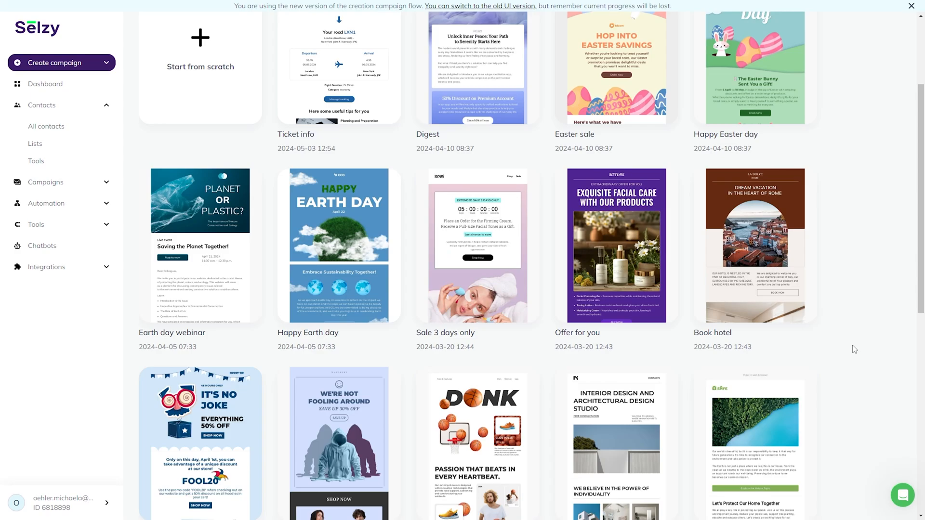
scroll(844, 340, down, 6)
scroll(844, 340, down, 2)
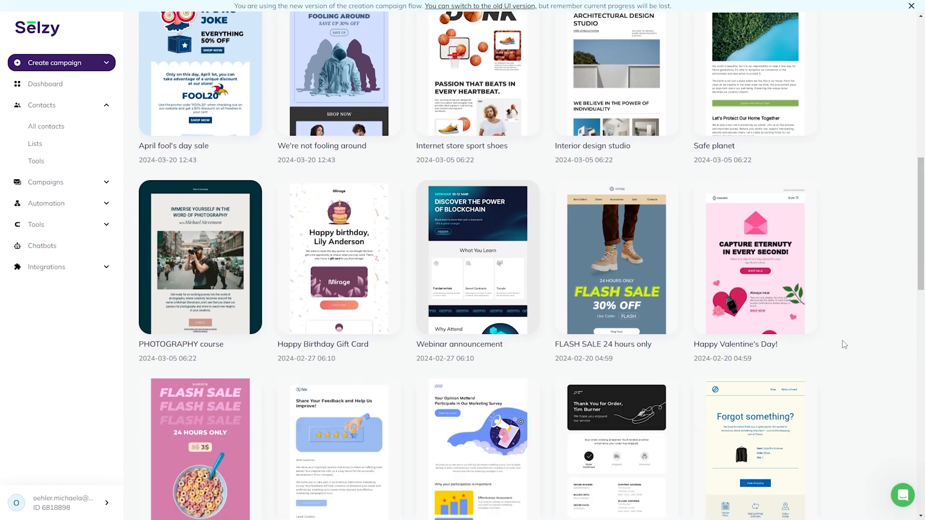
scroll(843, 342, down, 3)
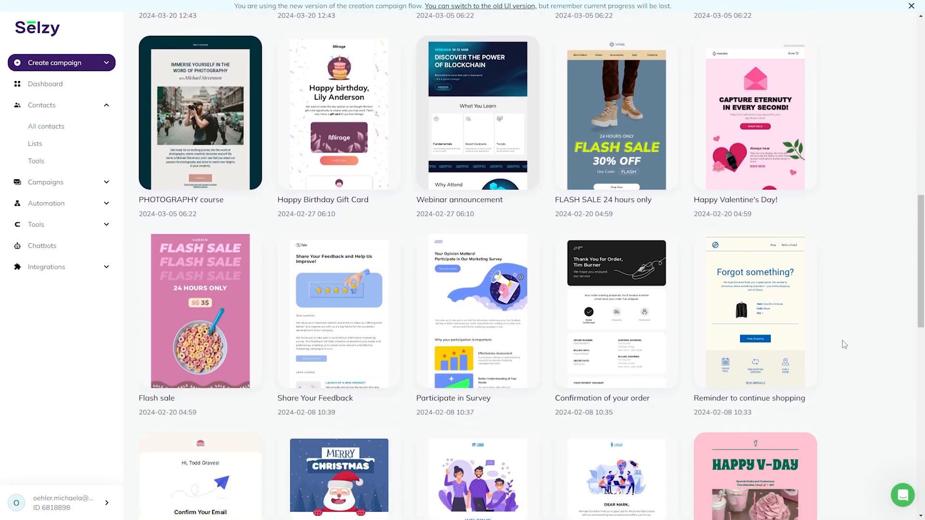
scroll(842, 340, up, 14)
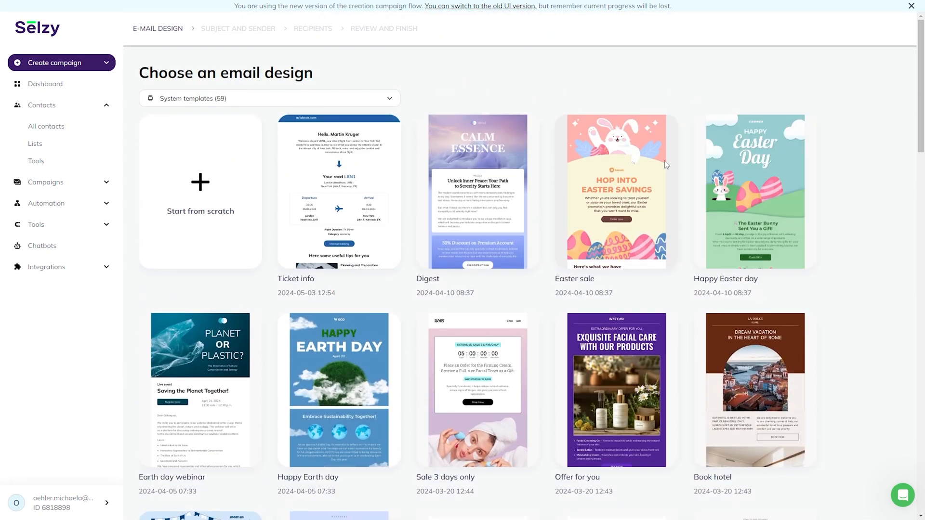
mouse_move(504, 160)
click(481, 220)
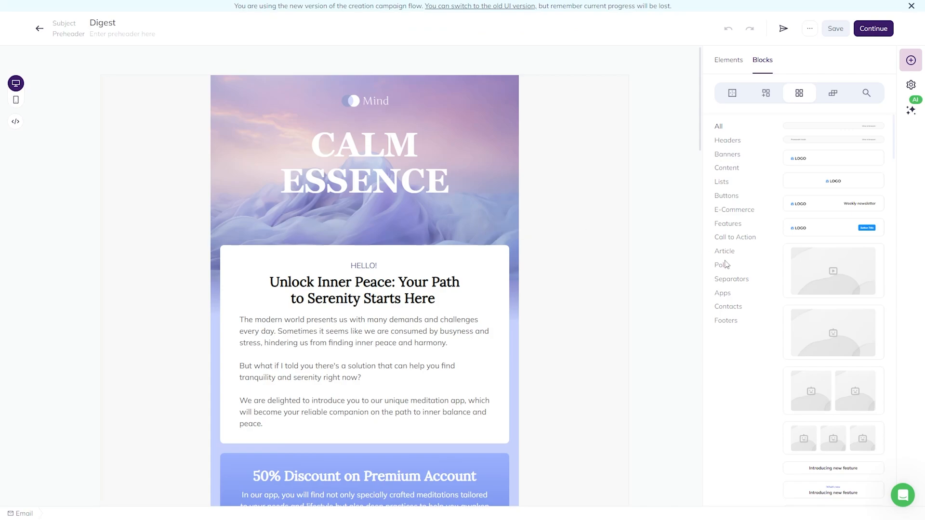
Select and deselect the Unlock Inner Peace heading text in the email canvas.
click(393, 298)
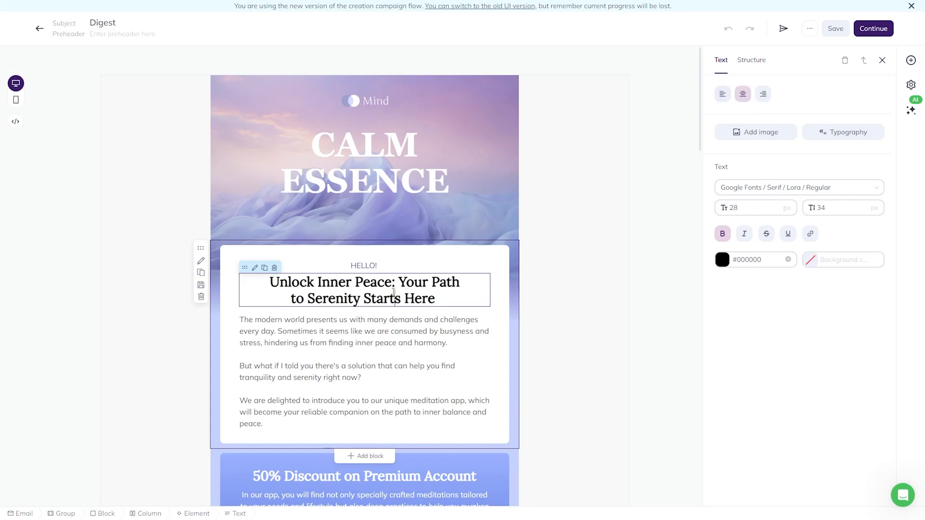
triple_click(393, 292)
click(255, 288)
drag(260, 283, 470, 299)
click(470, 300)
Select the paragraph, the 50% Discount on Premium Account block, then the Deep Relaxation photo.
click(460, 351)
scroll(460, 352, down, 3)
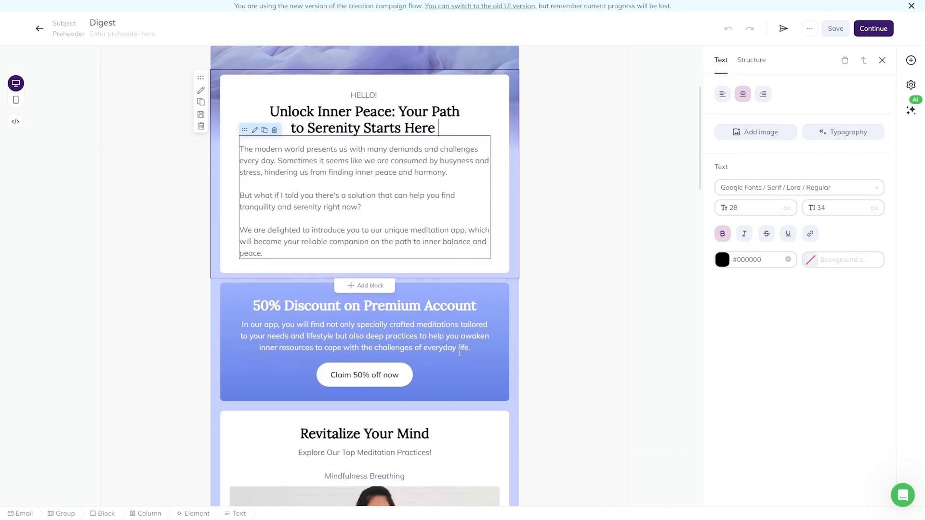
click(460, 352)
scroll(487, 351, down, 4)
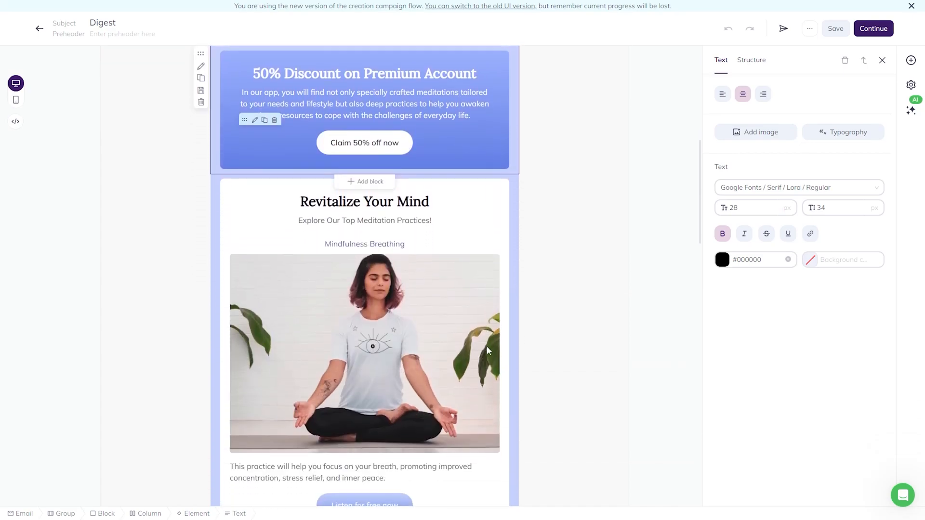
scroll(487, 346, down, 8)
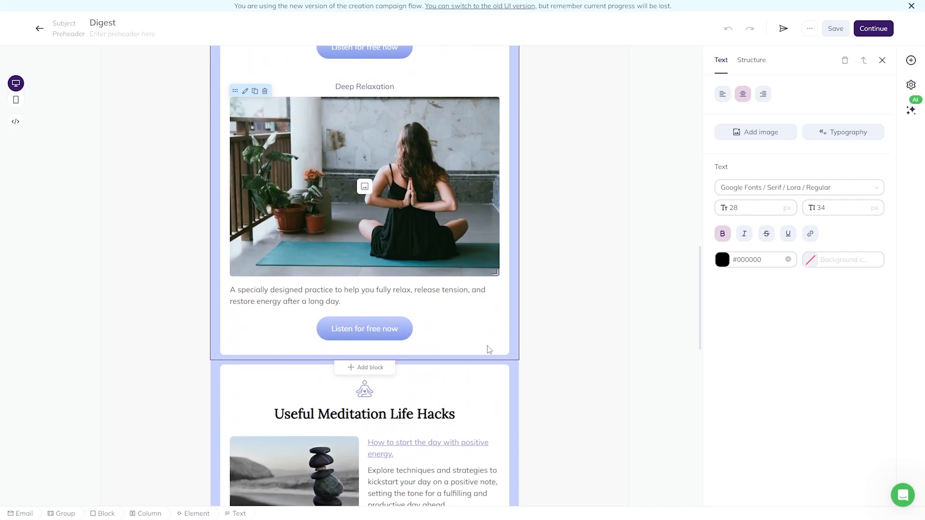
scroll(343, 378, up, 3)
click(344, 378)
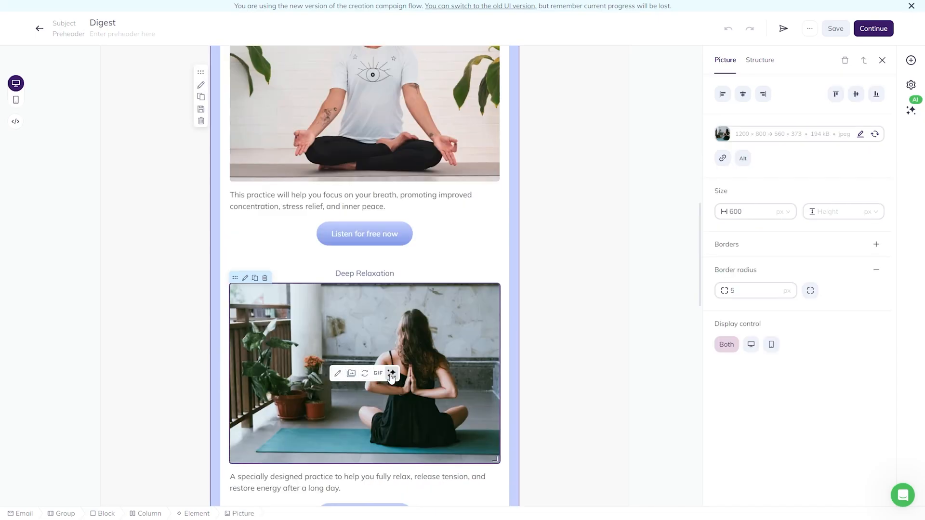
Open the Deep Relaxation photo in the image editor and place the alien and hat-and-mustache stickers.
click(337, 374)
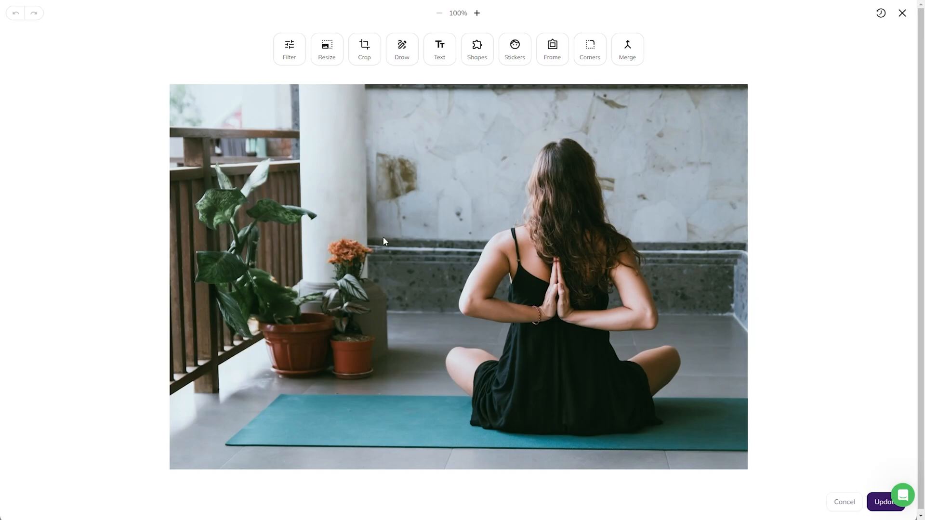
click(514, 54)
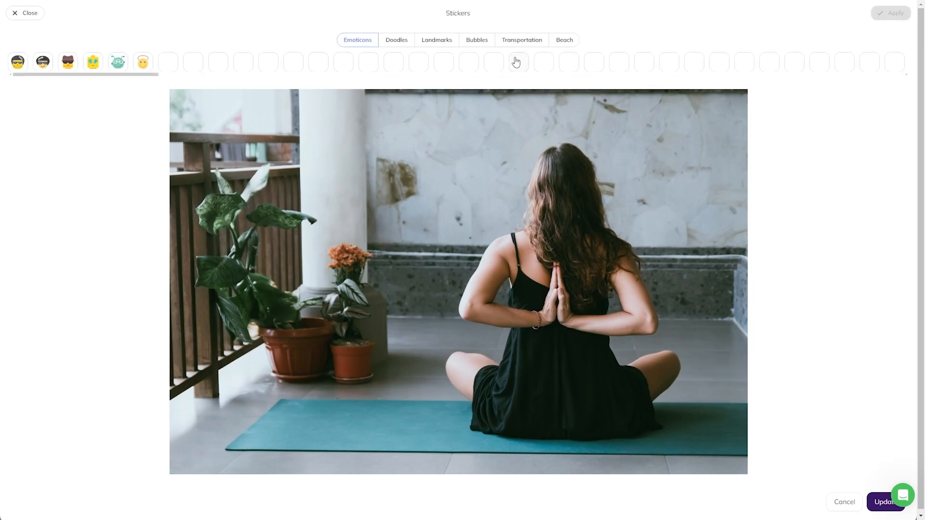
click(118, 61)
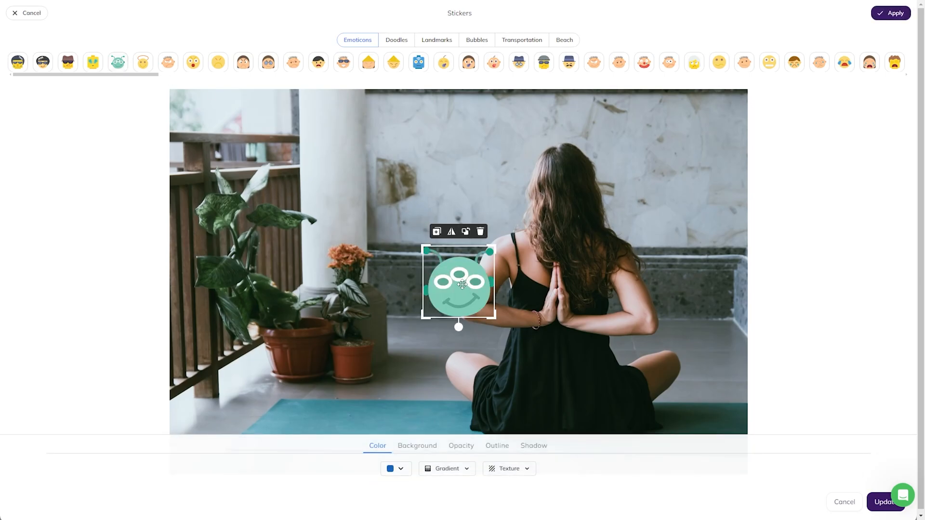
drag(460, 289, 660, 180)
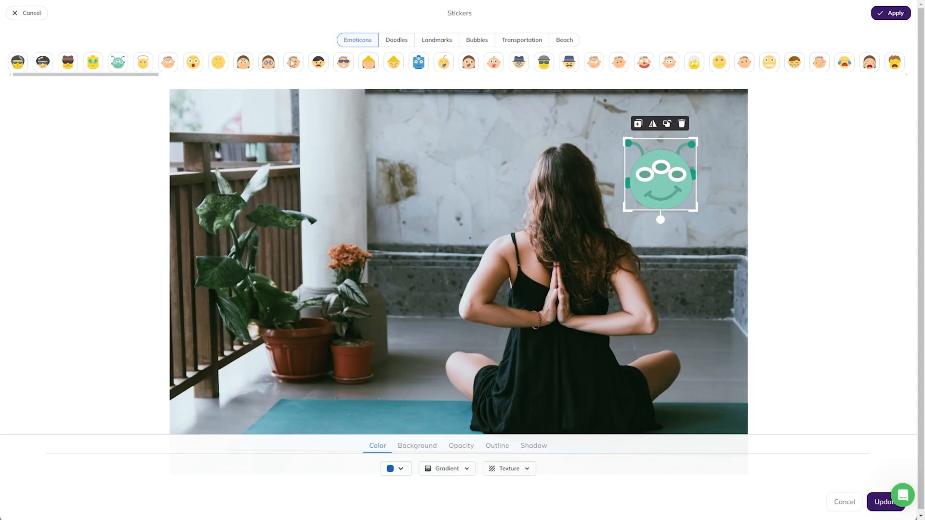
drag(124, 78, 339, 72)
click(355, 62)
drag(465, 296, 466, 193)
Add a watermelon sticker from Doodles, placed to the right below the alien.
click(398, 41)
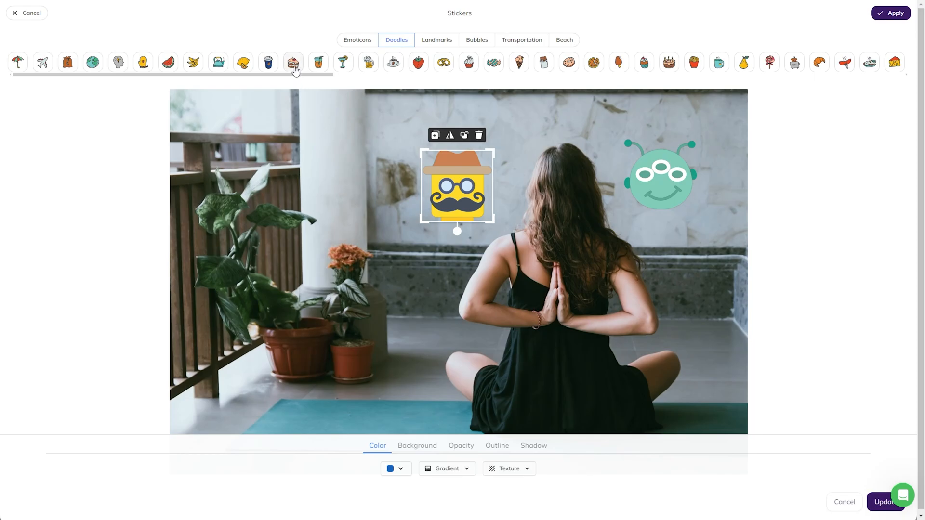
drag(167, 62, 649, 261)
click(168, 62)
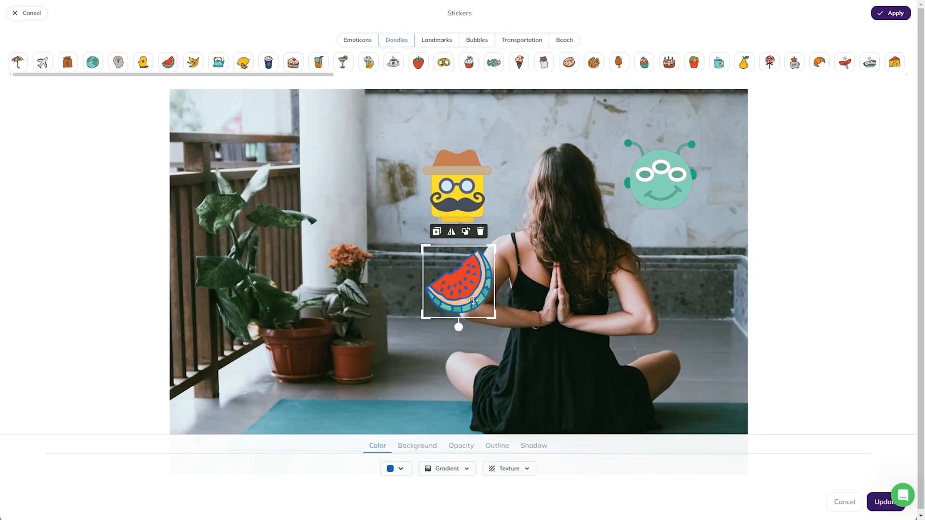
drag(472, 287, 746, 249)
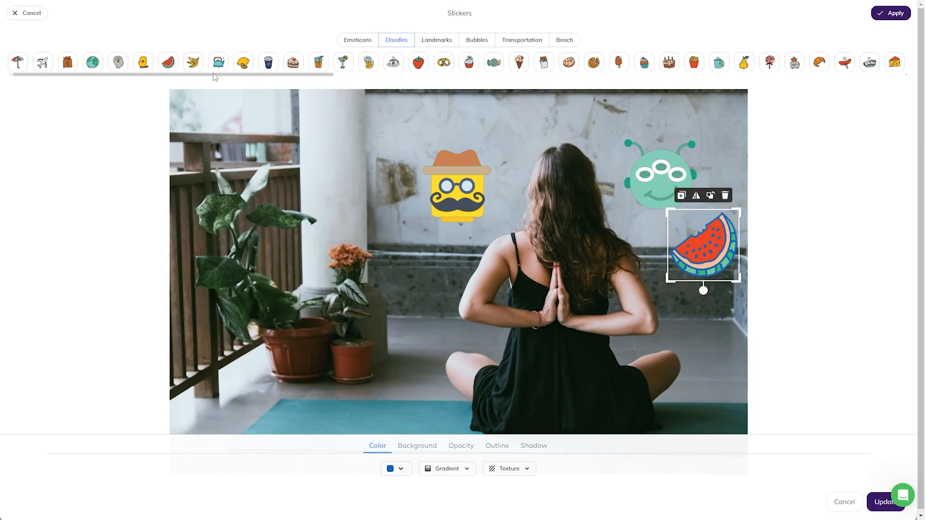
mouse_move(214, 75)
mouse_down()
mouse_move(777, 79)
mouse_move(472, 82)
mouse_up()
Browse the Landmarks, speech-bubble, Transportation and Beach stickers, then apply the stickers to the photo.
click(447, 46)
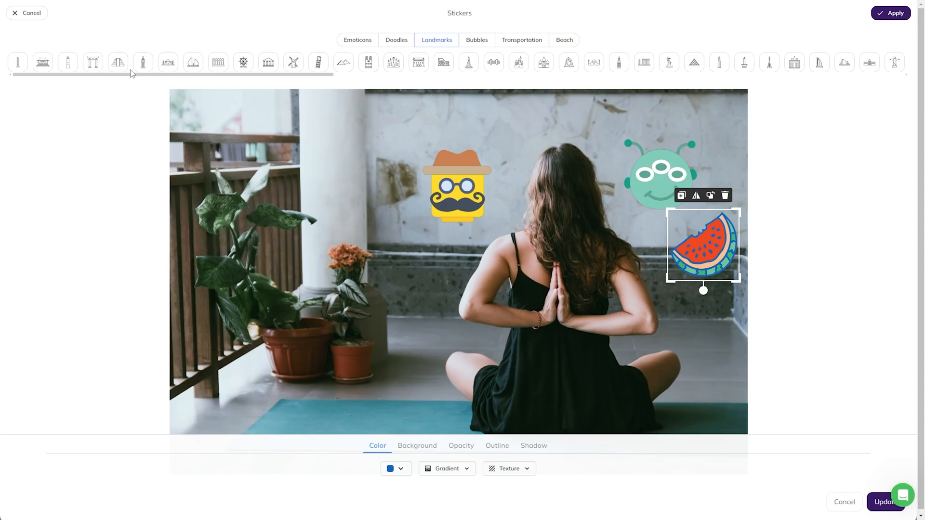
click(466, 42)
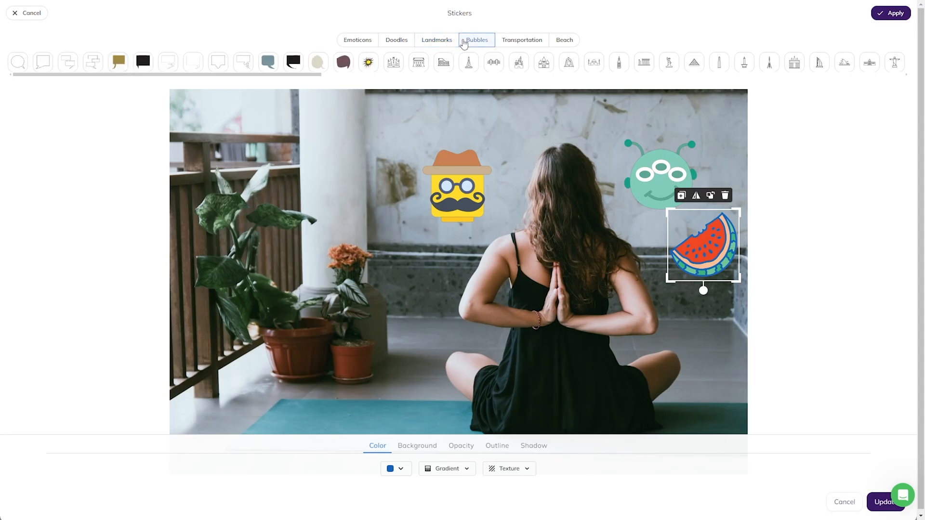
click(543, 43)
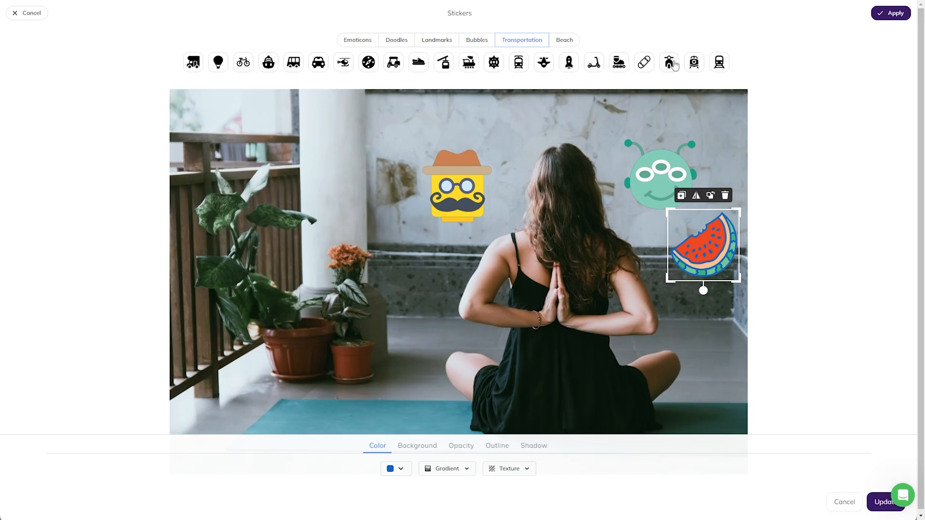
click(564, 44)
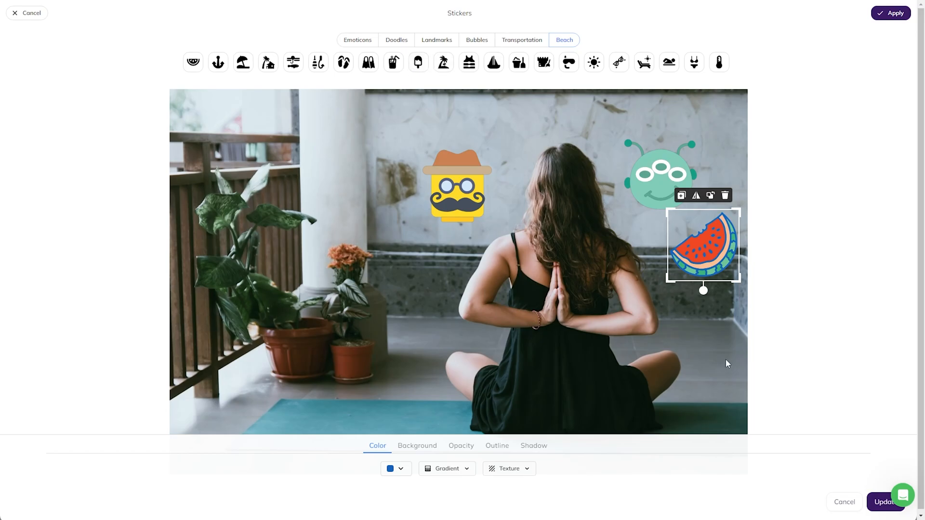
click(891, 13)
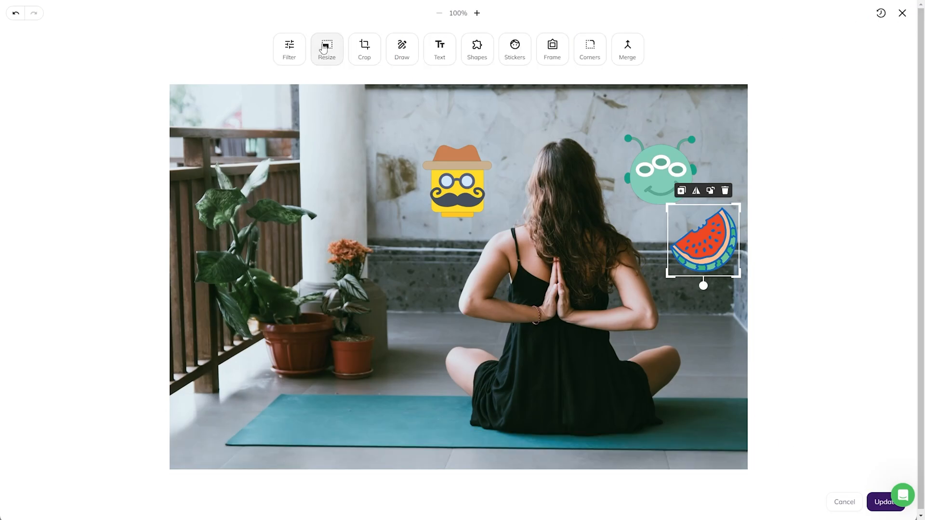
Hand-write a blue 'Hello!' on the upper left of the yoga photo.
click(404, 50)
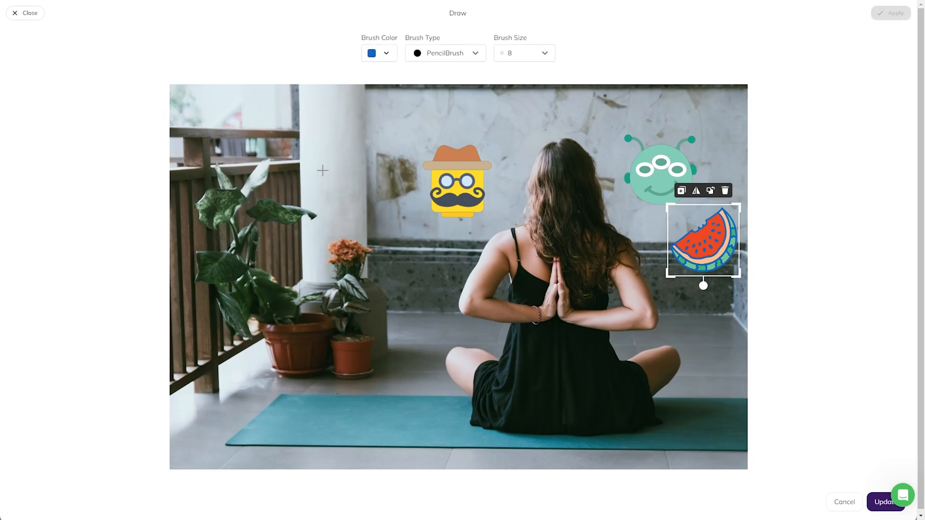
mouse_move(277, 141)
mouse_down()
mouse_move(279, 191)
mouse_move(300, 157)
mouse_up()
mouse_move(296, 137)
mouse_down()
mouse_move(301, 176)
mouse_move(322, 170)
mouse_up()
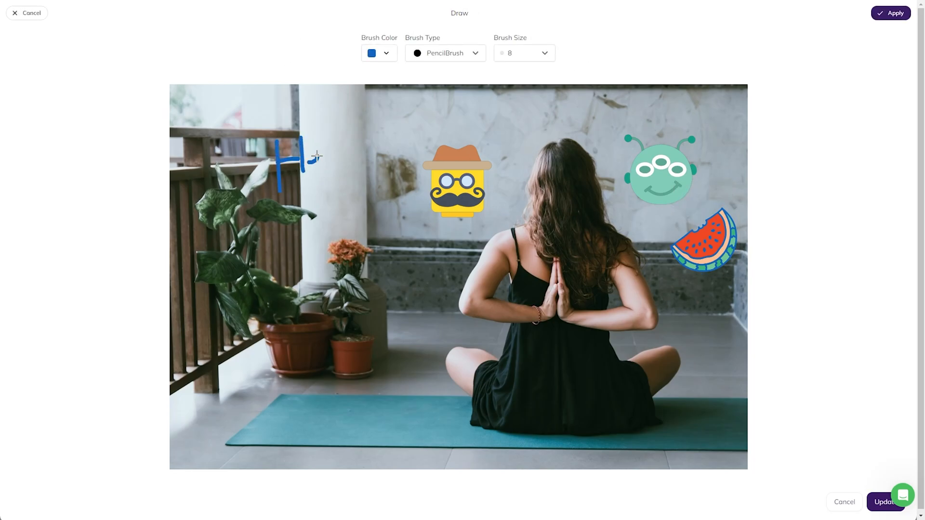
Draw a thick blue squiggle at brush size 25 and save the edited image into the email.
click(446, 53)
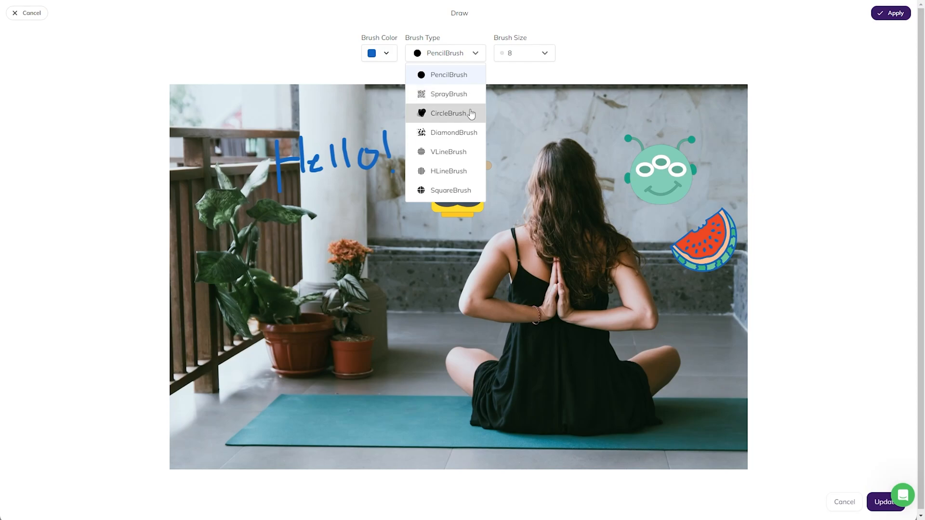
click(514, 61)
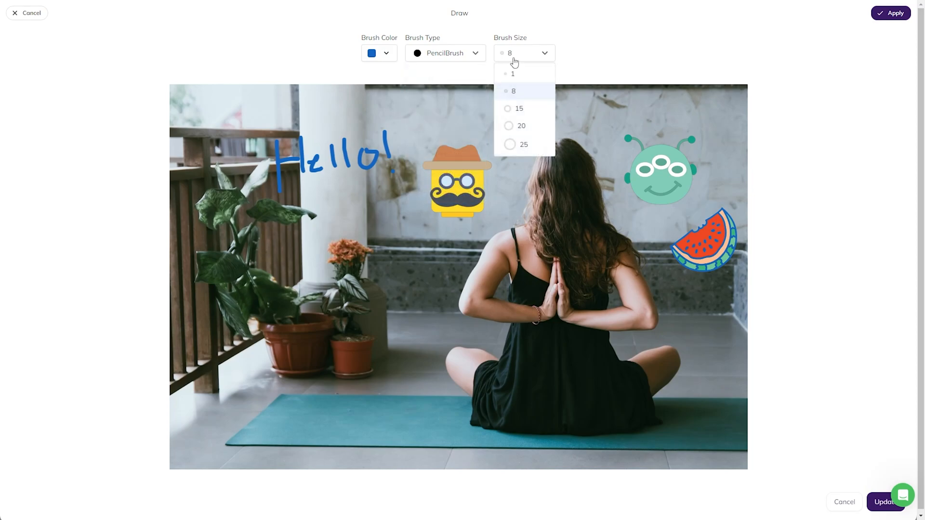
click(516, 146)
mouse_move(322, 243)
mouse_down()
mouse_move(367, 226)
mouse_move(405, 262)
mouse_move(442, 248)
mouse_up()
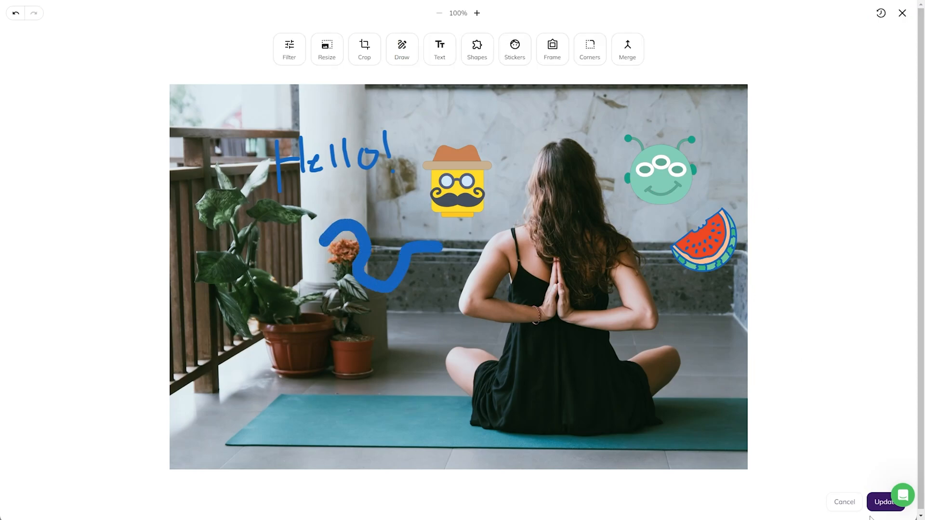
click(881, 502)
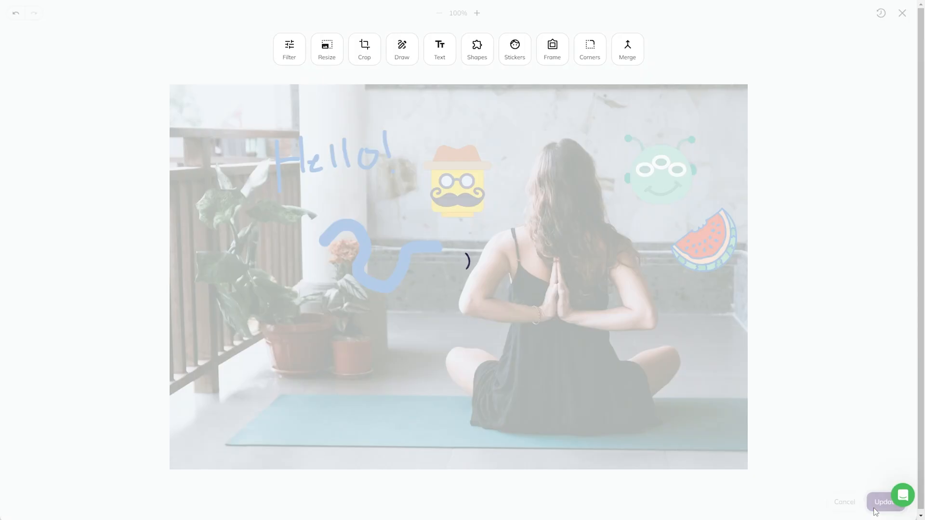
click(899, 497)
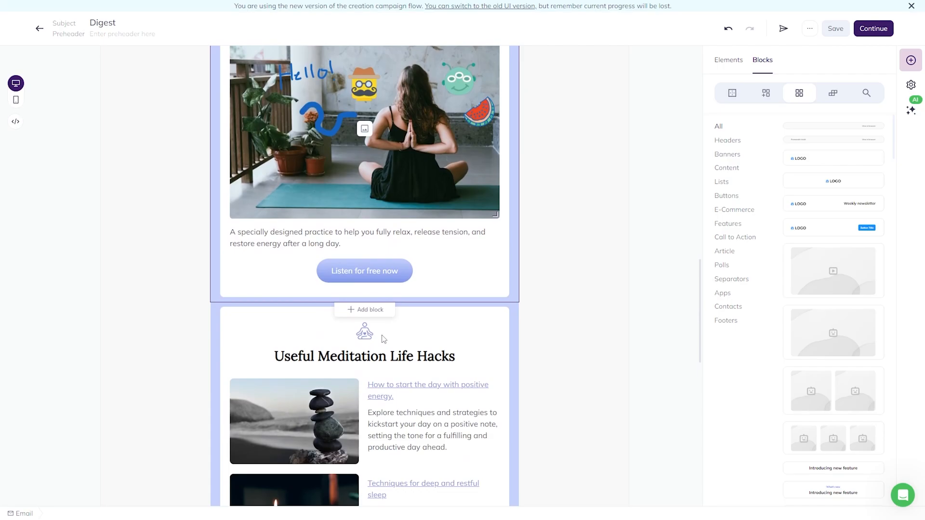
Select the footer social icons row and give it rounded corners (5) and a 1px grey border.
scroll(383, 339, down, 6)
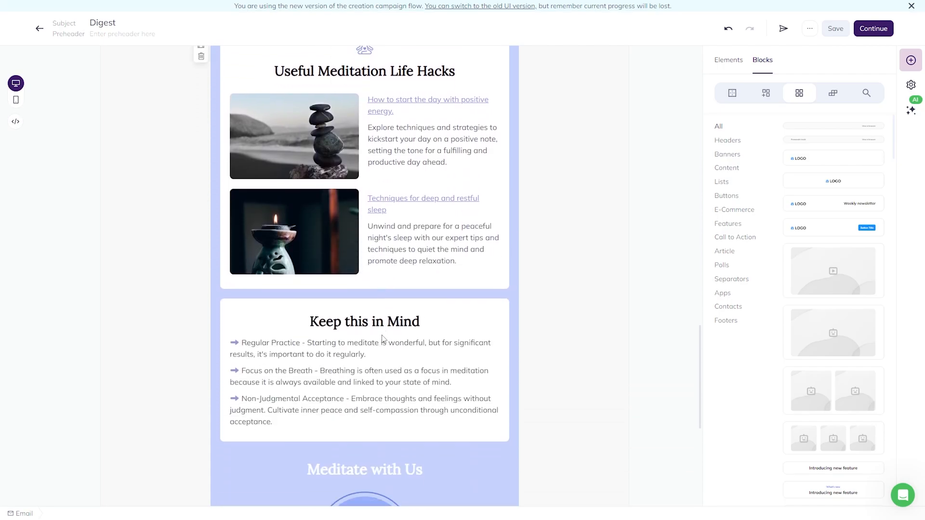
scroll(381, 334, down, 5)
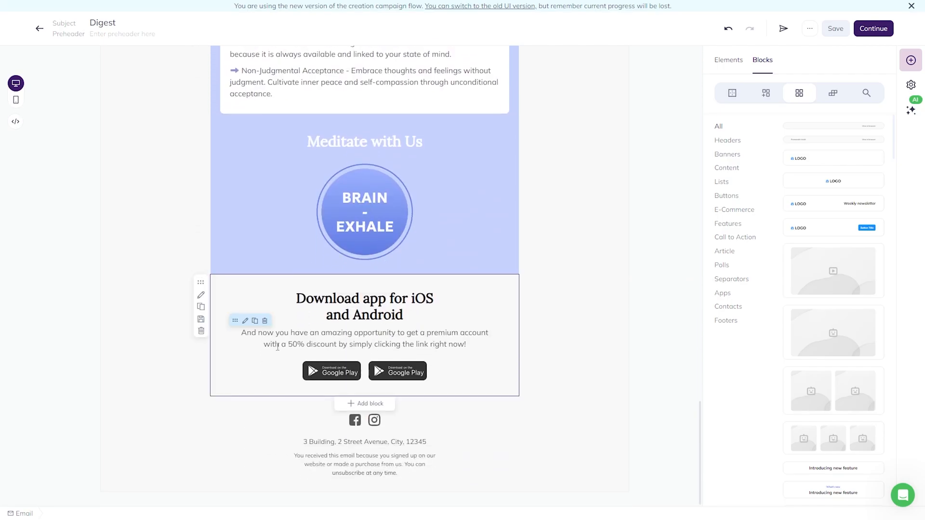
click(354, 420)
click(792, 179)
click(394, 418)
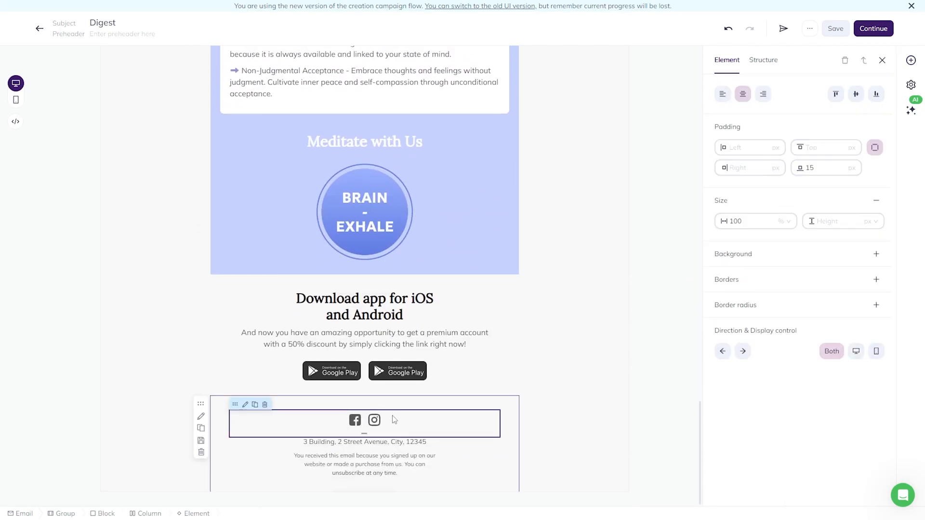
click(876, 305)
click(876, 279)
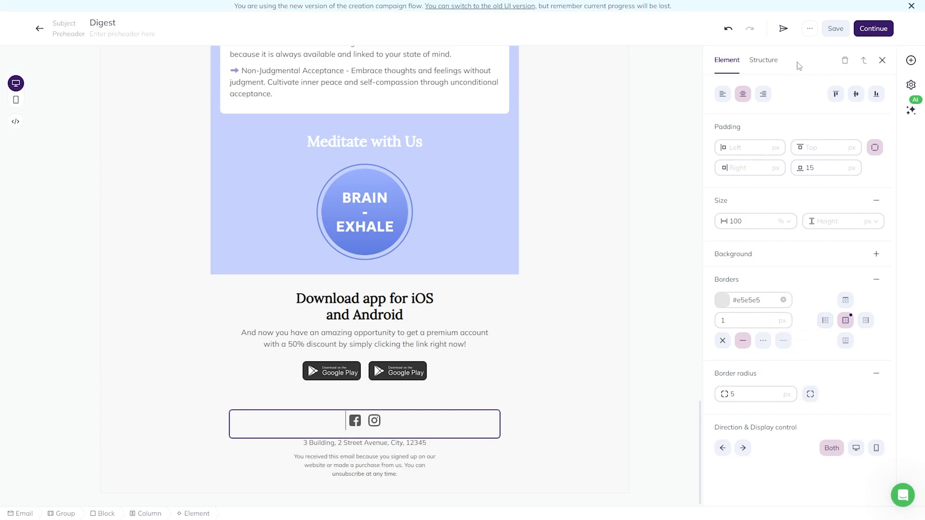
Set the social icons row background to light grey #E5E5E5.
click(770, 62)
click(742, 72)
click(804, 251)
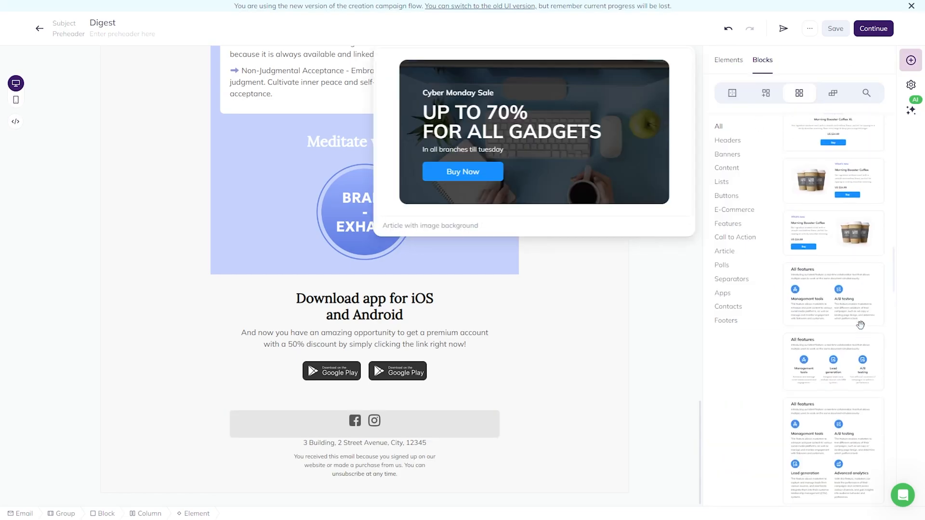
scroll(861, 325, down, 1)
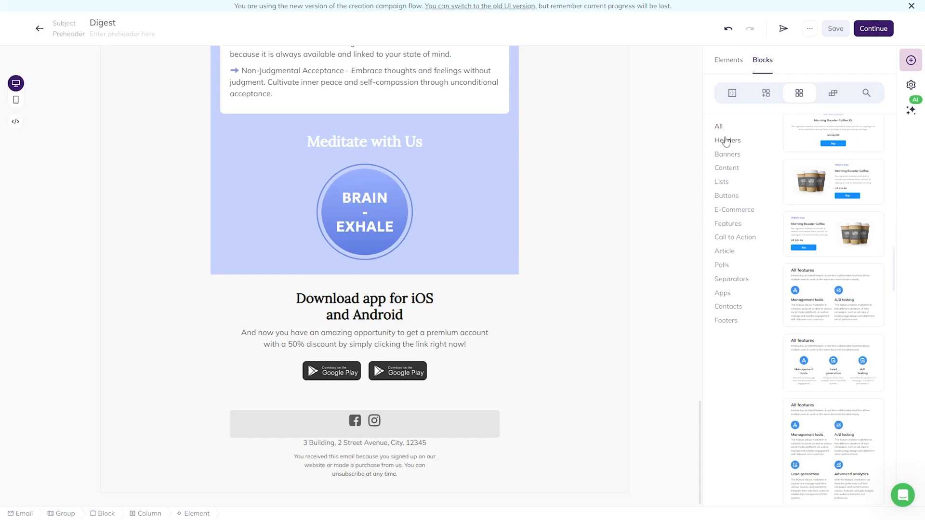
Browse the Headers, Banners and Footers block templates, previewing several footer designs.
scroll(568, 196, up, 12)
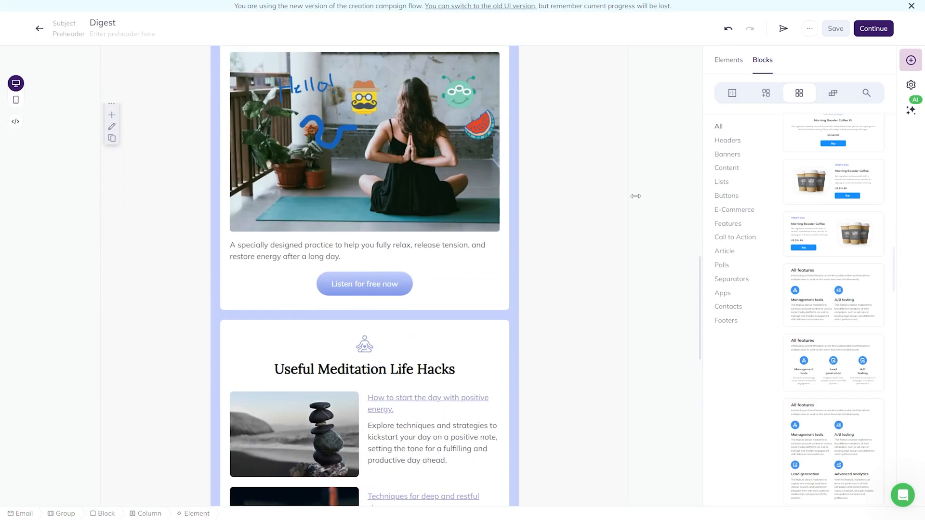
click(727, 143)
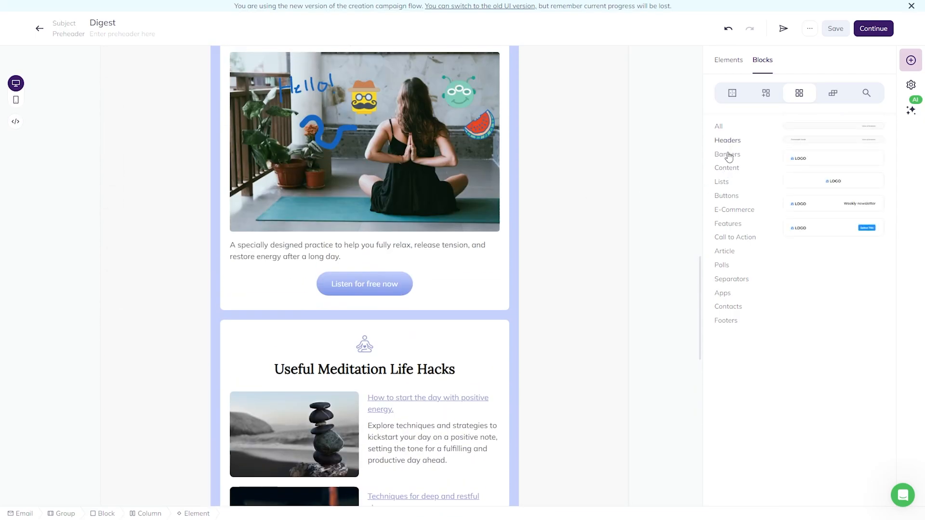
click(728, 155)
click(728, 143)
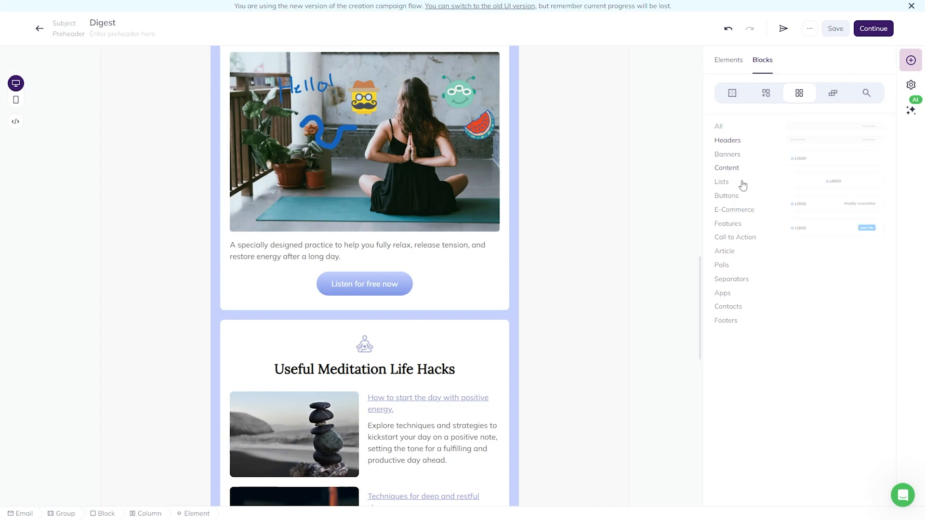
click(726, 320)
mouse_move(836, 212)
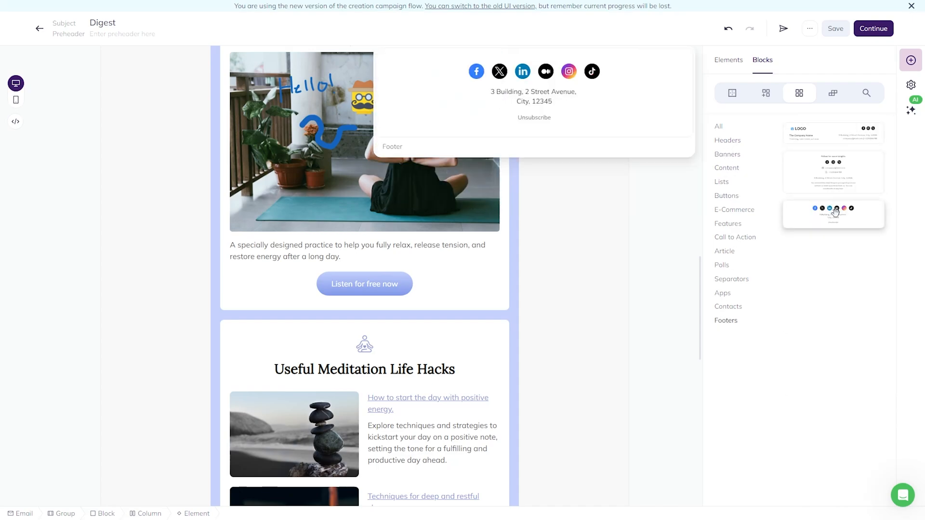
mouse_move(826, 188)
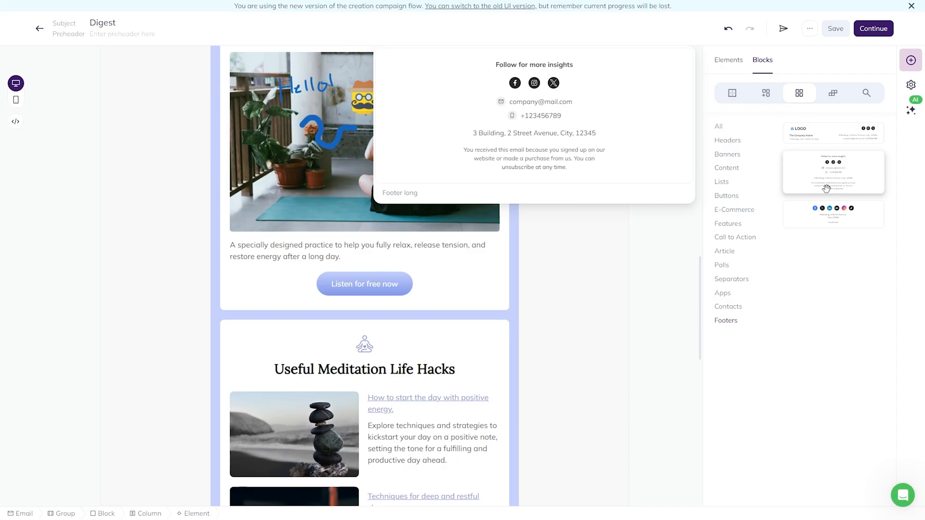
scroll(433, 374, down, 14)
Reverse the social icons so Instagram leads, show them on desktop and mobile, keep one column.
click(400, 421)
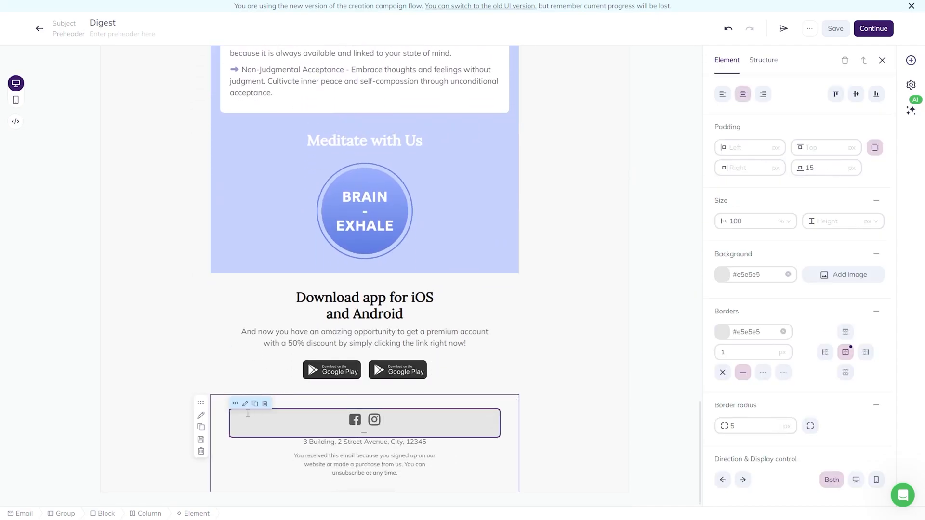
click(722, 480)
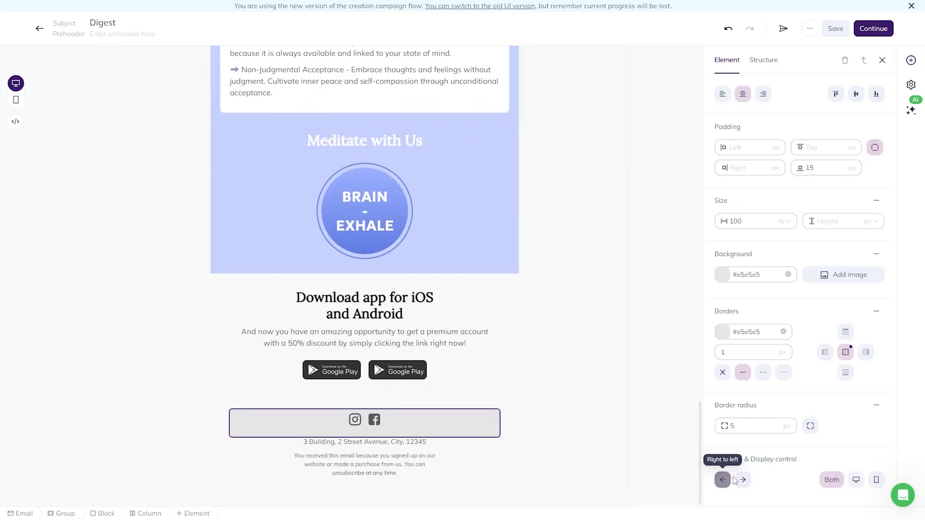
click(856, 483)
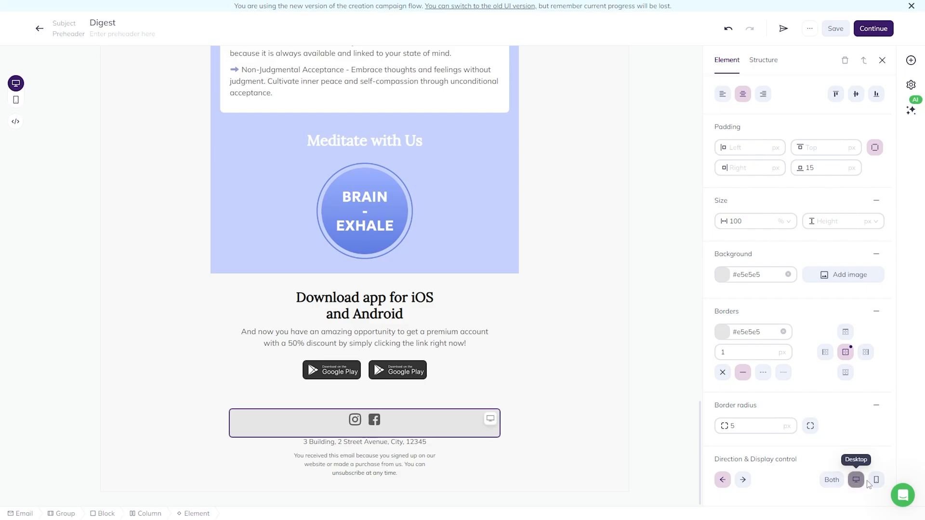
click(876, 479)
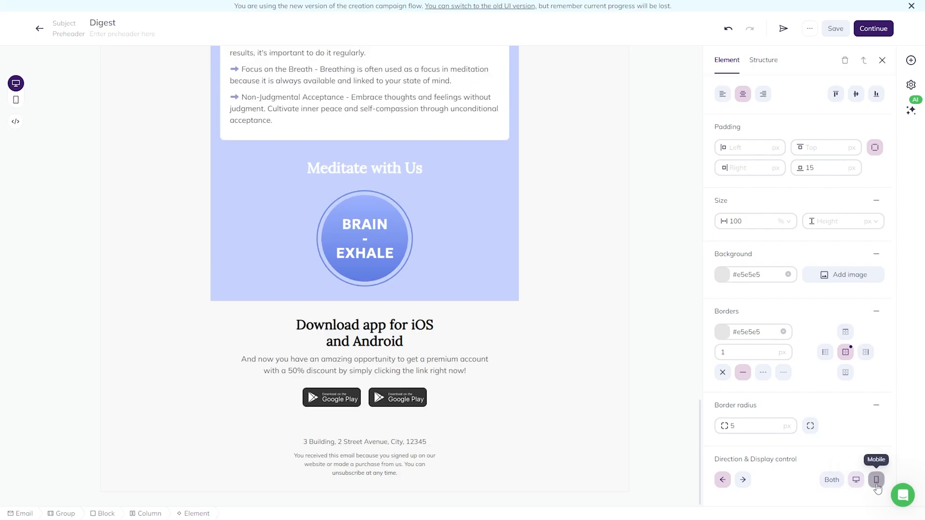
click(832, 481)
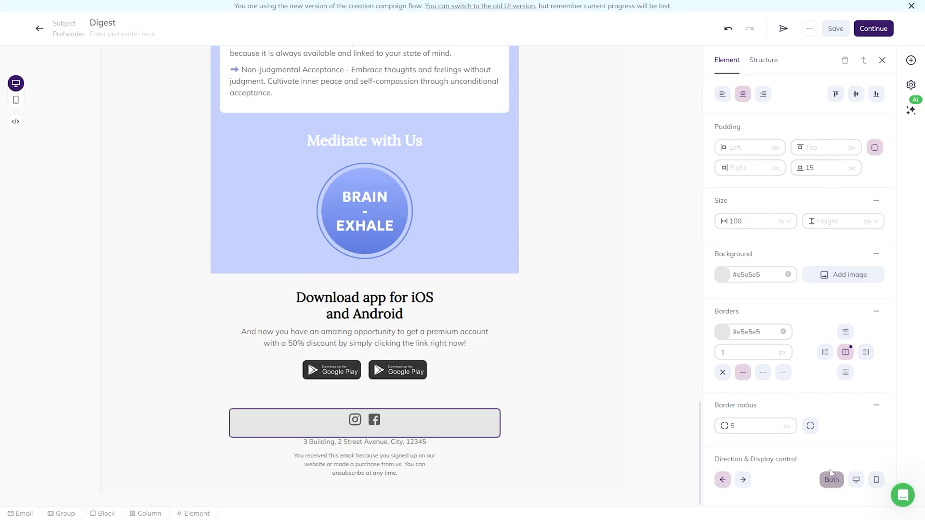
click(760, 68)
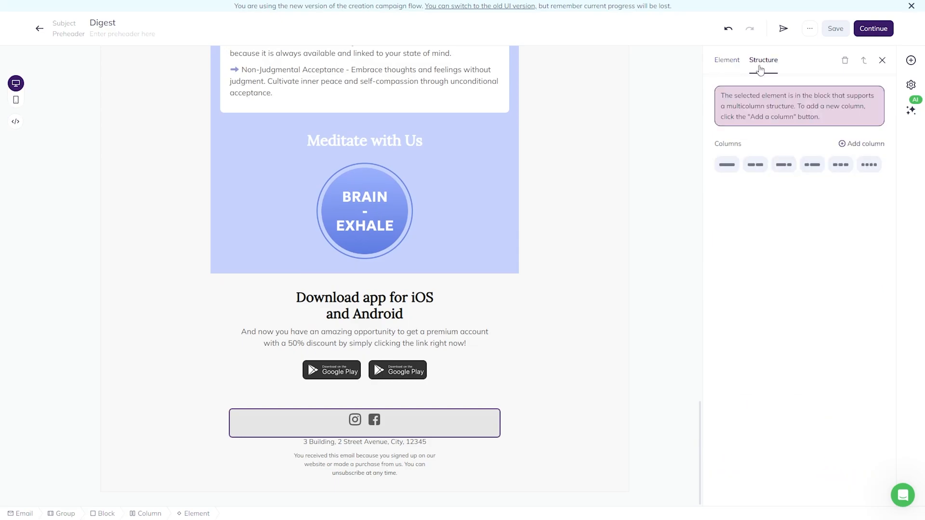
click(732, 168)
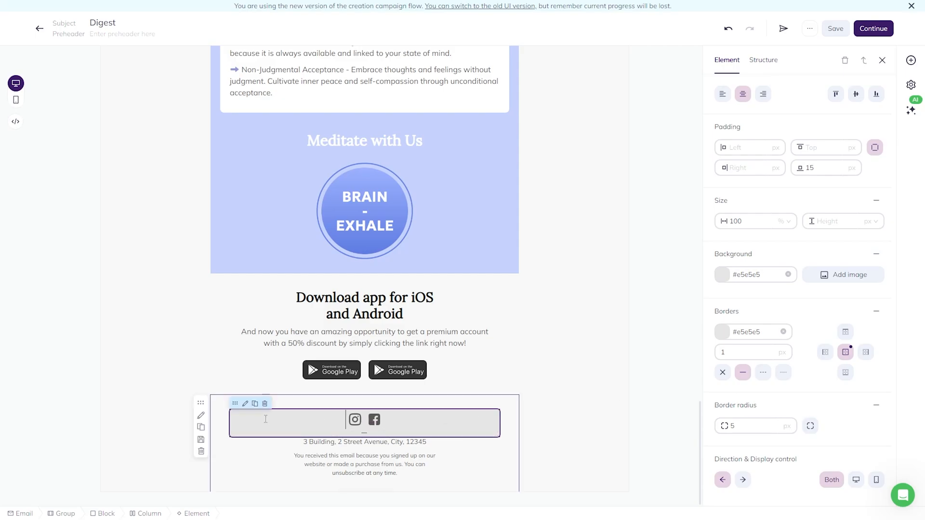
Inspect the CALM ESSENCE header block's settings while scrolling through the Digest email.
scroll(597, 398, up, 15)
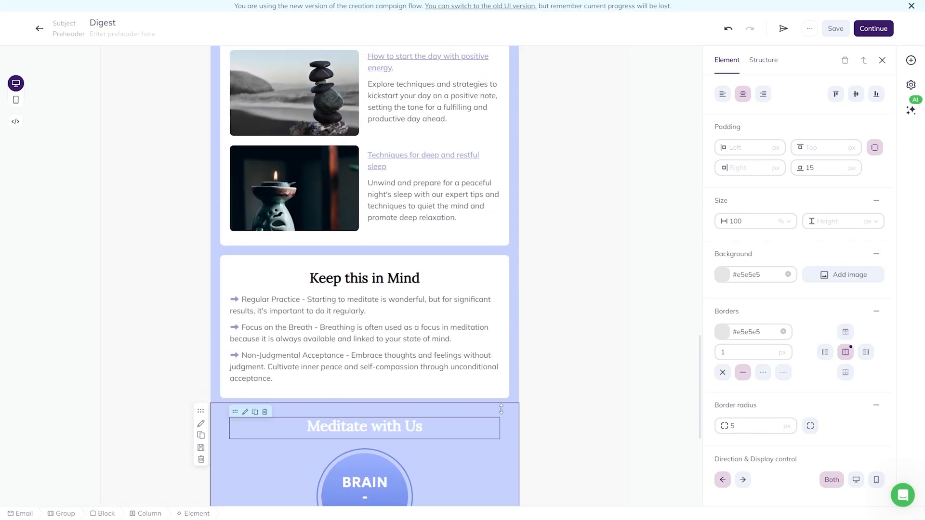
scroll(594, 395, up, 5)
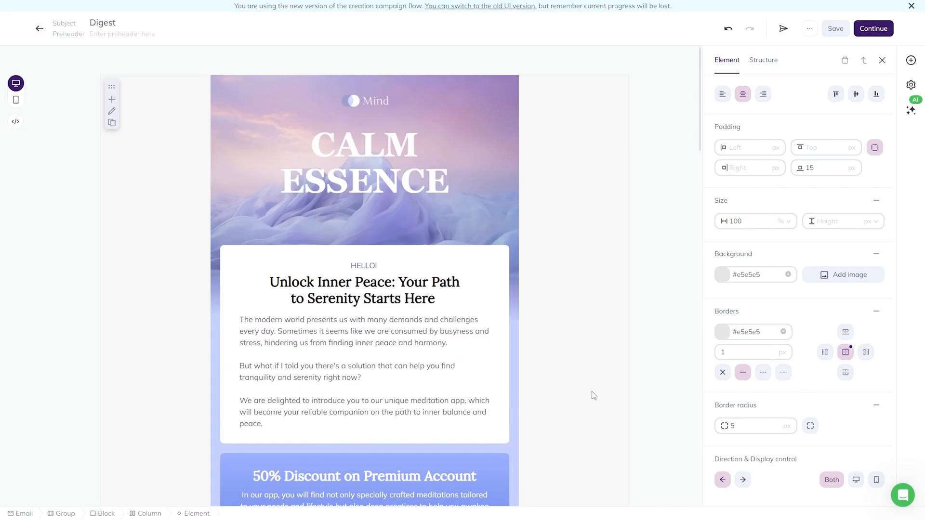
click(398, 92)
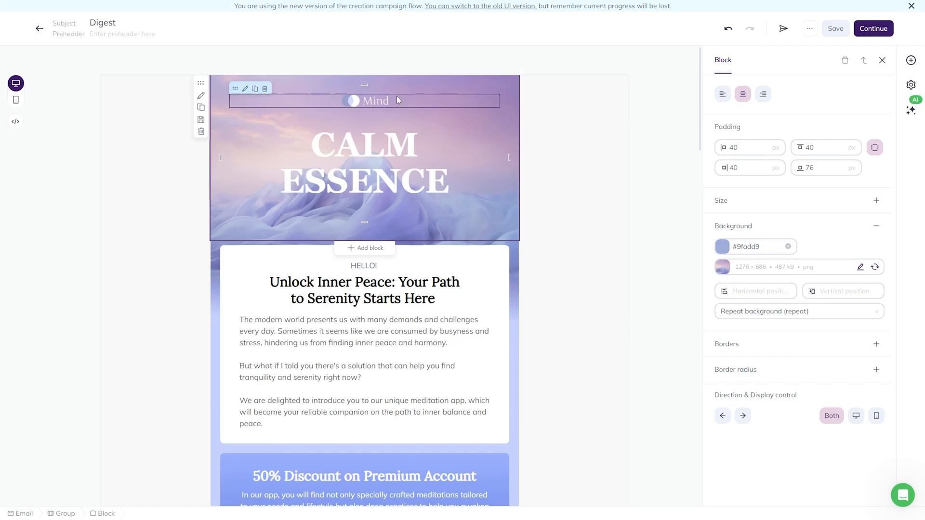
scroll(397, 96, down, 10)
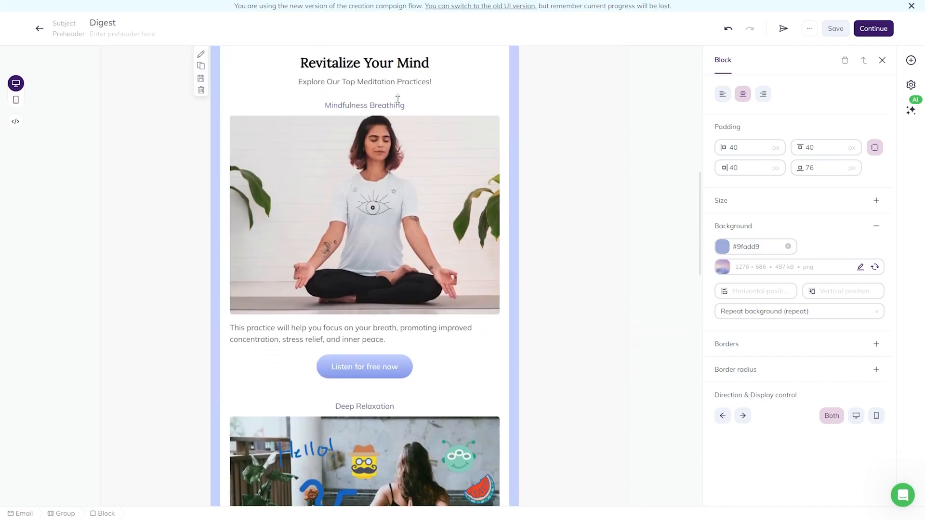
scroll(398, 99, down, 10)
scroll(397, 98, up, 4)
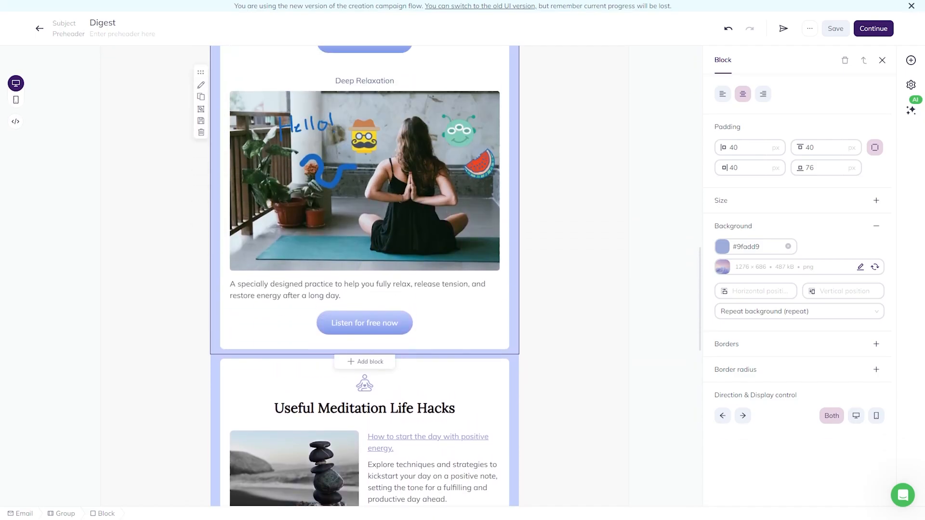
scroll(397, 99, down, 12)
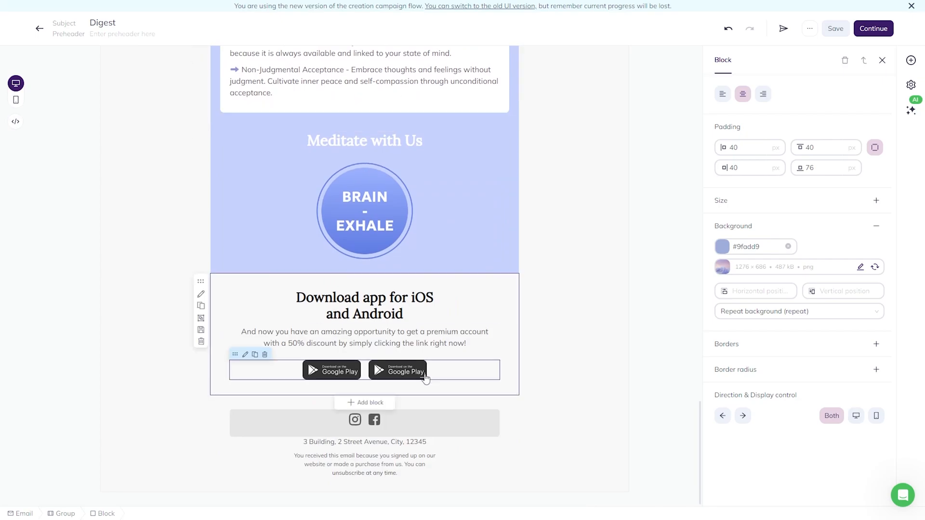
scroll(687, 170, up, 7)
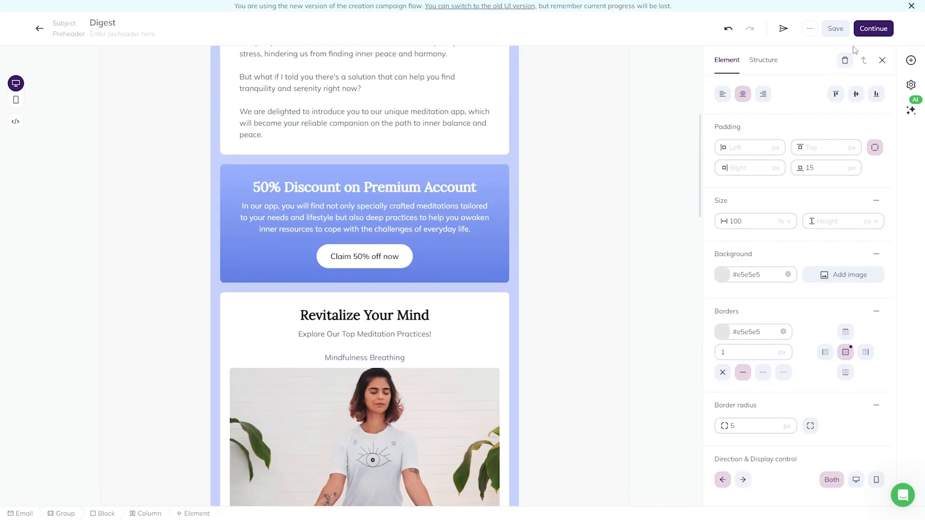
click(880, 36)
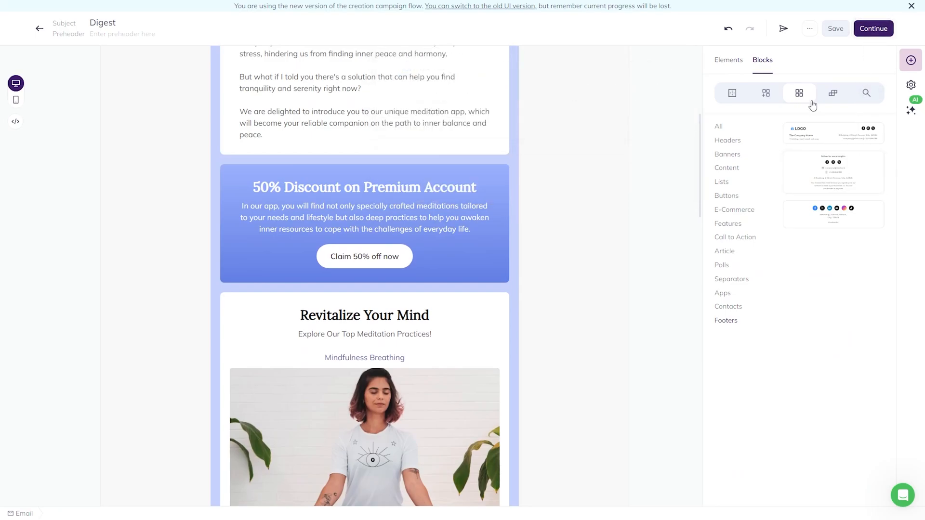
Scroll to the end of the email and continue out of the editor.
scroll(596, 230, down, 15)
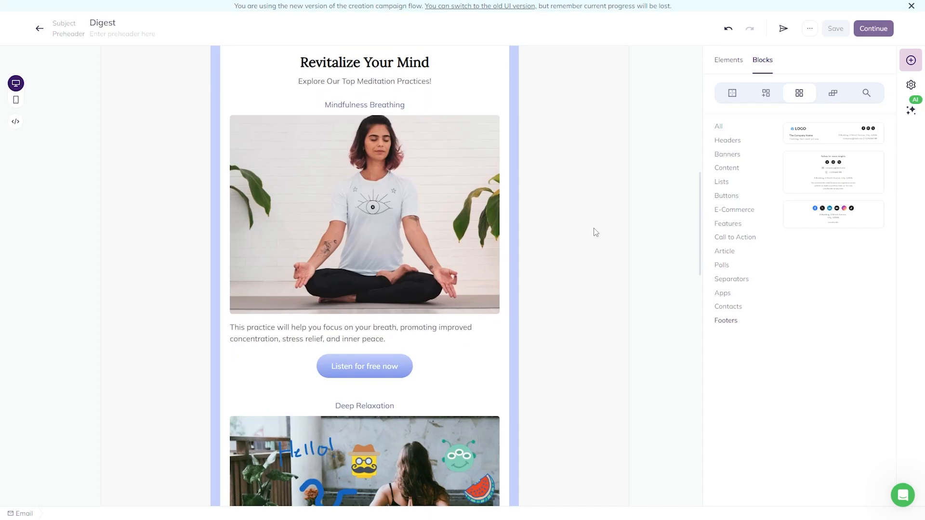
scroll(597, 230, down, 10)
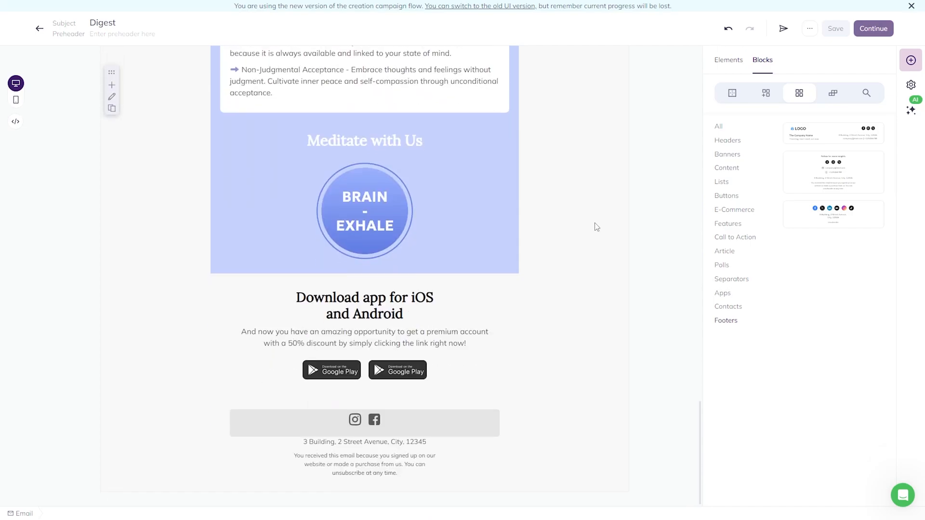
click(870, 29)
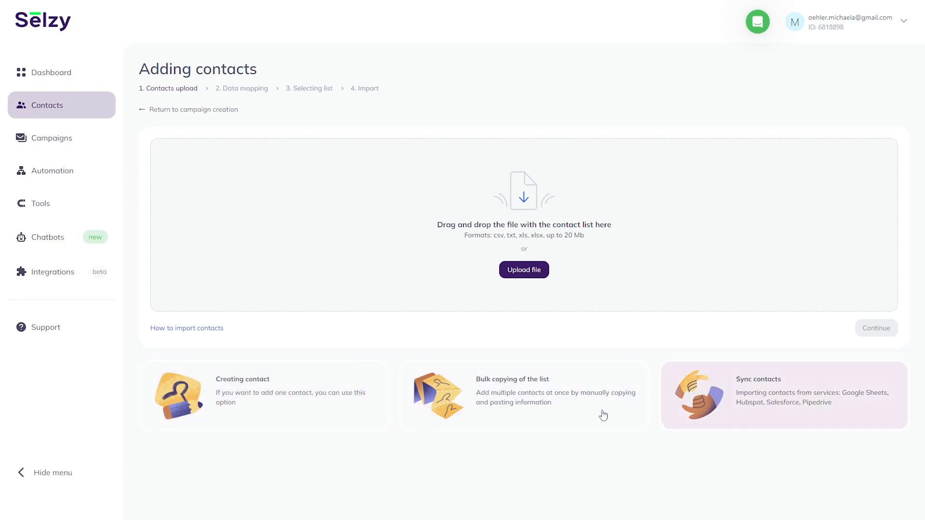
Start adding a single contact by hand and enter its e-mail address and full name.
click(260, 409)
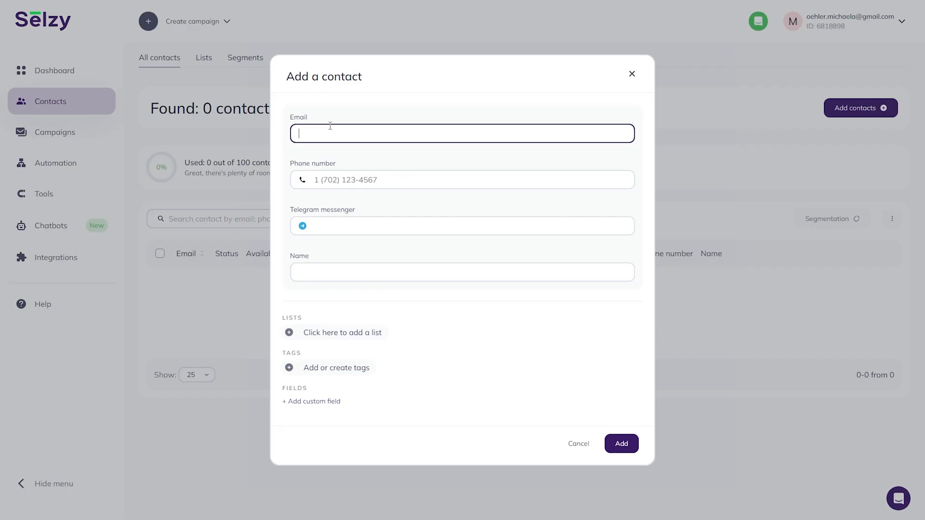
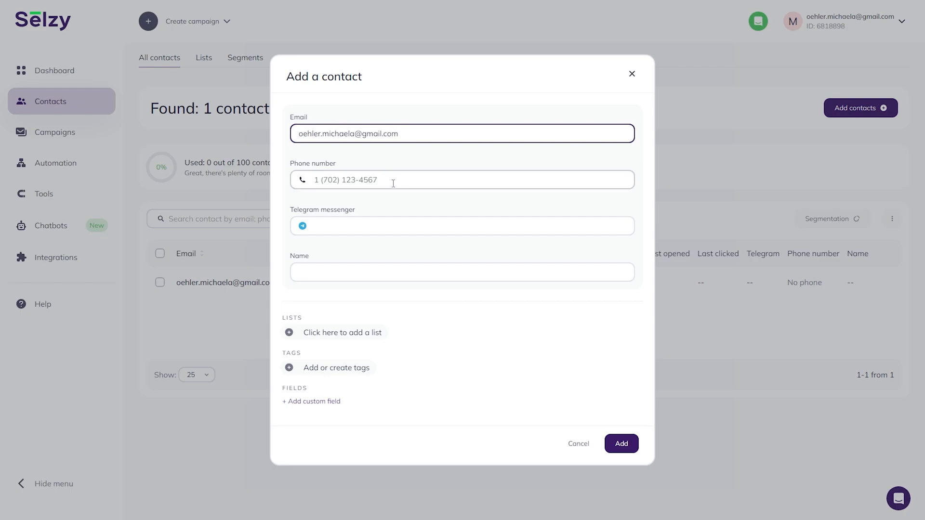
click(393, 183)
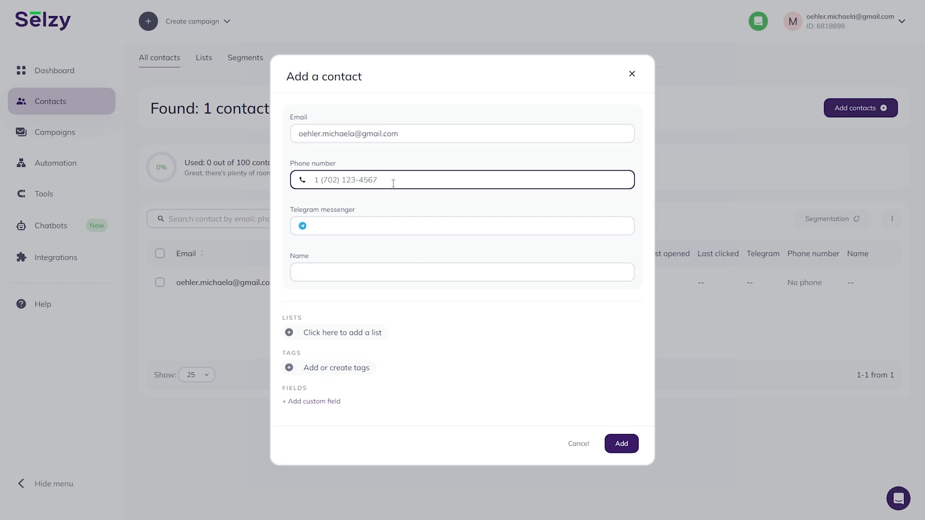
click(383, 222)
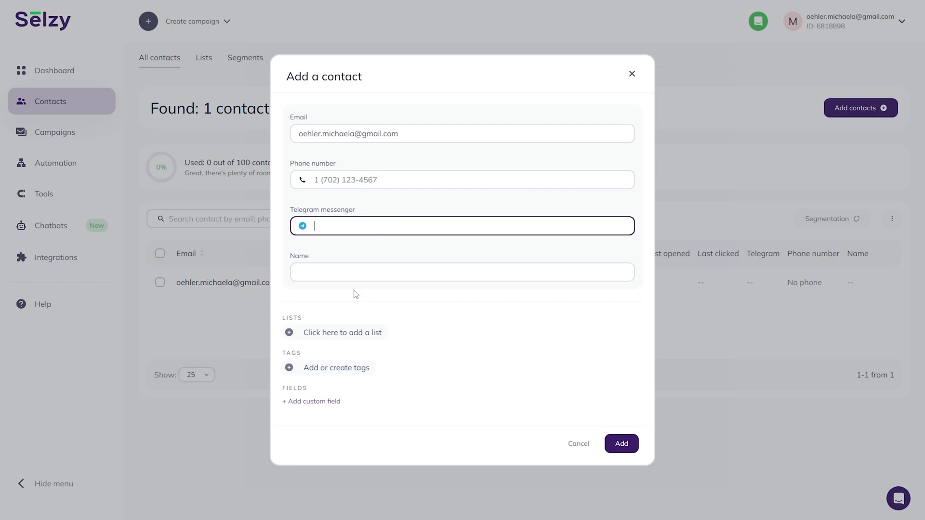
click(361, 272)
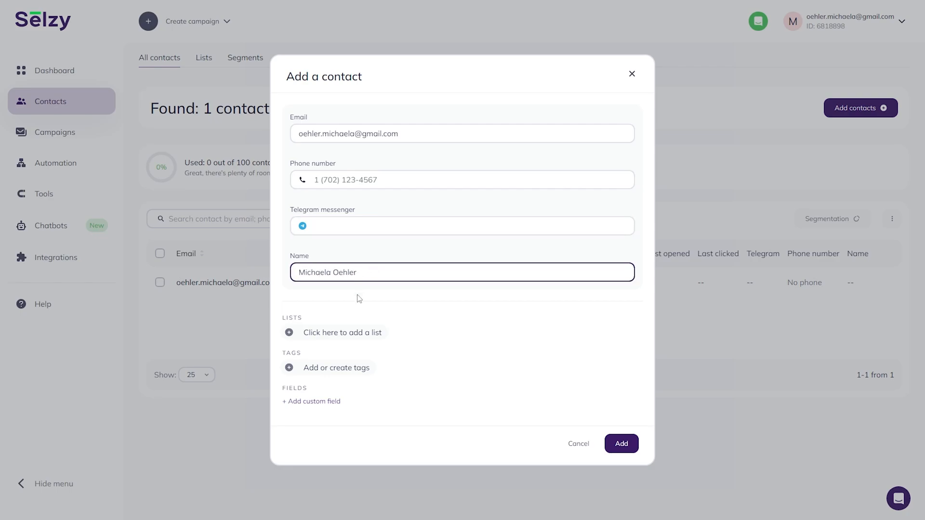
Assign the new contact to My first list.
click(303, 337)
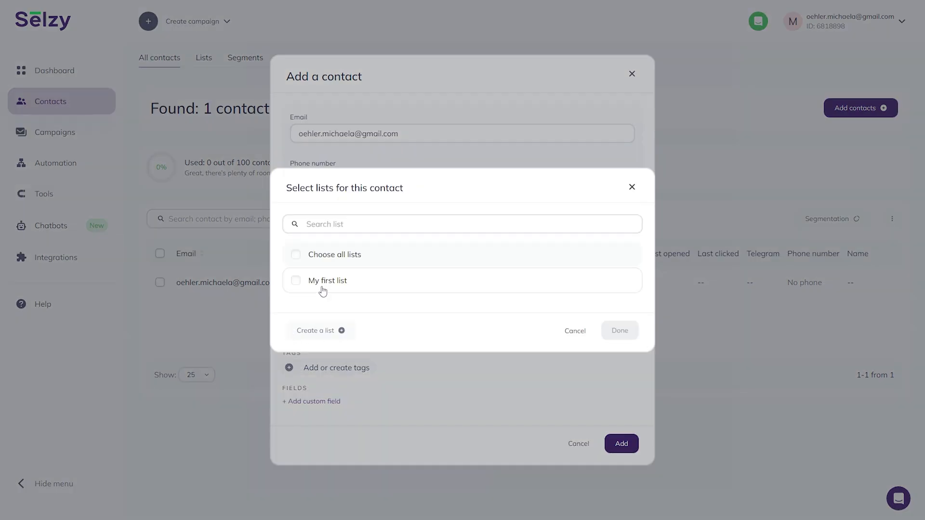
click(322, 284)
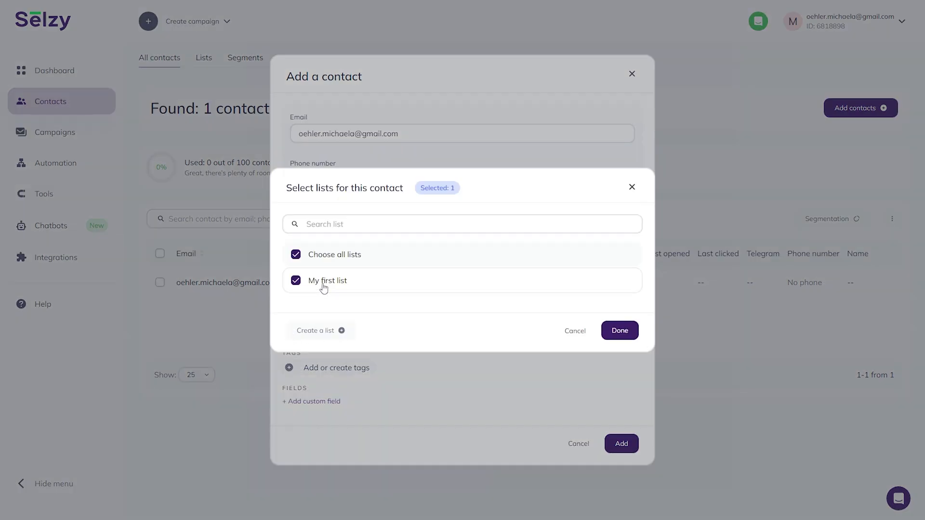
click(617, 331)
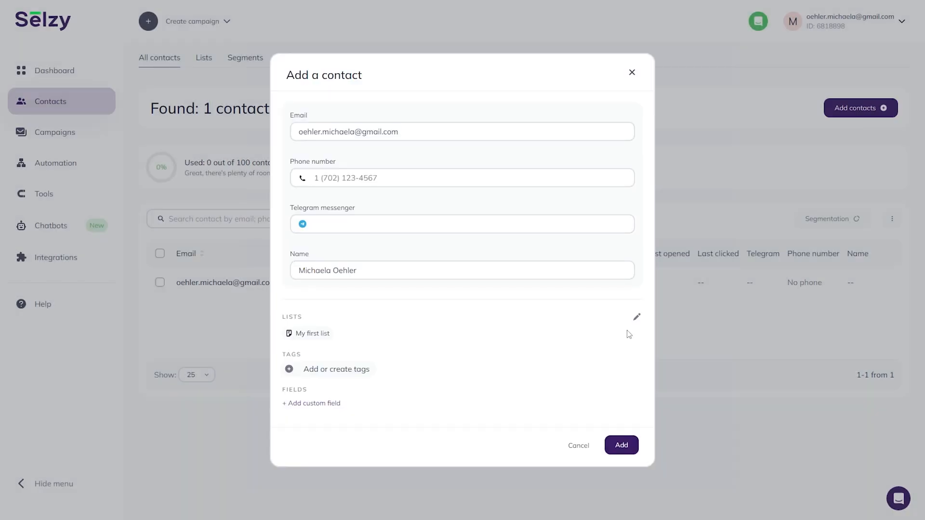
Create a new tag named 'Self' and attach it to the contact.
click(306, 374)
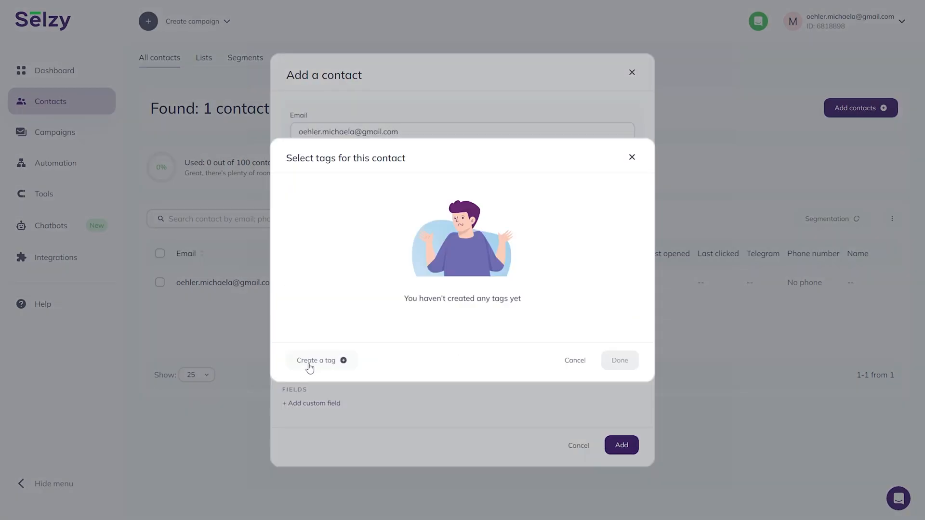
click(309, 367)
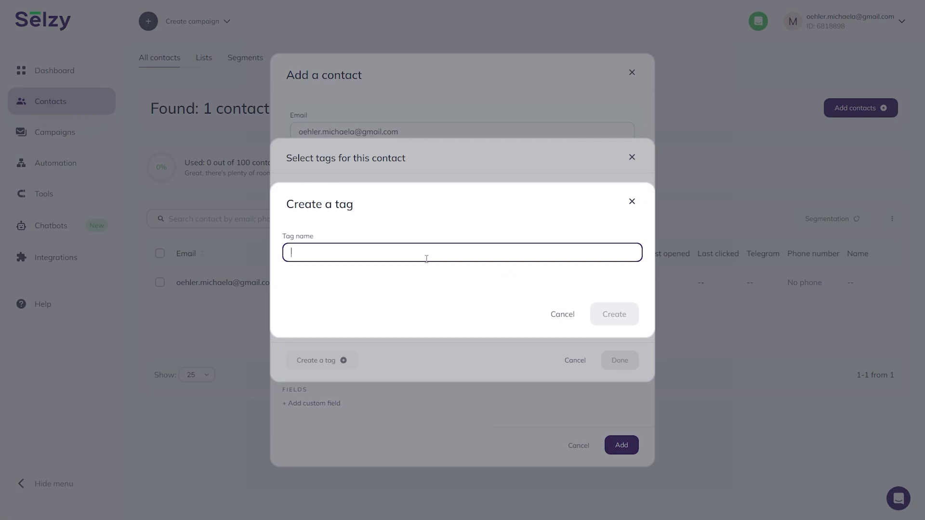
text(Self)
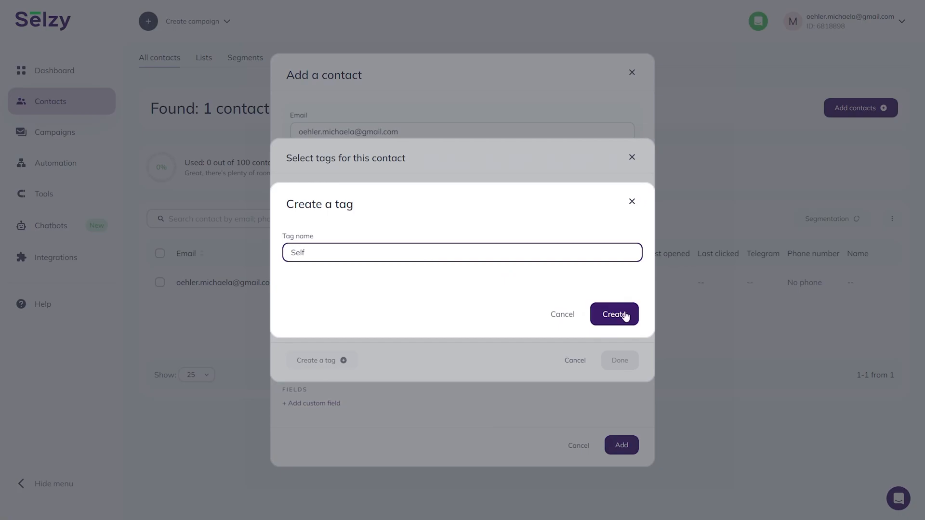
click(623, 316)
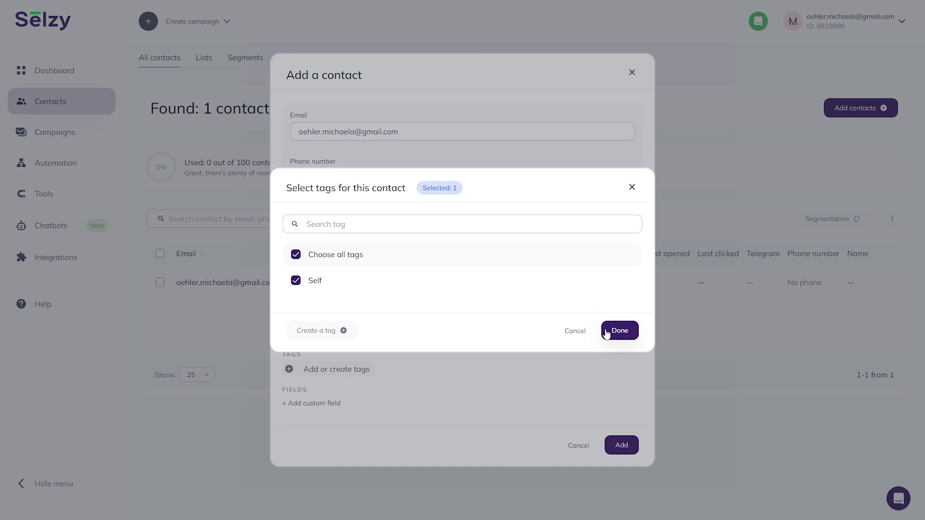
click(606, 334)
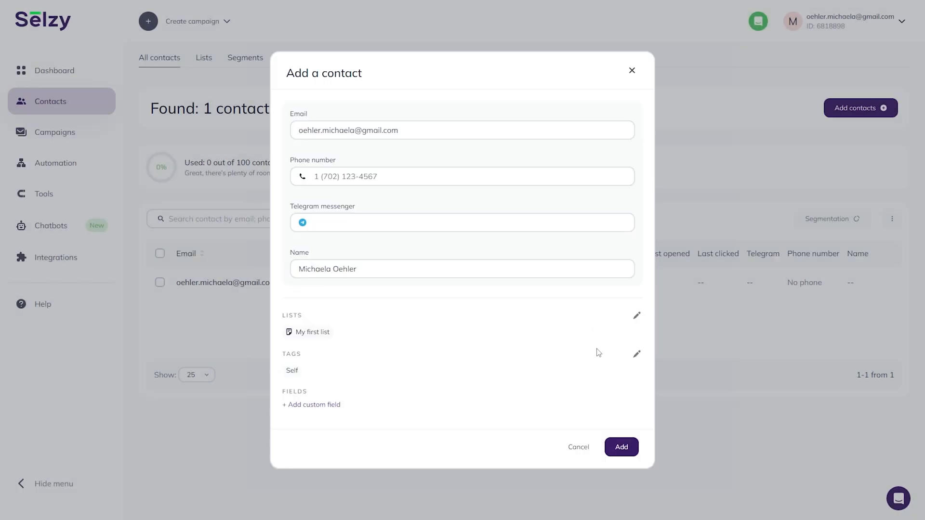
click(330, 405)
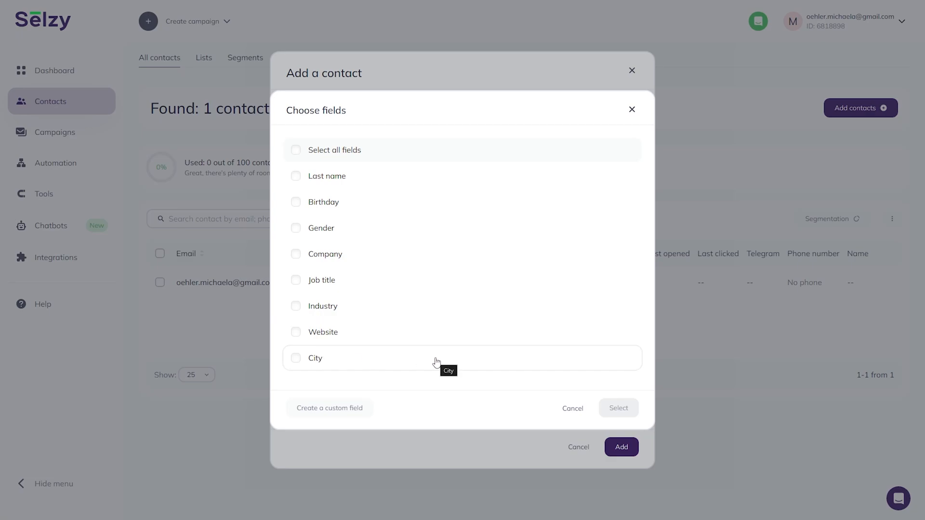
Add the City field with Austin and submit the contact, which is flagged as a duplicate.
click(436, 362)
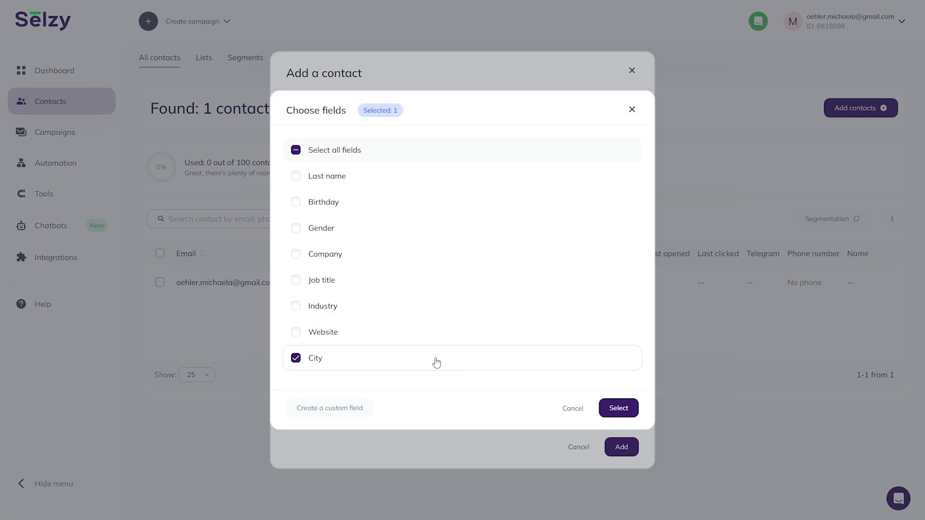
click(625, 410)
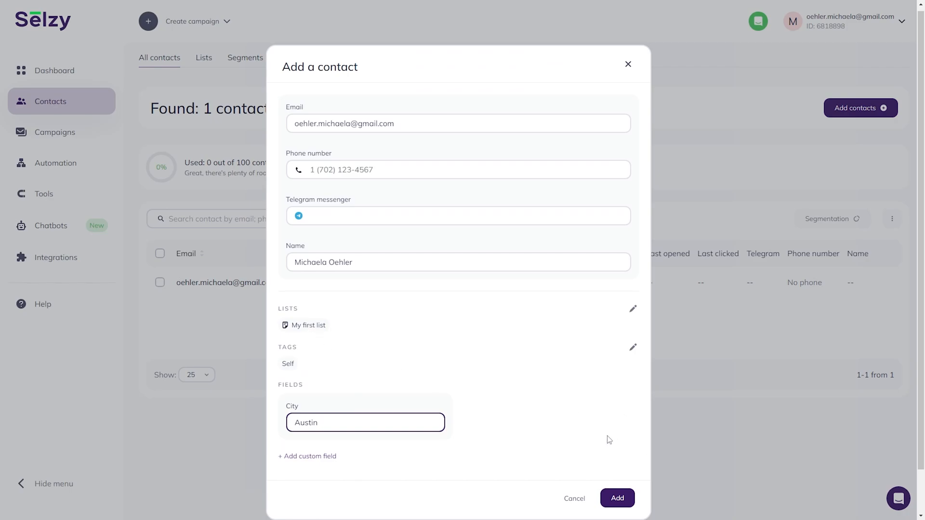
click(623, 496)
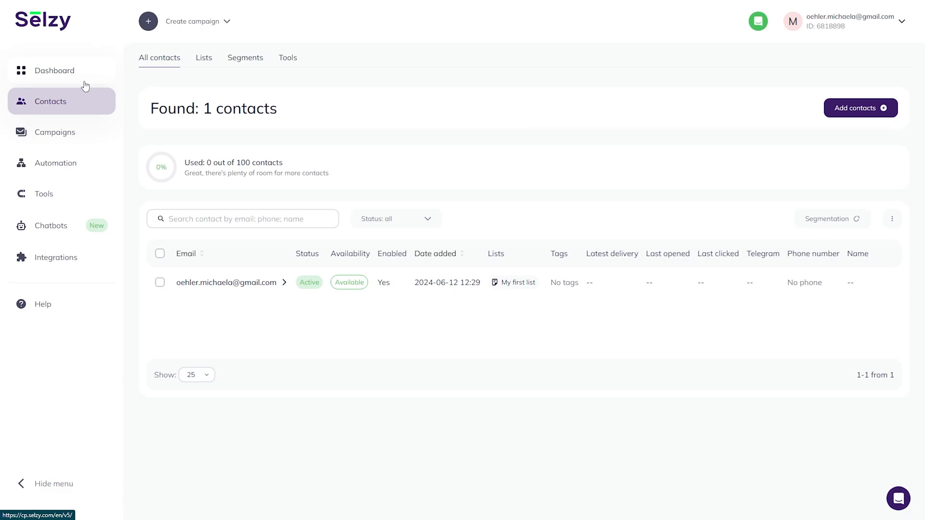
Check My templates and History in Campaigns, then start a new email campaign in the new flow.
click(80, 143)
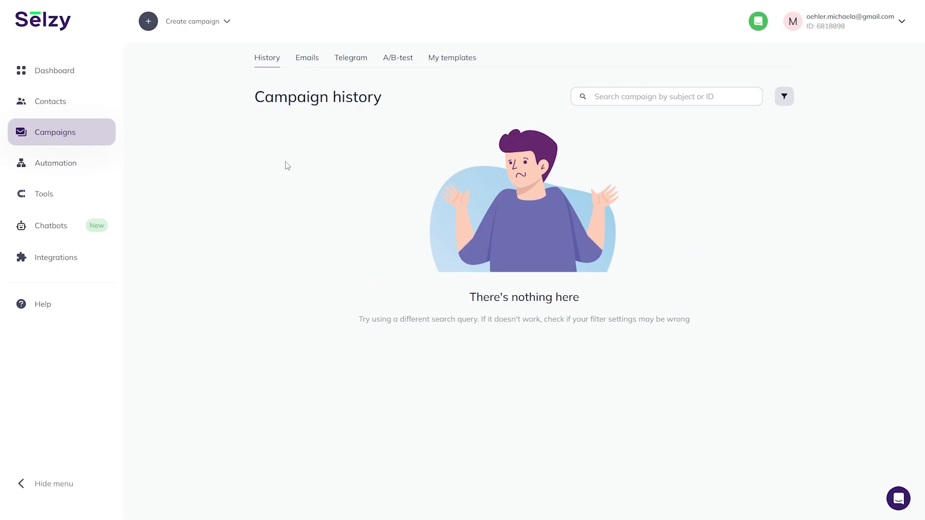
click(451, 62)
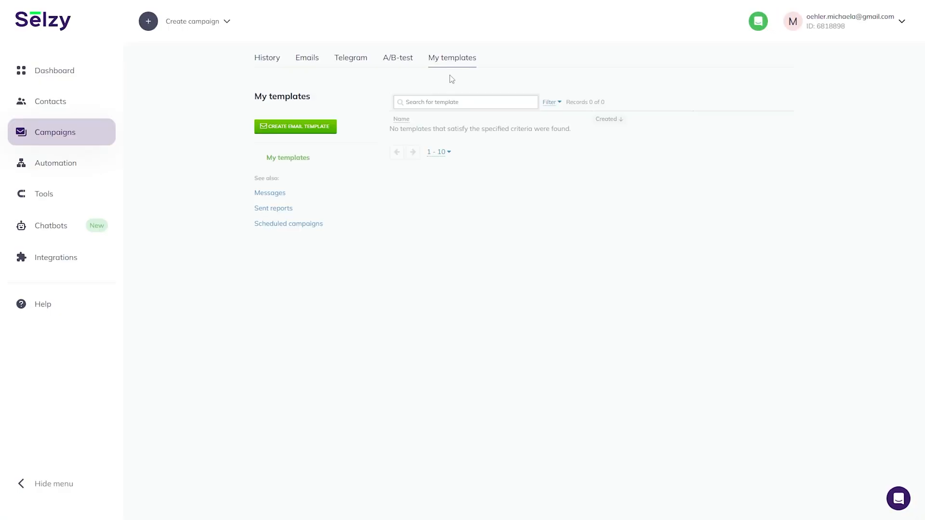
click(273, 62)
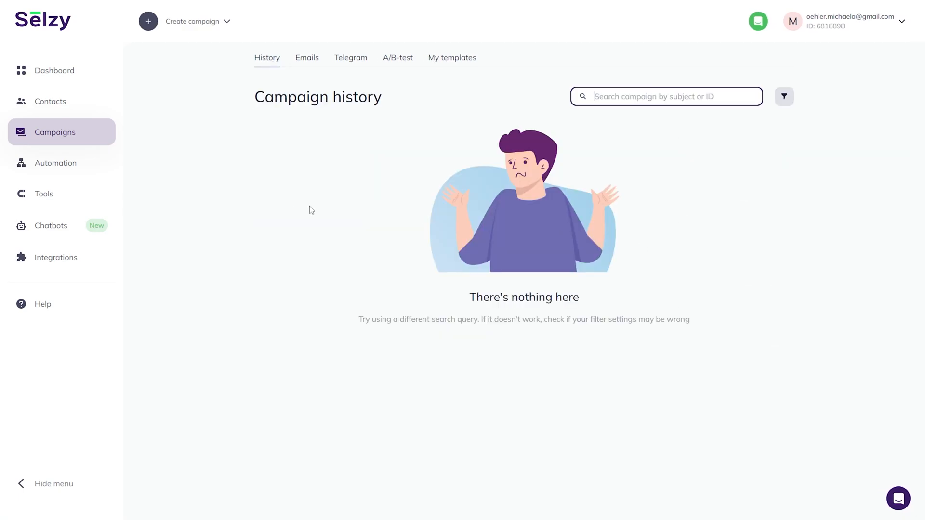
click(201, 25)
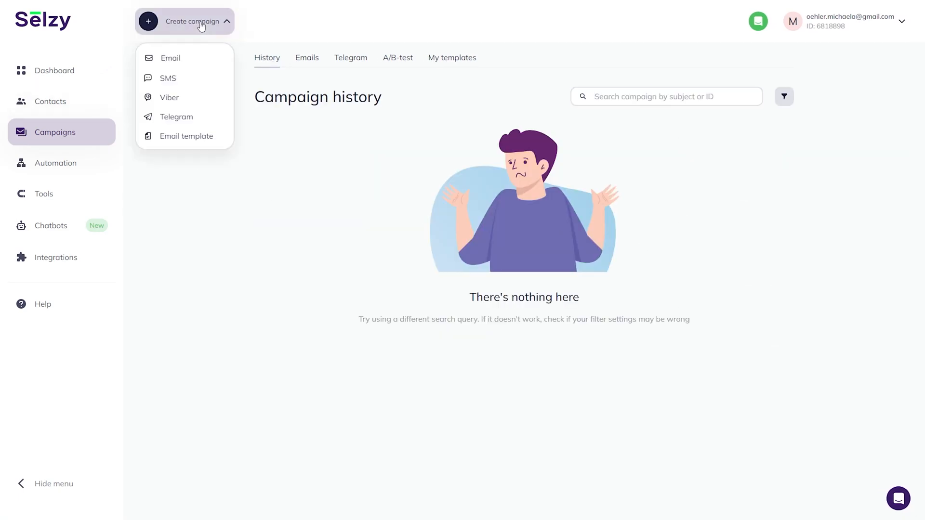
click(182, 58)
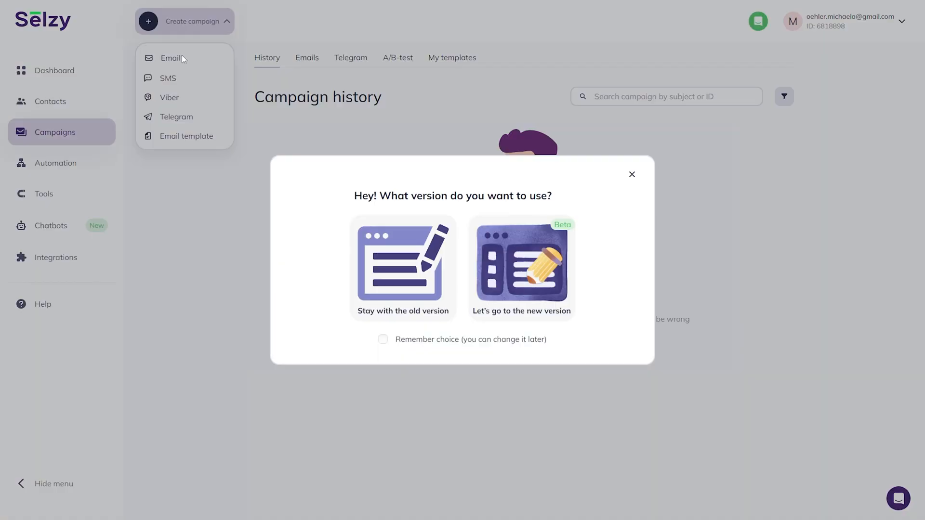
click(504, 299)
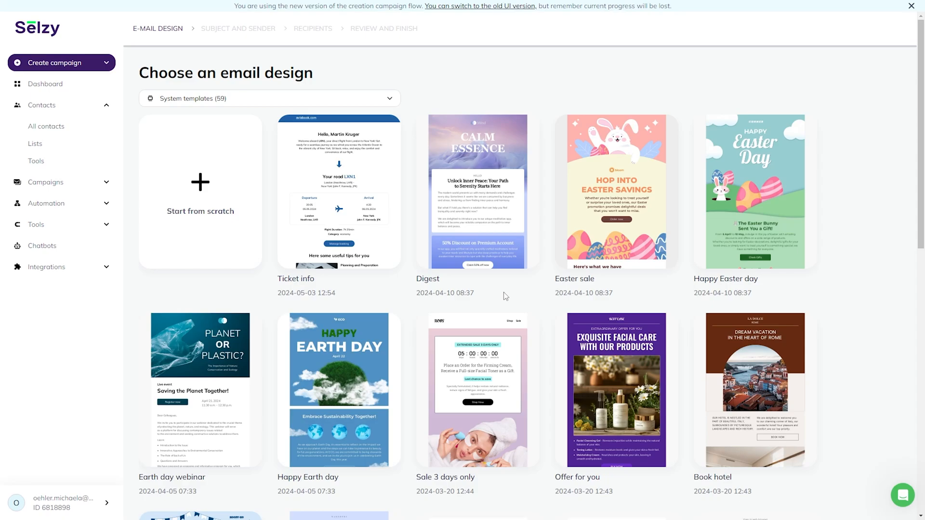
Scroll the template gallery and pick the Digest template for the email.
scroll(504, 292, down, 5)
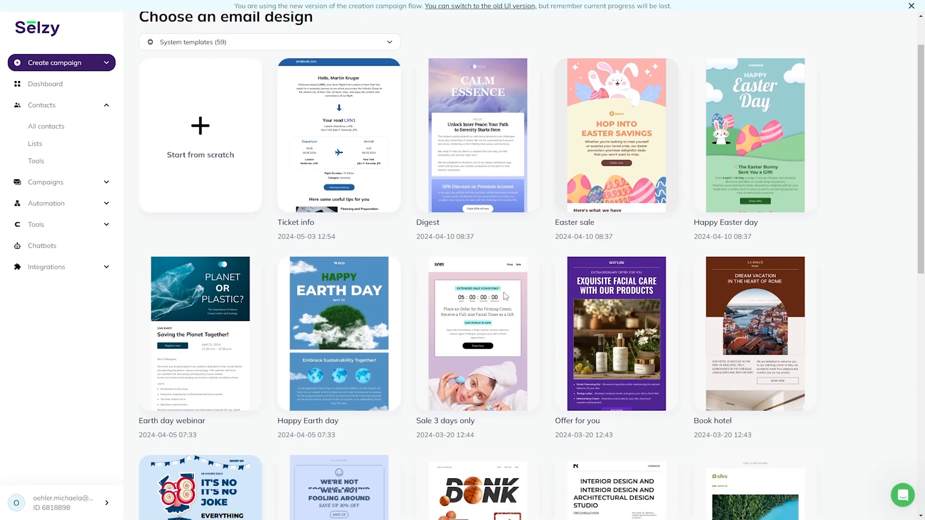
scroll(504, 295, down, 1)
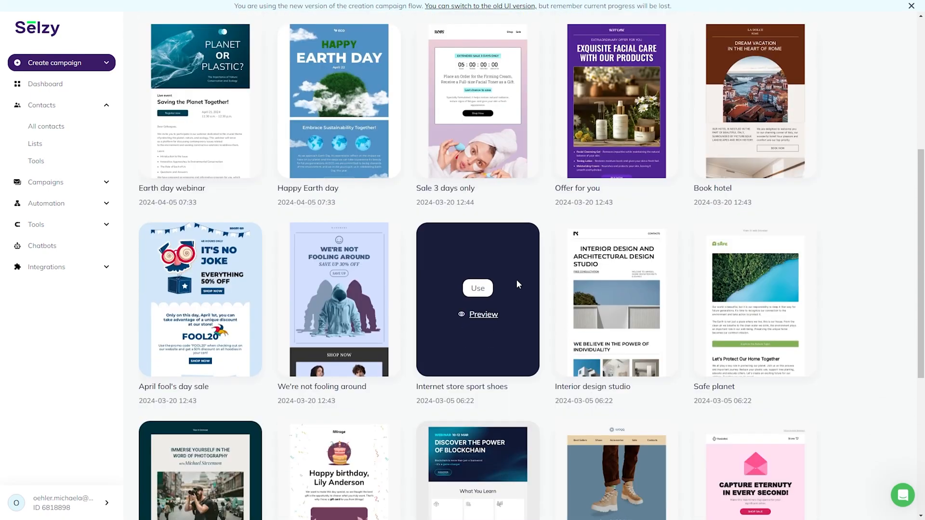
scroll(516, 279, up, 5)
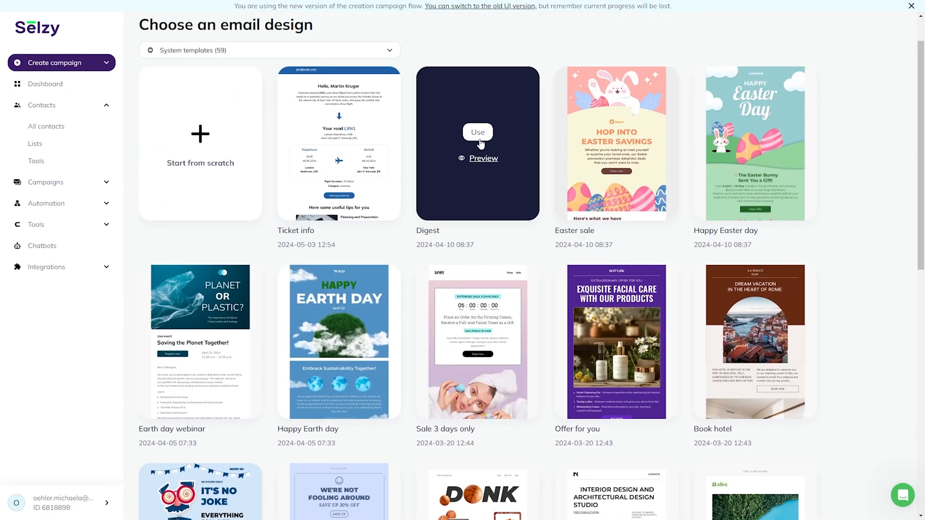
click(478, 133)
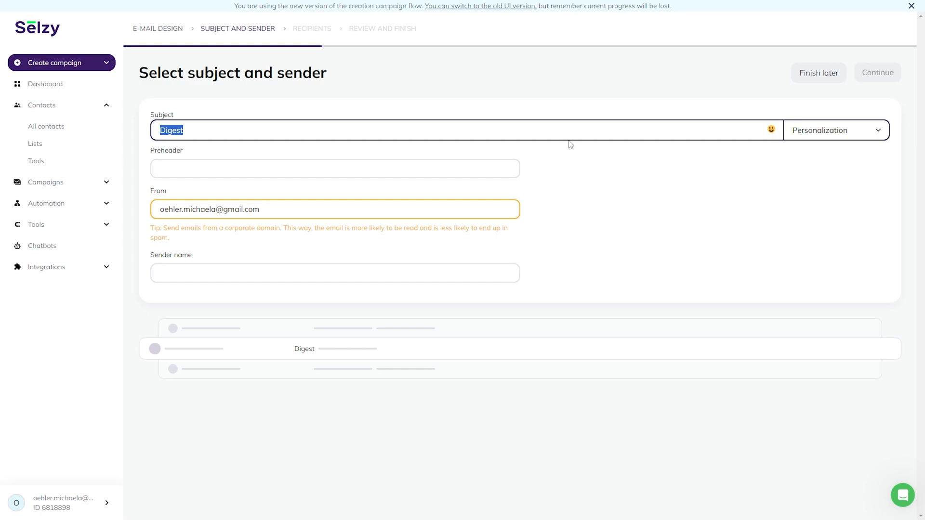
Enter the preheader 'Digest 2 Electric Boogaloo' and check the From address options.
click(504, 163)
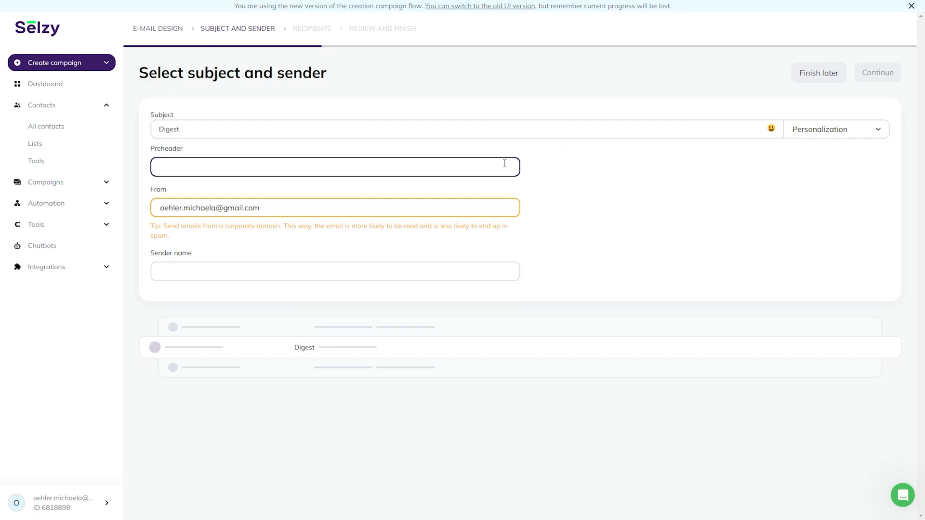
text(Digest)
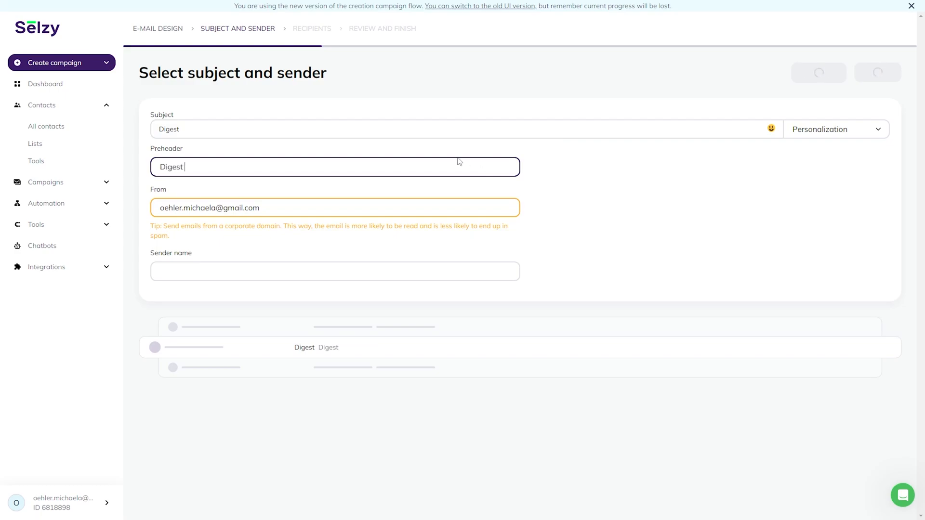
text( 2 Electric Boogaloo)
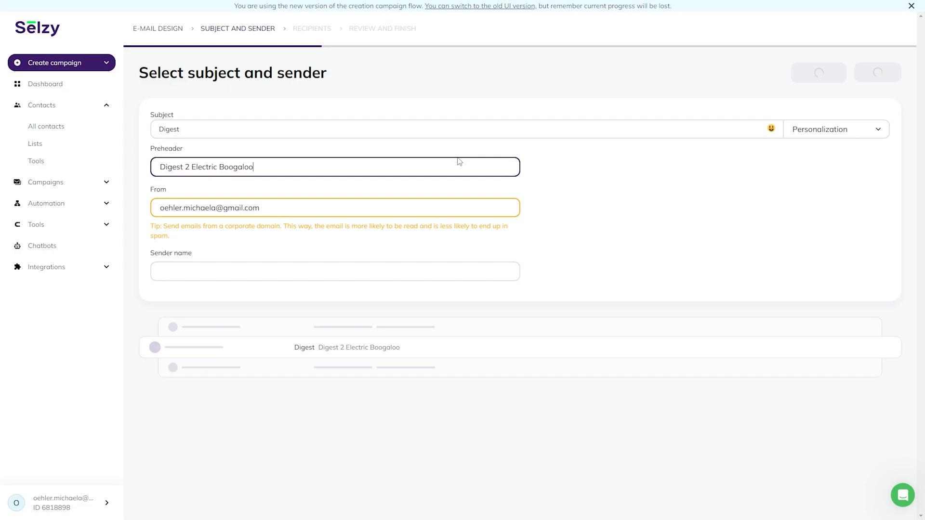
click(456, 212)
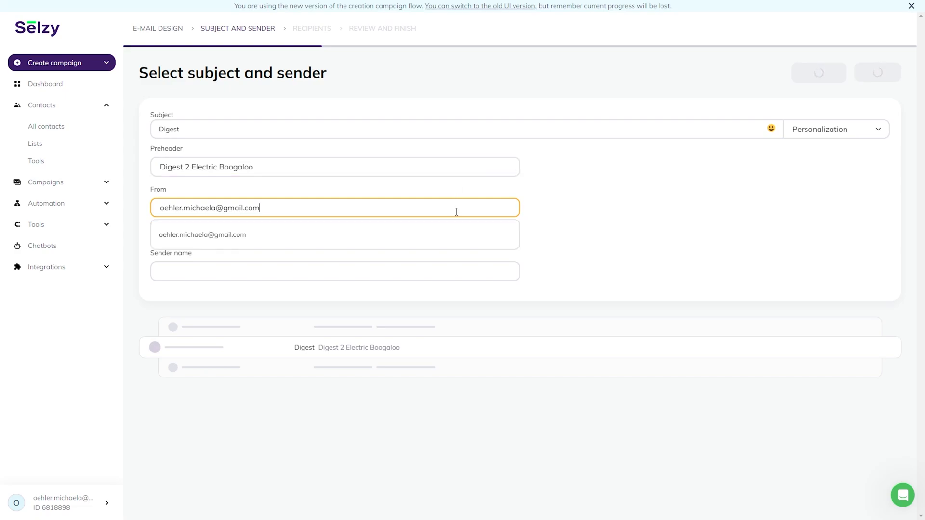
click(524, 212)
Enter the sender's name and insert a Name personalization tag into the subject.
click(458, 267)
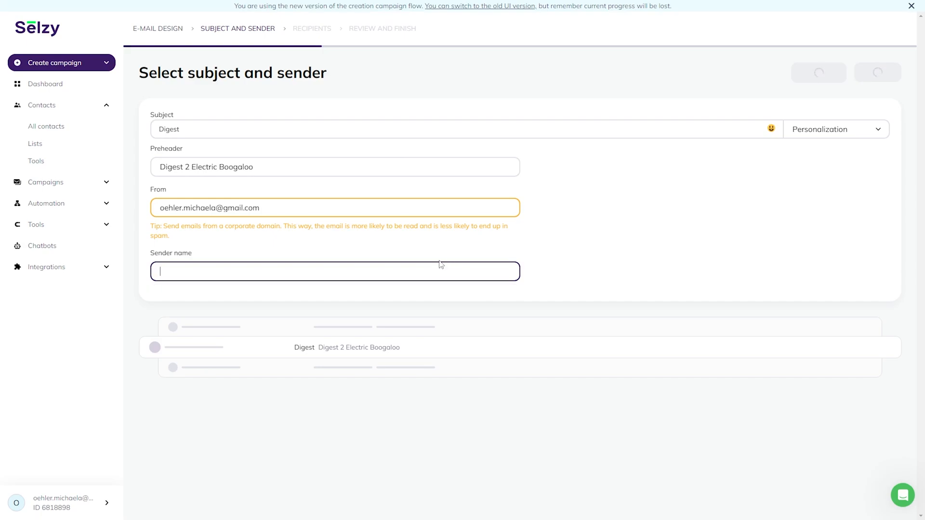
text(Michaela)
click(835, 129)
click(866, 155)
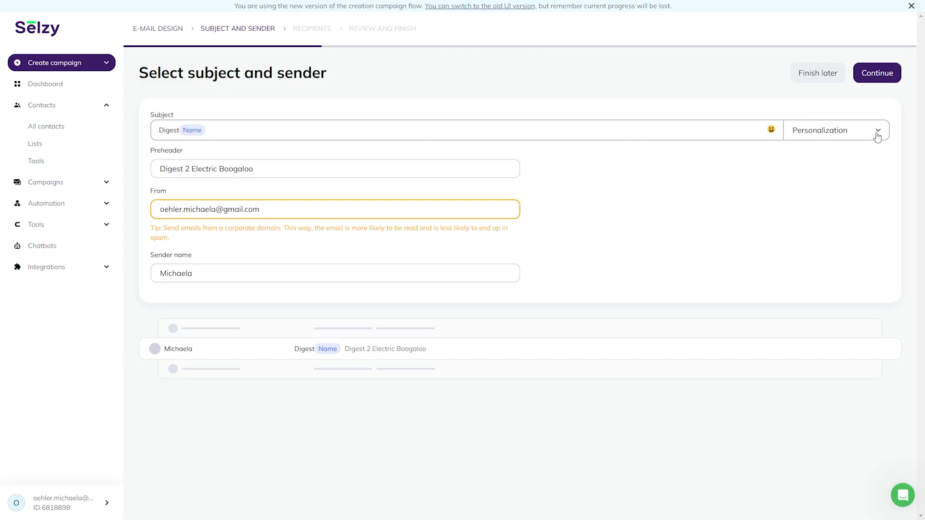
Add a City personalization tag to the subject and browse the emoji picker.
click(877, 137)
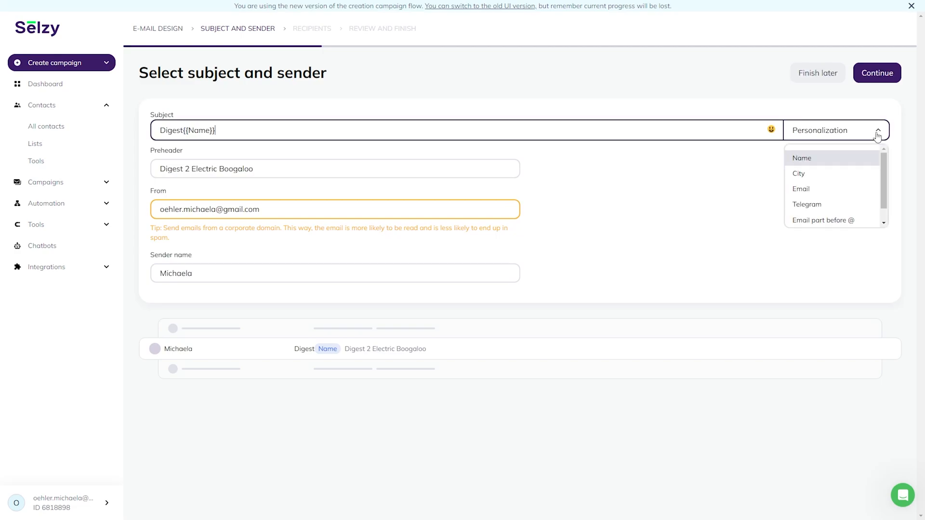
click(860, 178)
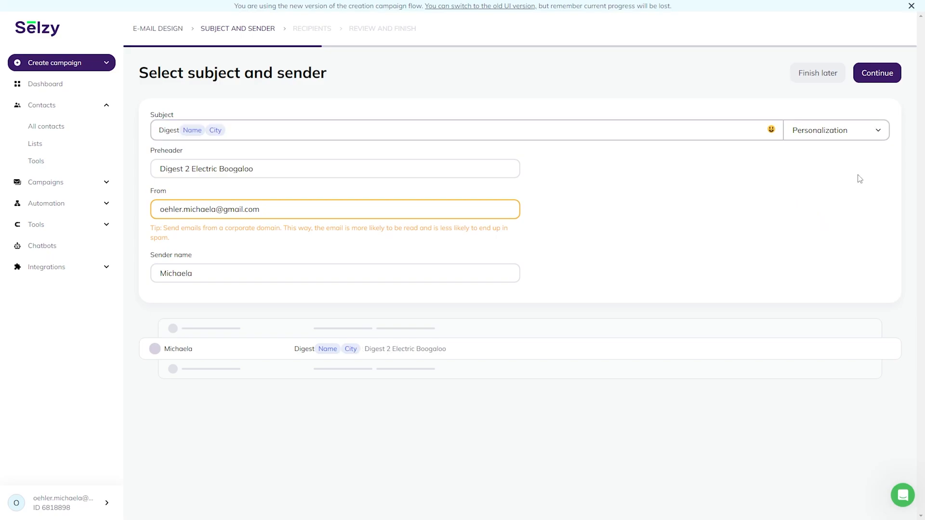
click(771, 131)
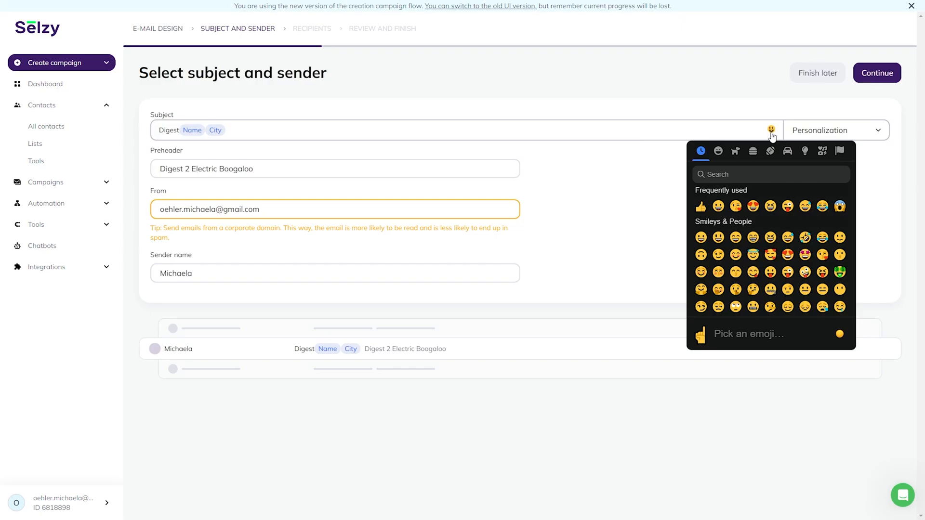
scroll(791, 235, down, 5)
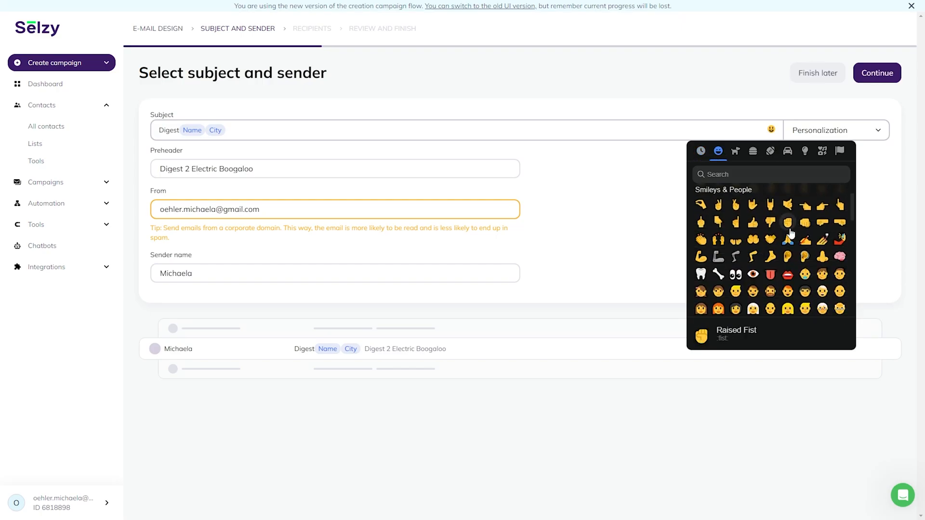
click(273, 134)
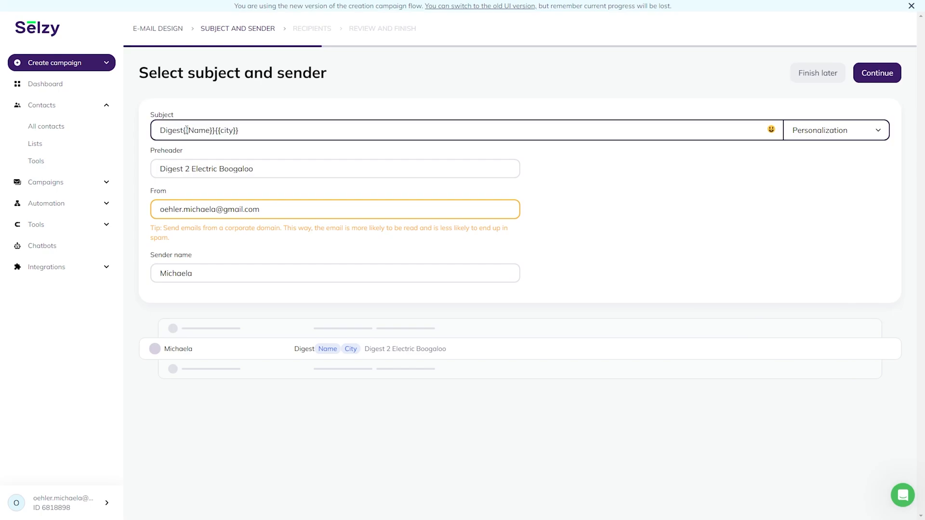
Delete the Name and City tags so the subject reads 'Digest', then continue to recipients.
drag(184, 130, 240, 131)
key(BackSpace)
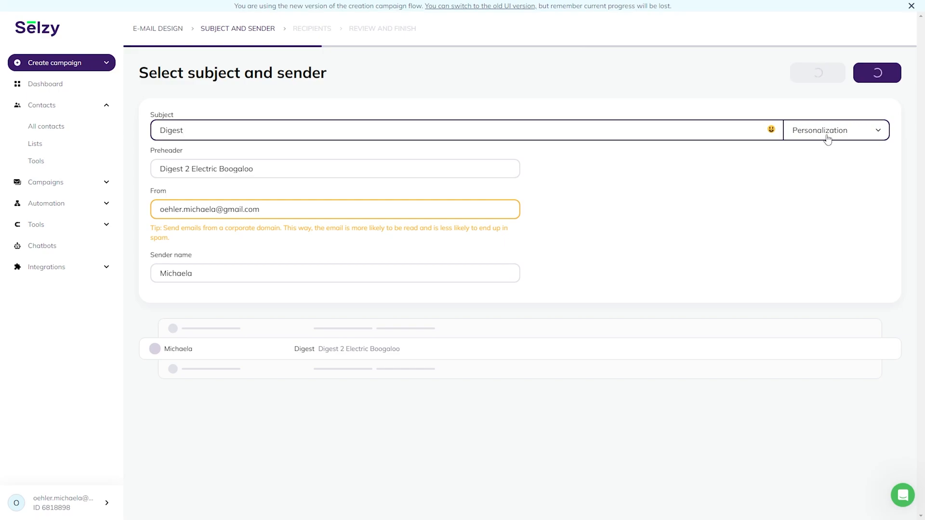
click(825, 138)
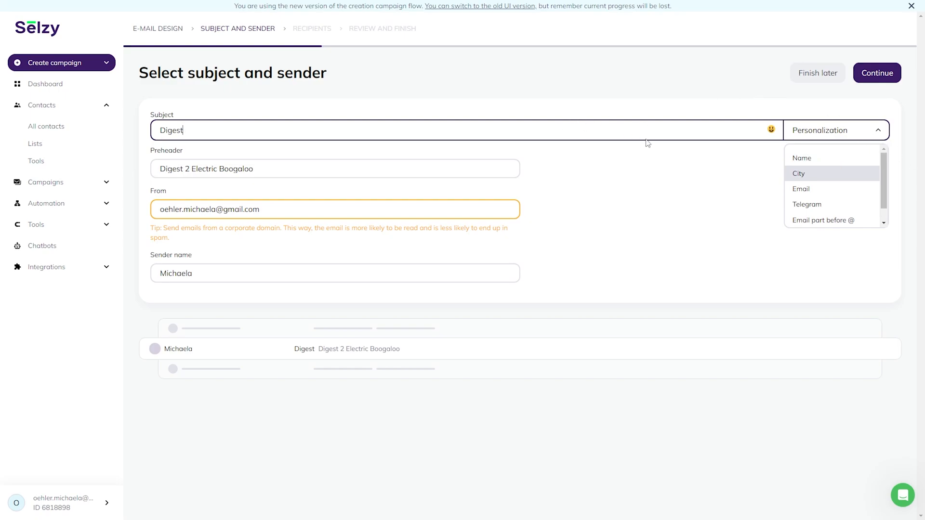
click(700, 102)
click(895, 76)
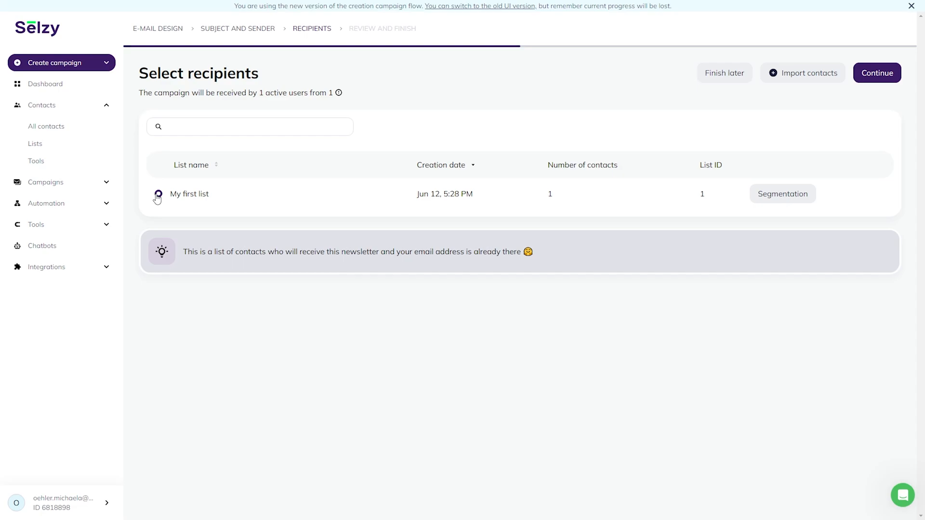
Keep My first list as recipients and continue to Review and finish.
click(876, 73)
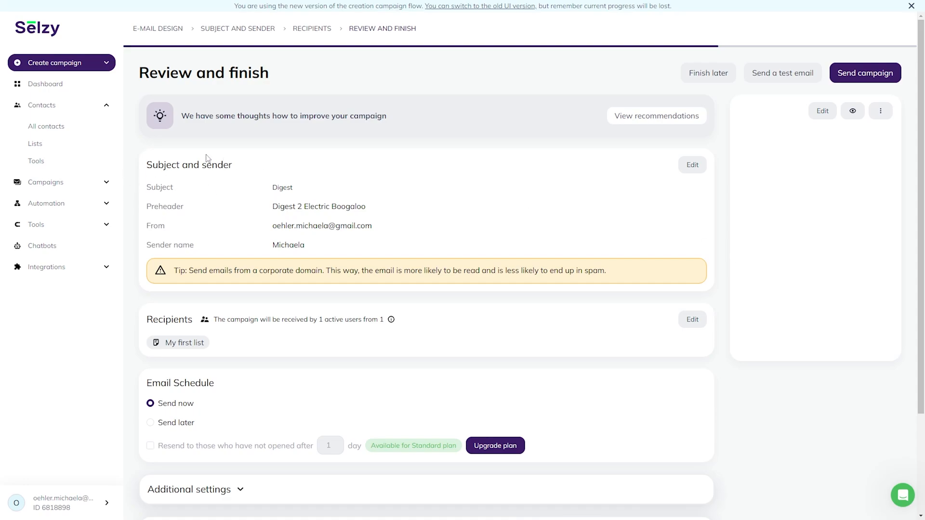
Expand Additional settings and the Get analytics section showing Opens and Clicks tracking.
scroll(207, 158, down, 3)
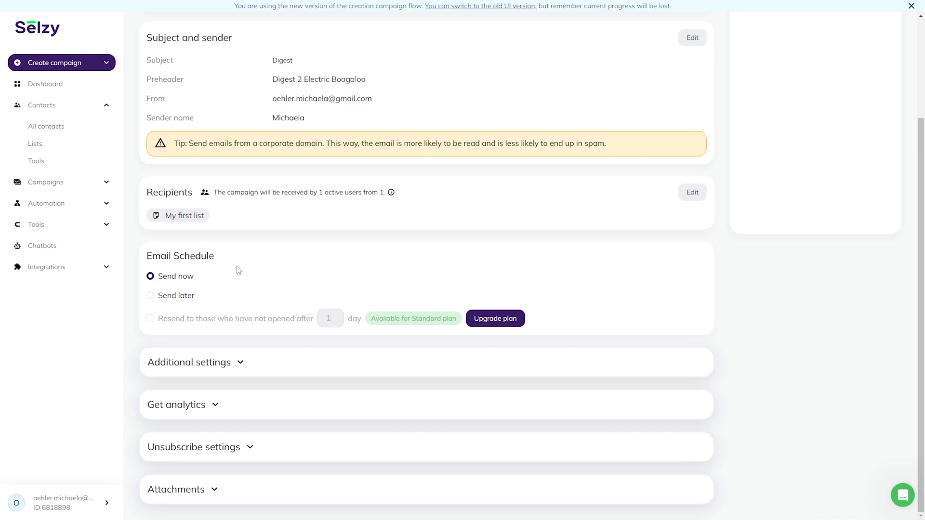
click(242, 364)
scroll(243, 359, down, 2)
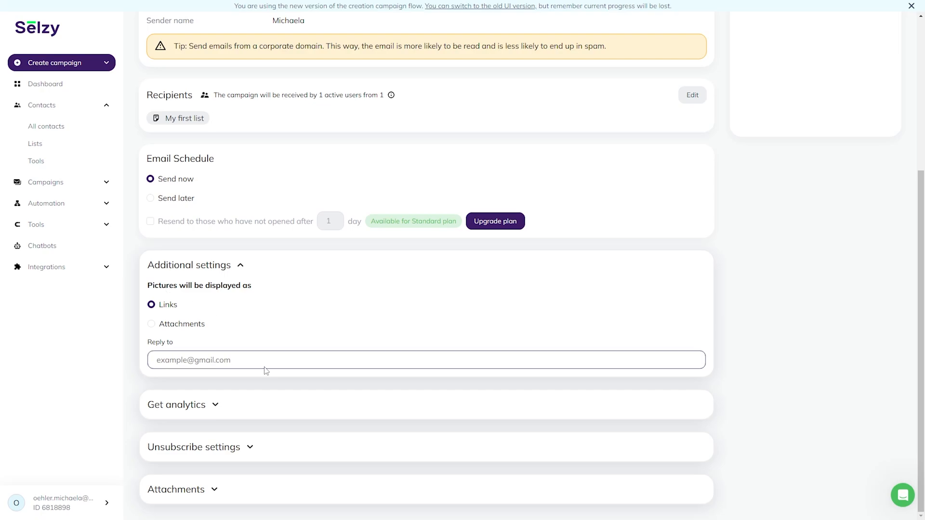
click(215, 406)
scroll(382, 349, down, 1)
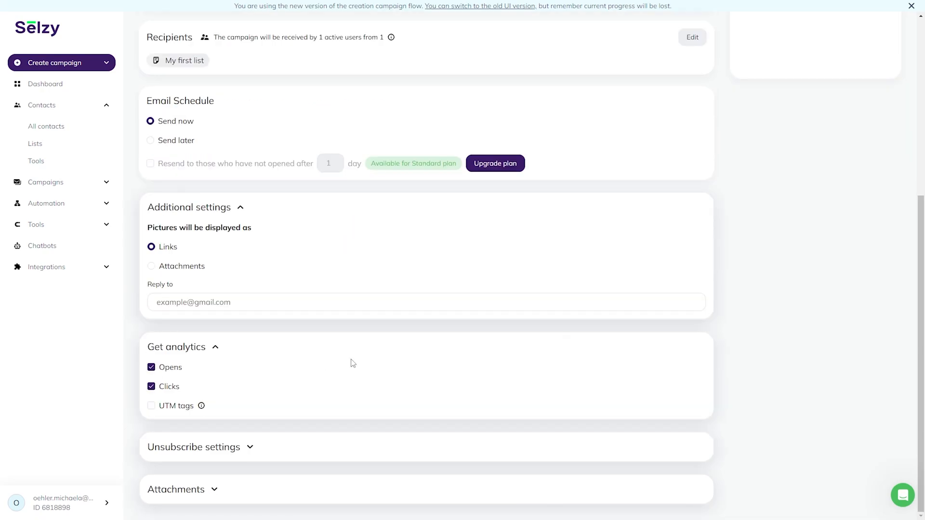
Expand the English unsubscribe settings and the 5MB Attachments options, then scroll back up.
click(250, 447)
scroll(293, 383, down, 2)
scroll(293, 384, down, 1)
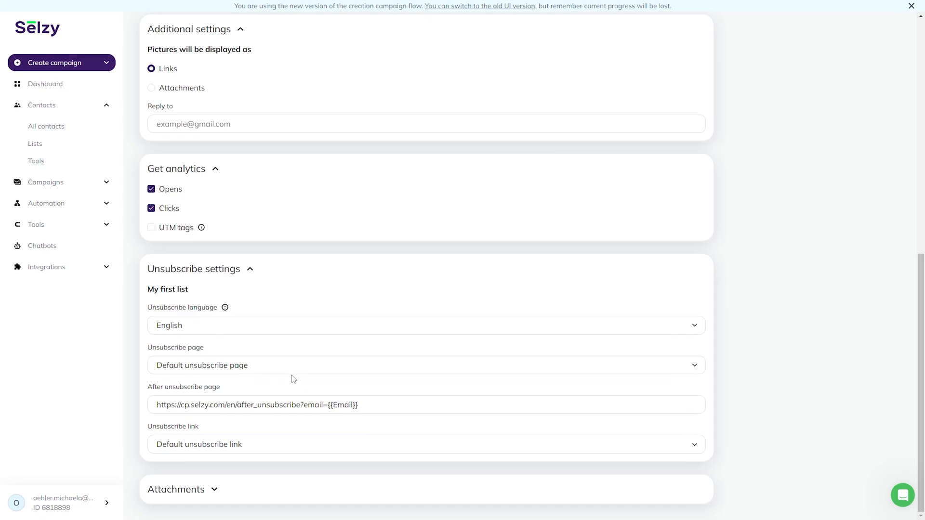
click(215, 490)
scroll(351, 406, down, 1)
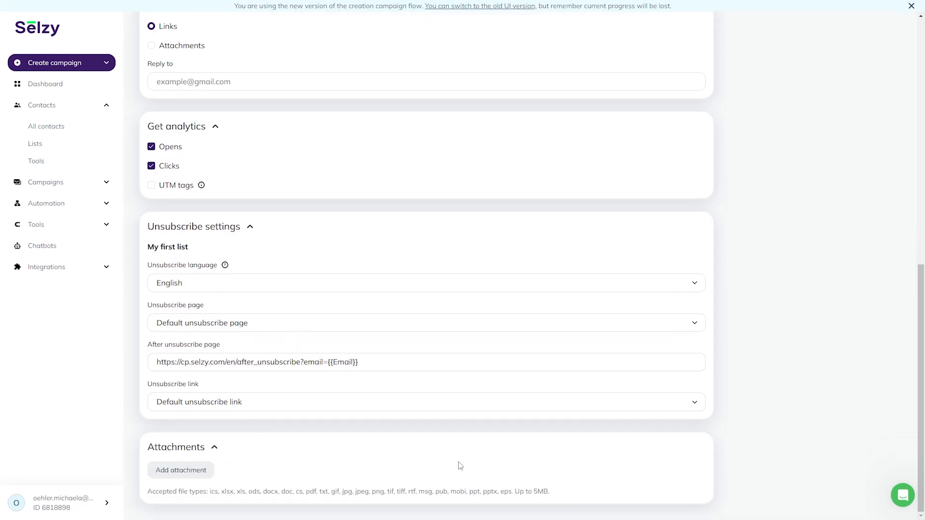
scroll(460, 465, up, 3)
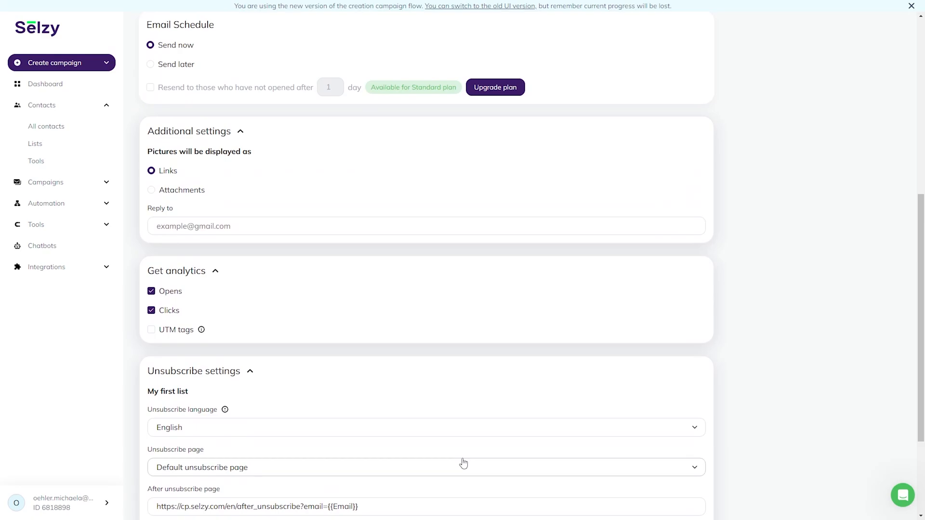
scroll(462, 464, down, 3)
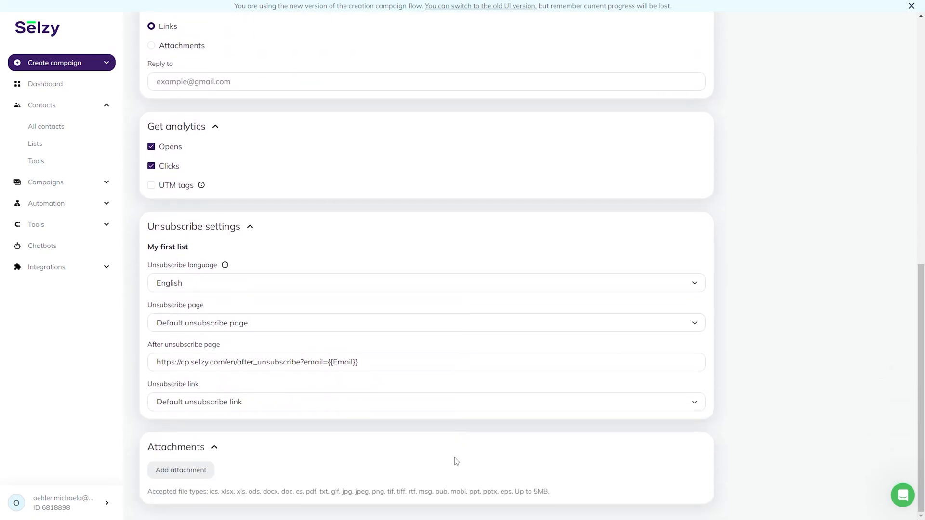
scroll(656, 409, up, 10)
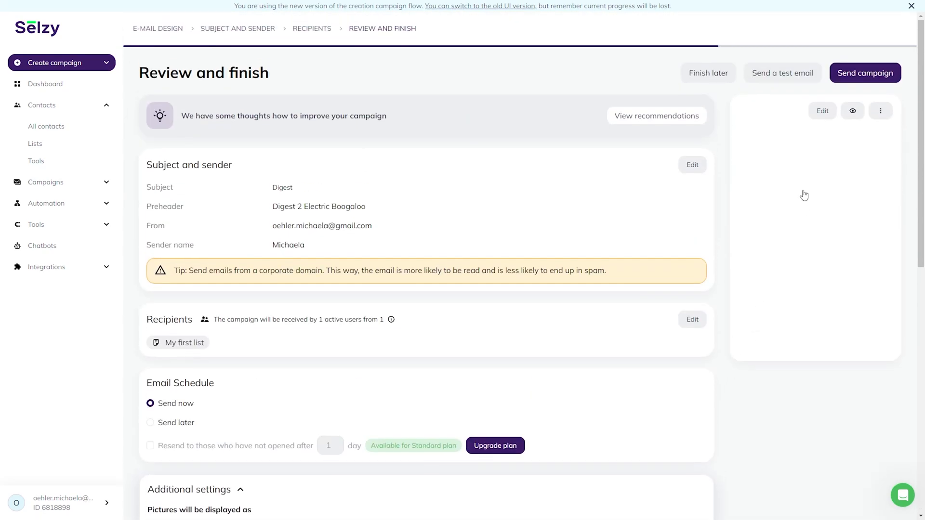
Send the Digest campaign, confirm it in the Here we go! dialog, and return to the dashboard.
click(878, 79)
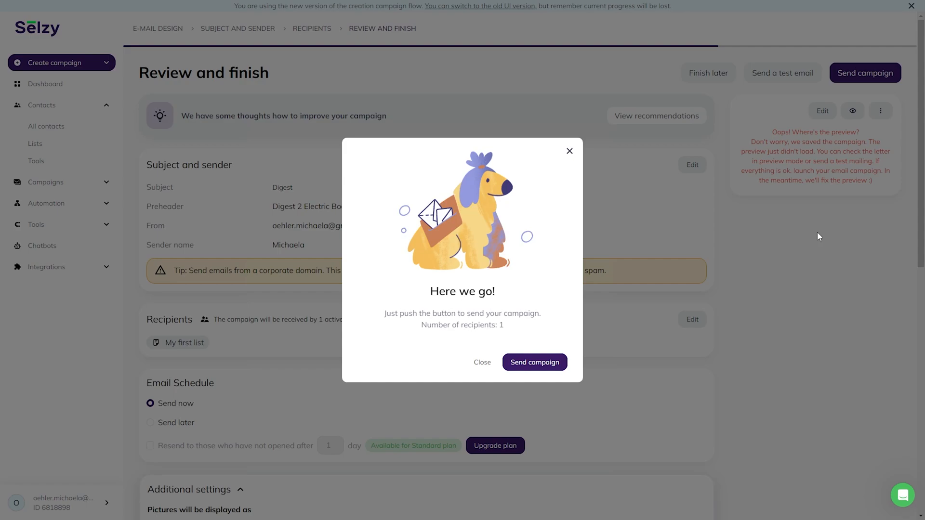
click(554, 363)
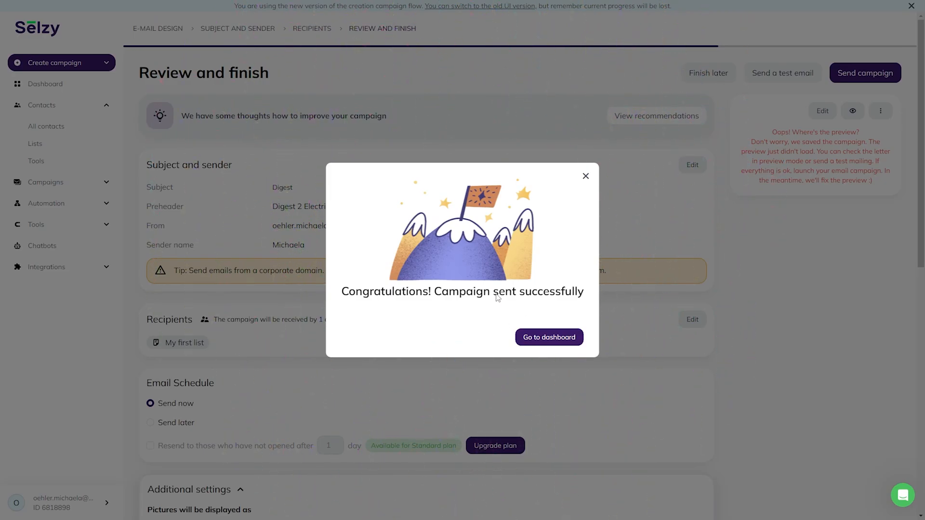
click(574, 339)
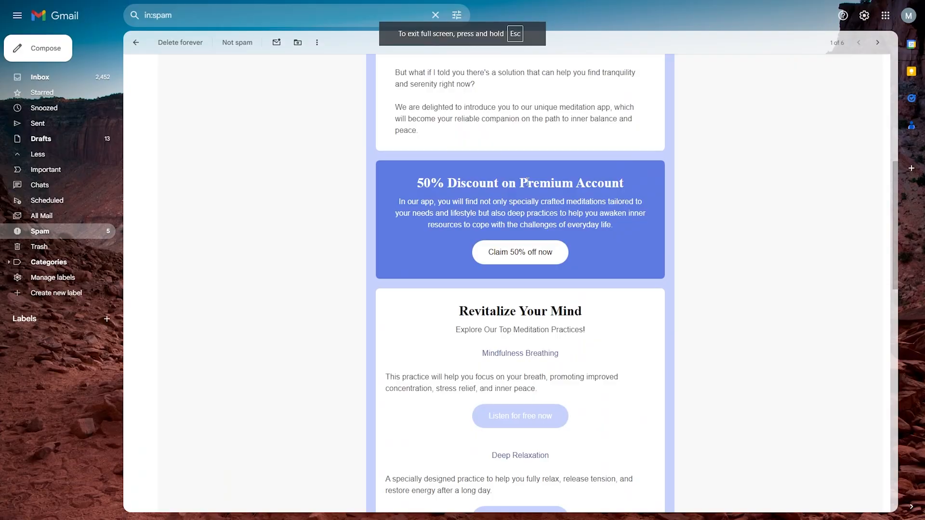
Read through the Digest email in Gmail's Spam folder and mark it Not spam.
scroll(527, 181, down, 7)
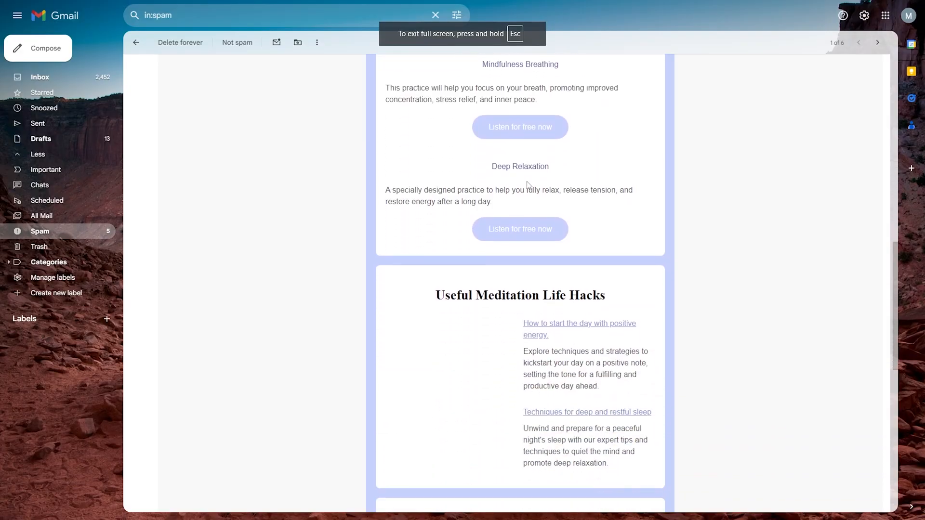
scroll(527, 183, down, 7)
scroll(529, 180, down, 4)
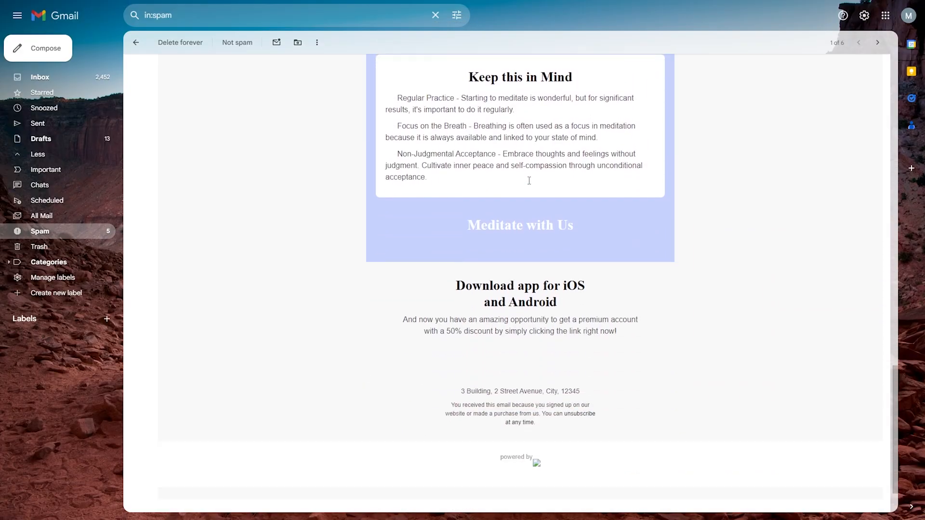
scroll(527, 180, up, 12)
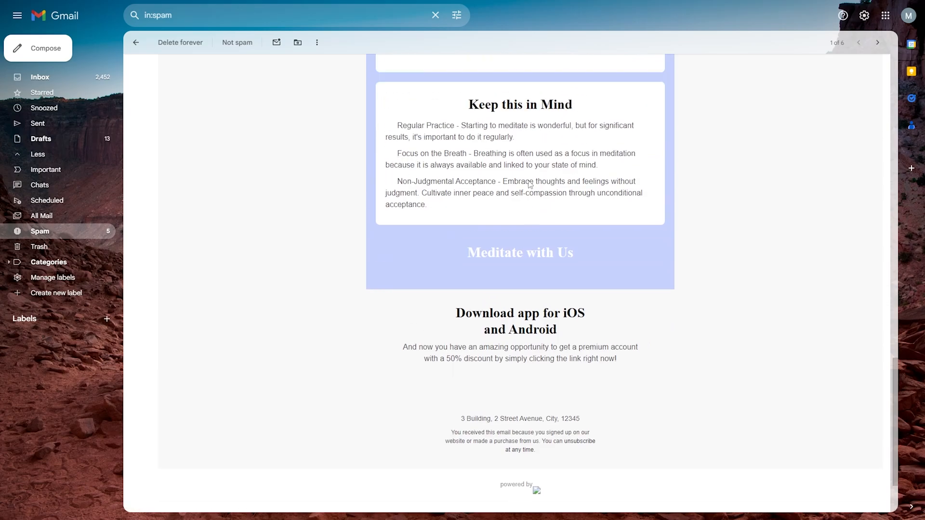
scroll(528, 183, up, 10)
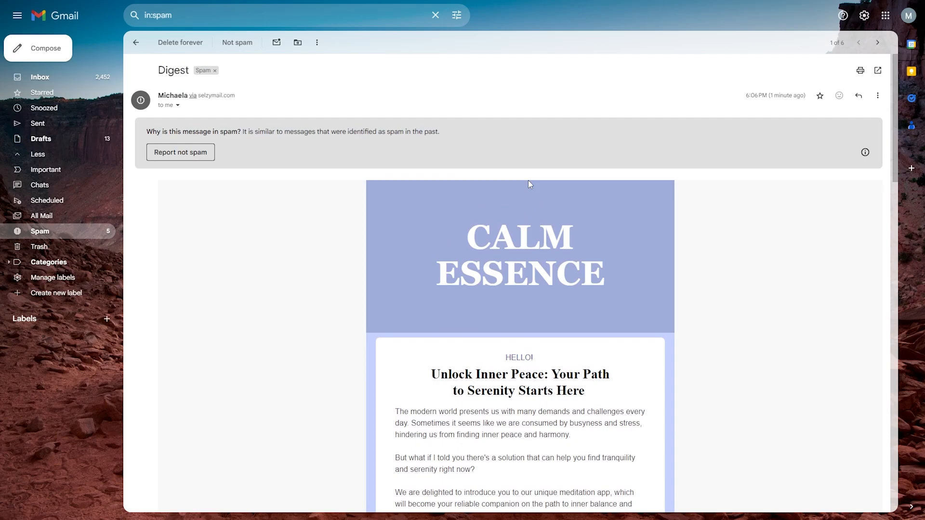
click(244, 46)
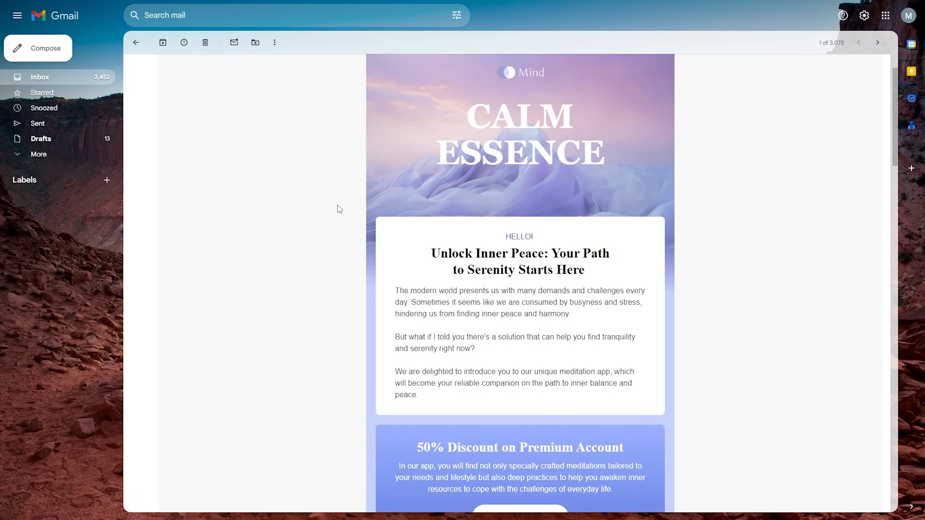
Scroll through the Digest email in the inbox with its images displayed.
scroll(339, 207, down, 12)
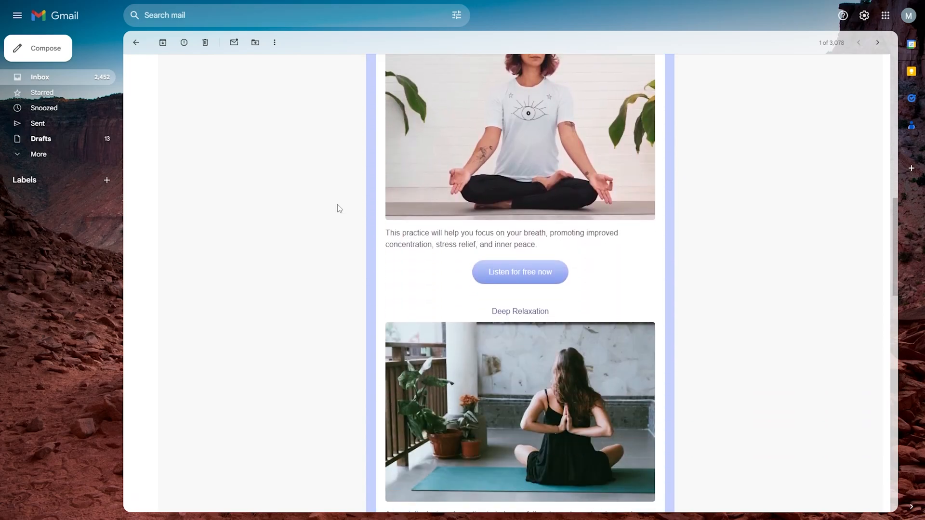
scroll(339, 207, down, 14)
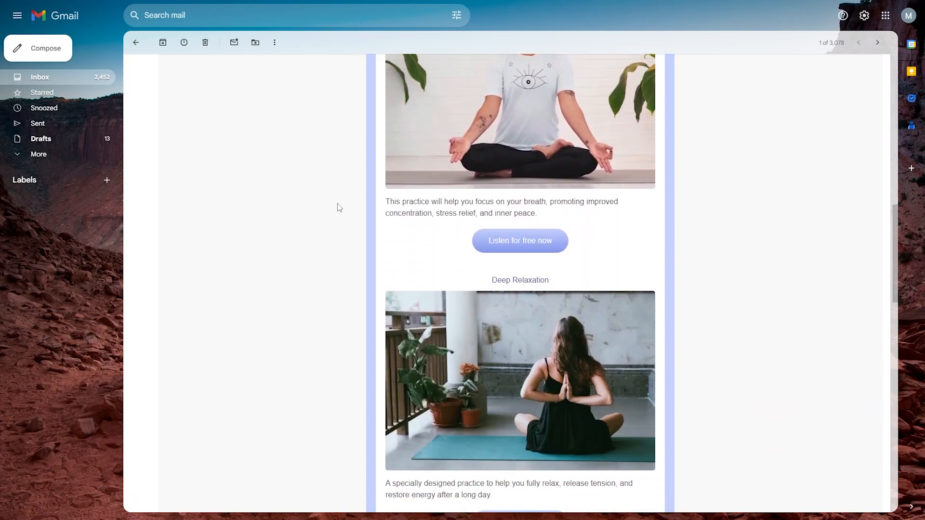
scroll(339, 206, down, 5)
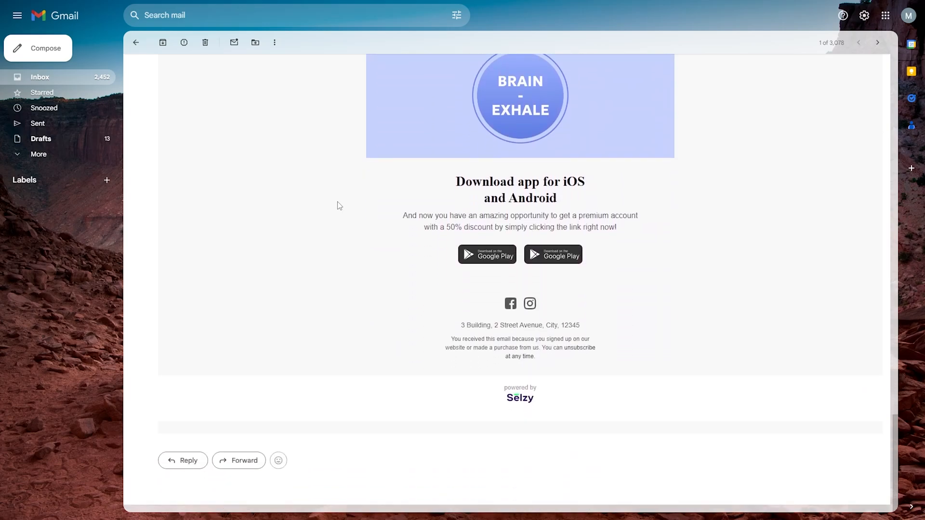
scroll(339, 206, up, 10)
scroll(337, 201, up, 12)
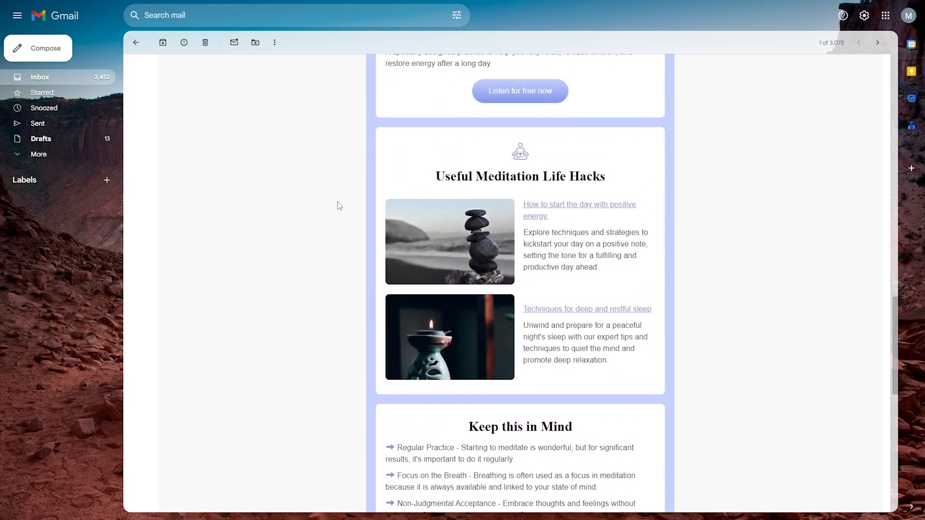
scroll(339, 213, up, 8)
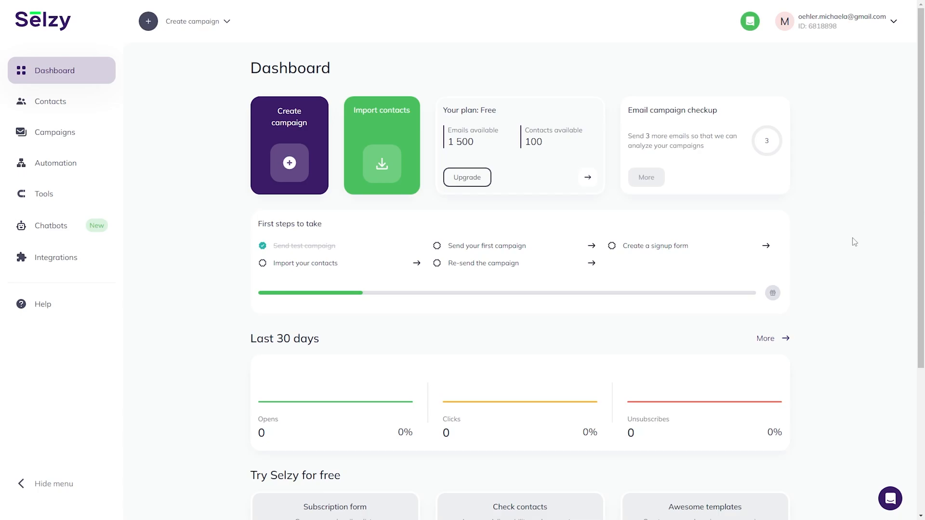
Reload the dashboard with F5 and check Recent campaigns for the campaign's 1 open.
key(F5)
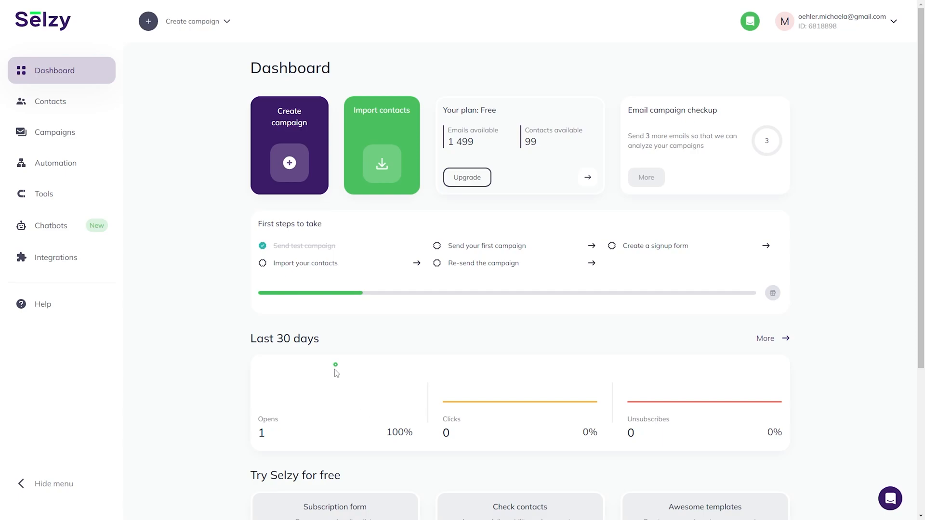
scroll(336, 373, down, 2)
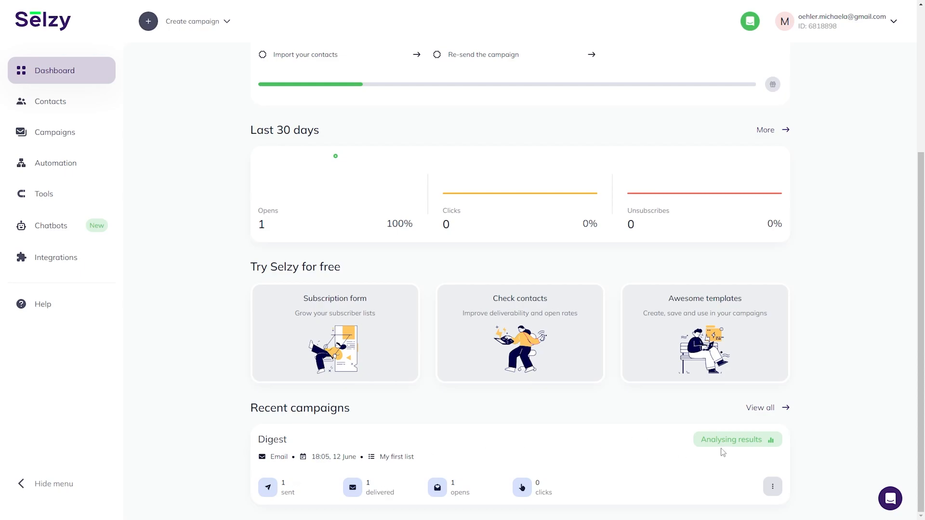
scroll(789, 427, up, 2)
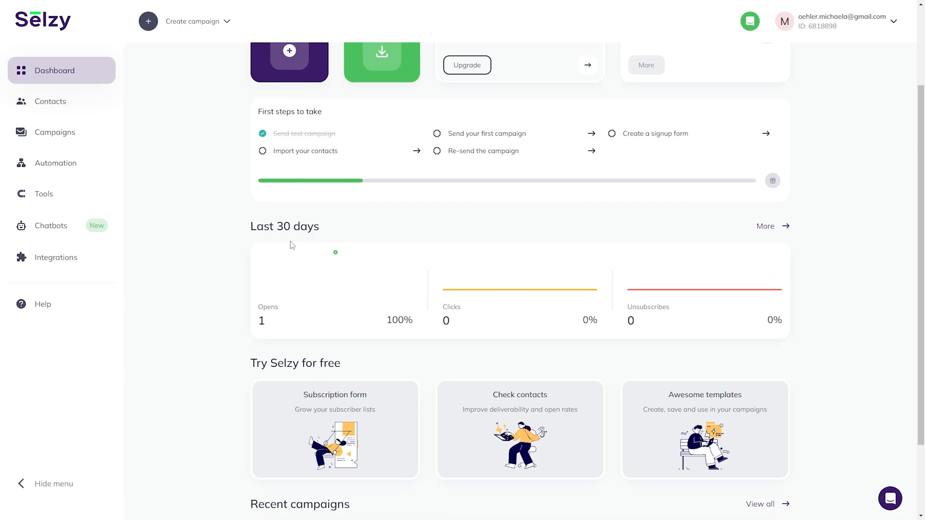
scroll(192, 324, down, 2)
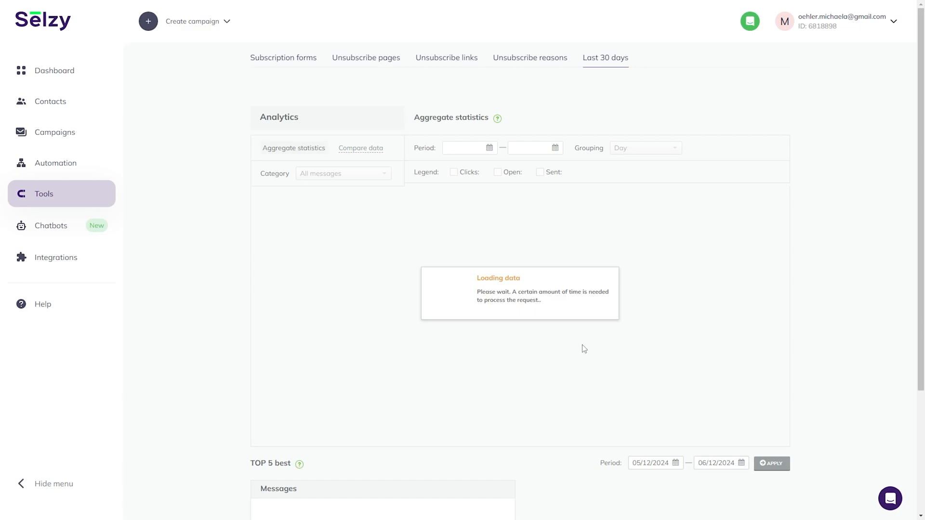
scroll(584, 348, down, 3)
scroll(584, 348, up, 2)
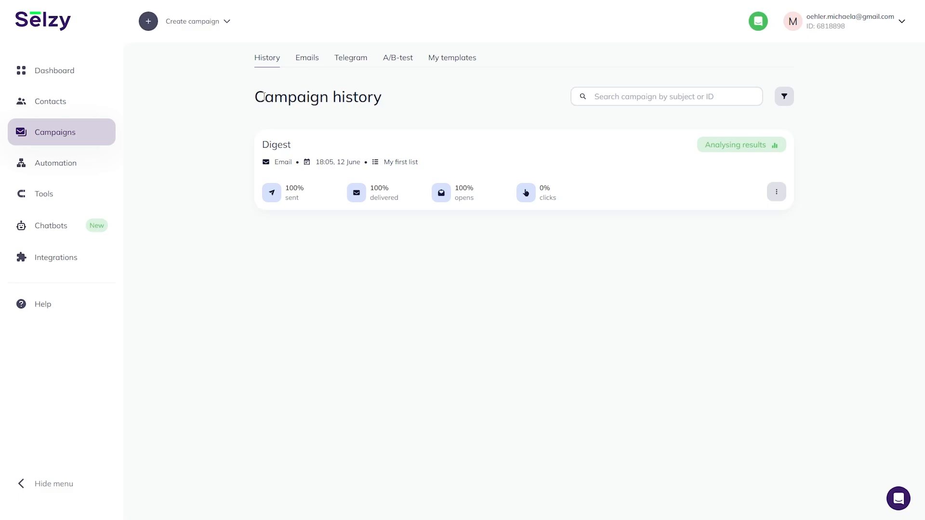
Delete the unsent Digest draft and the 'New email title' draft from the Emails list.
click(309, 60)
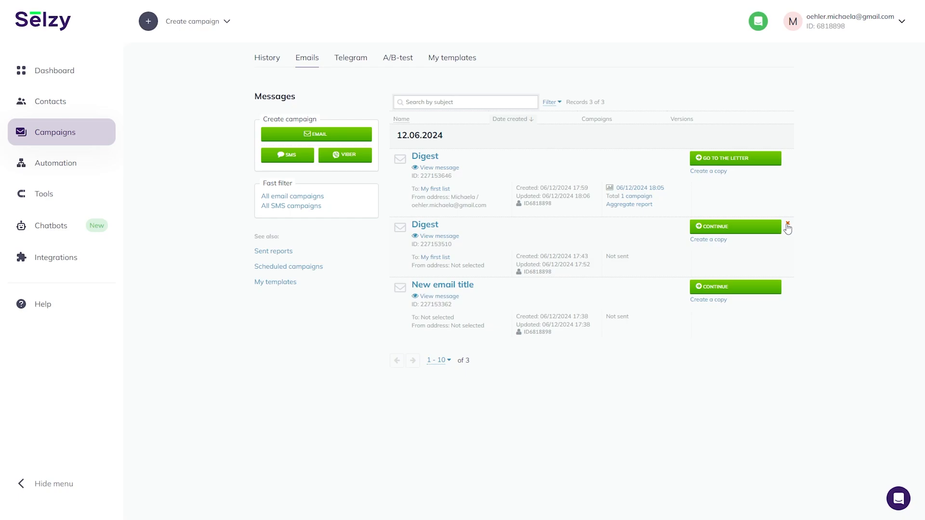
click(787, 226)
click(787, 249)
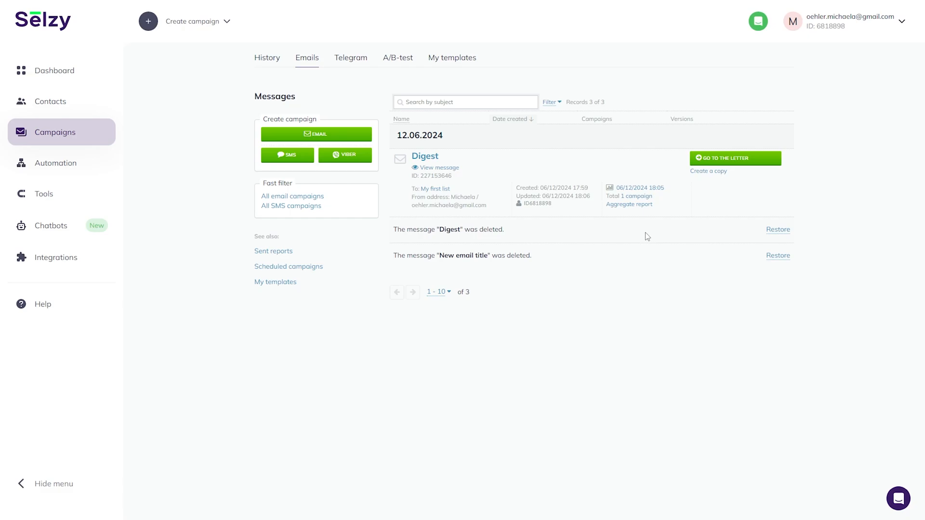
Look at the Campaigns History tab, then return to the Emails list.
click(268, 57)
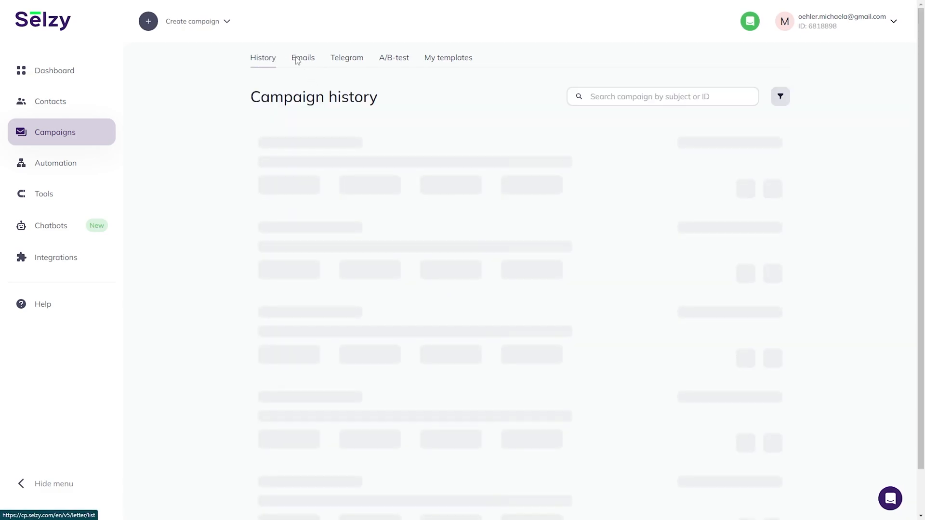
click(297, 58)
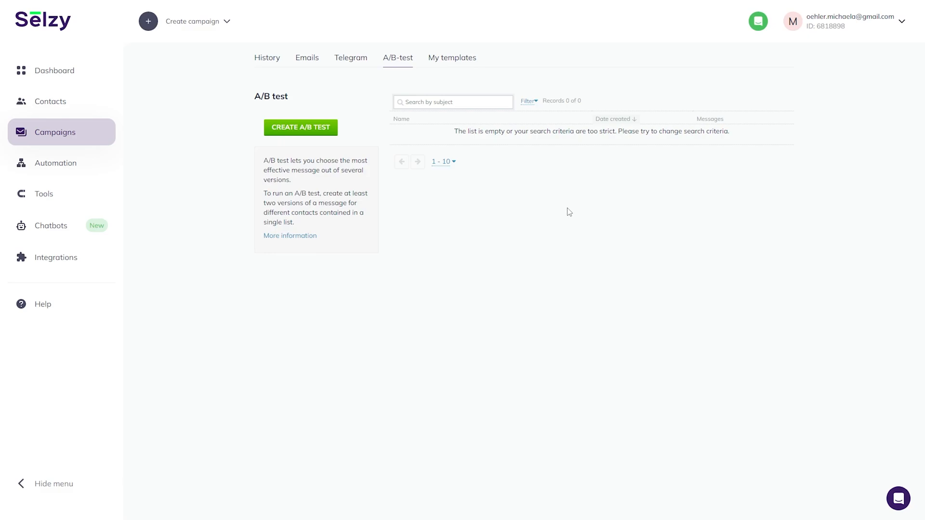
Browse My templates, Messages and the empty Scheduled campaigns list, then go to Automation.
click(468, 63)
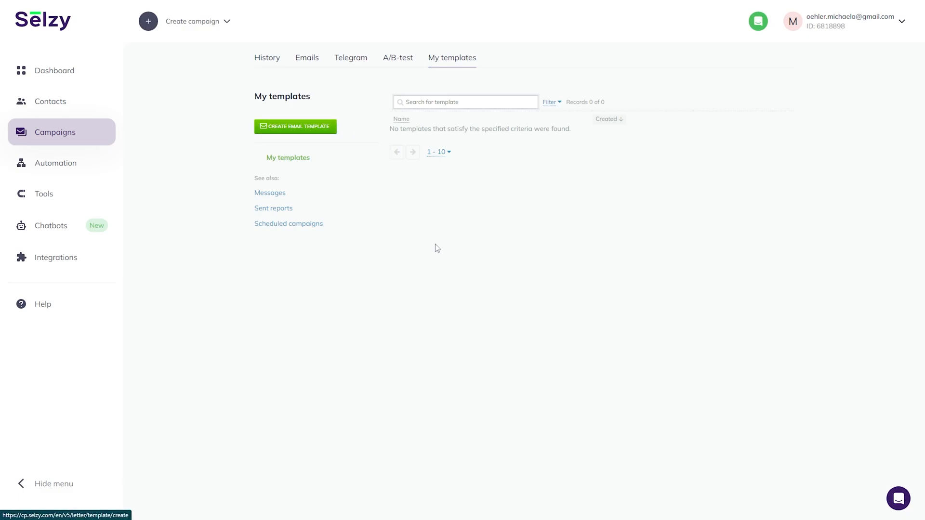
click(272, 195)
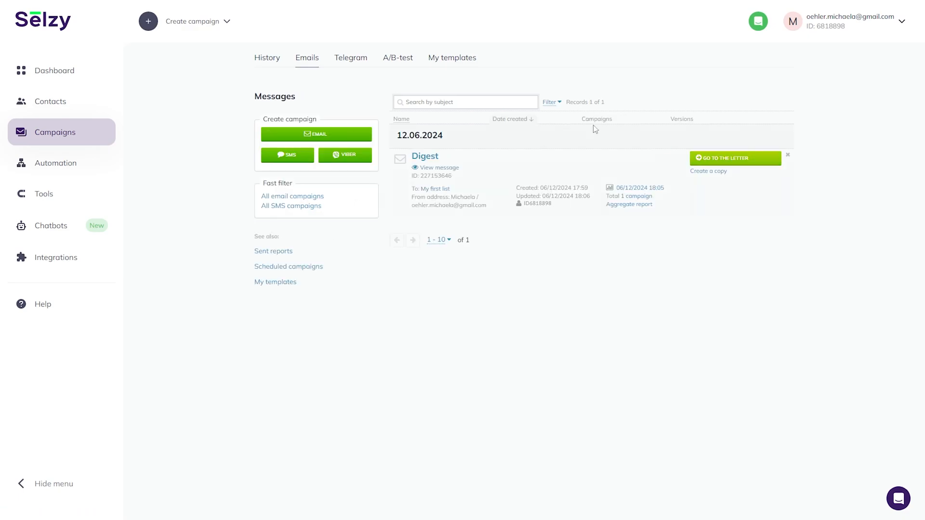
click(306, 269)
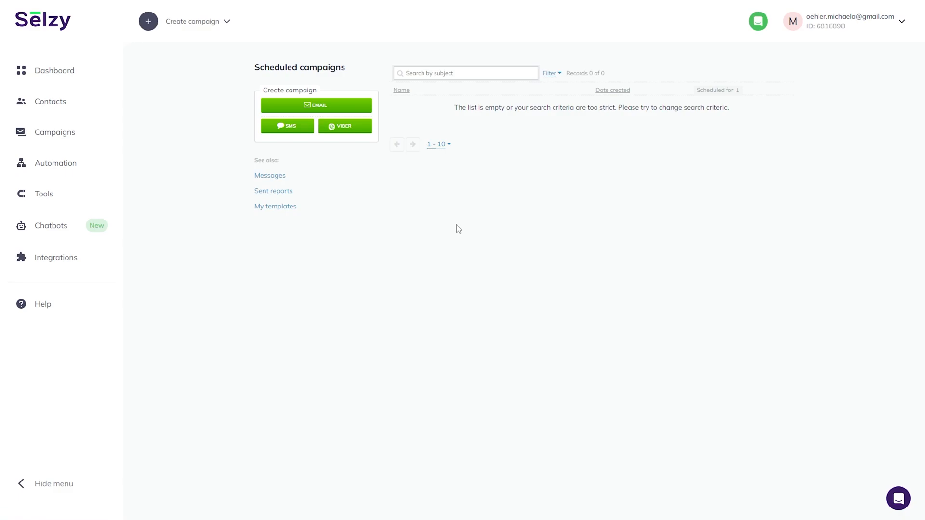
click(64, 169)
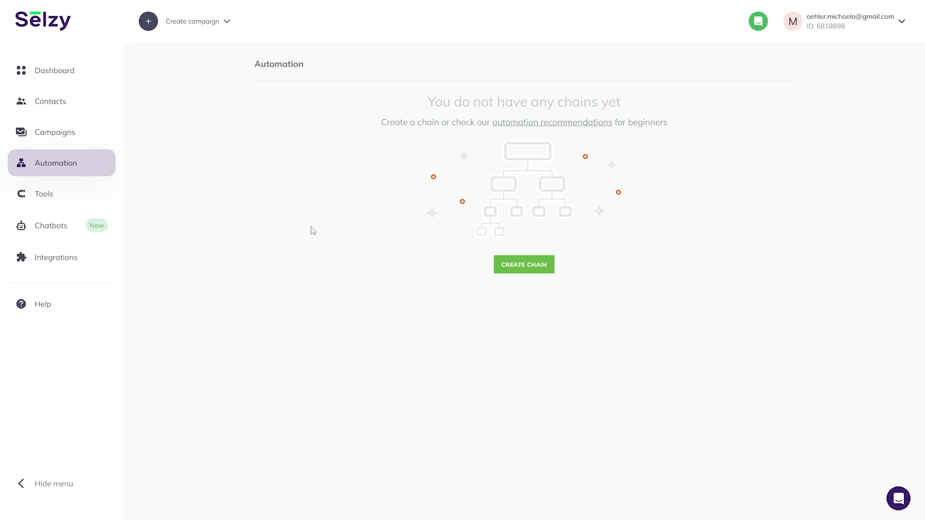
Browse the chain templates and preview the Black Friday. Newsletter sequence down to Success.
click(549, 265)
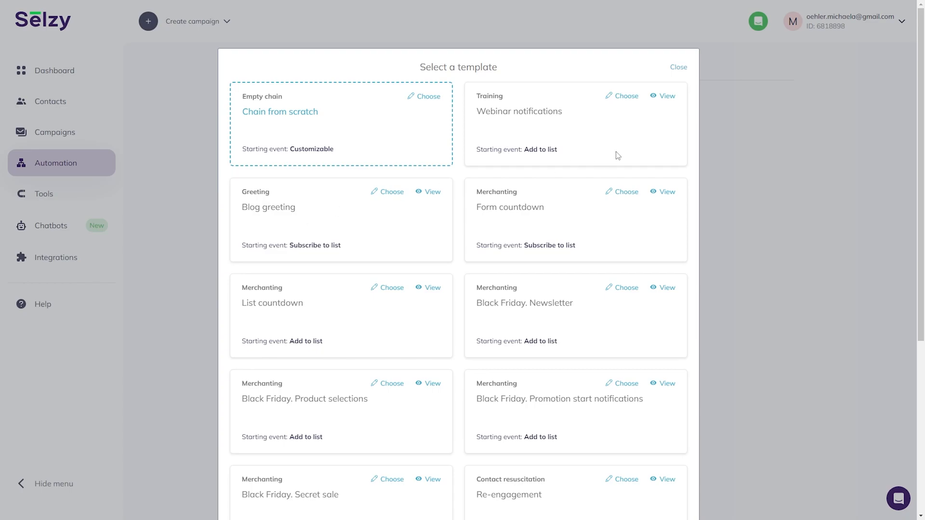
scroll(616, 154, down, 1)
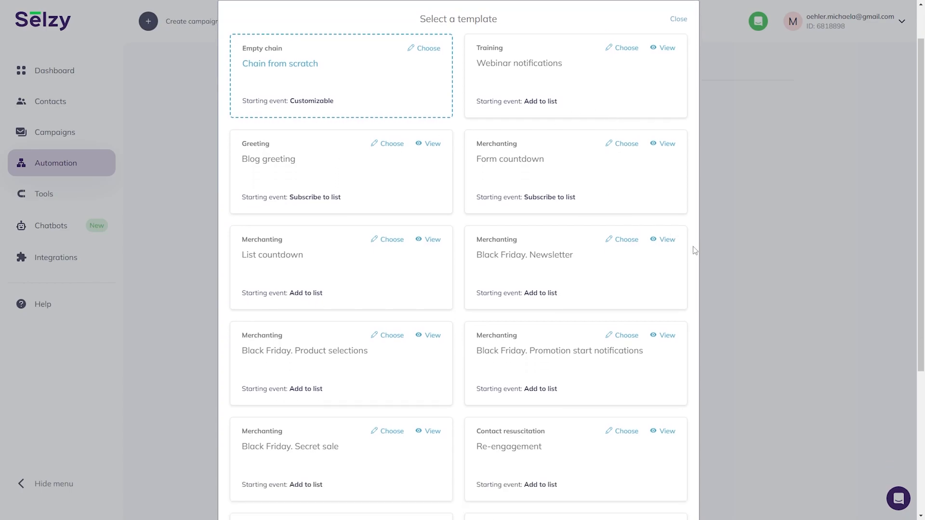
click(668, 241)
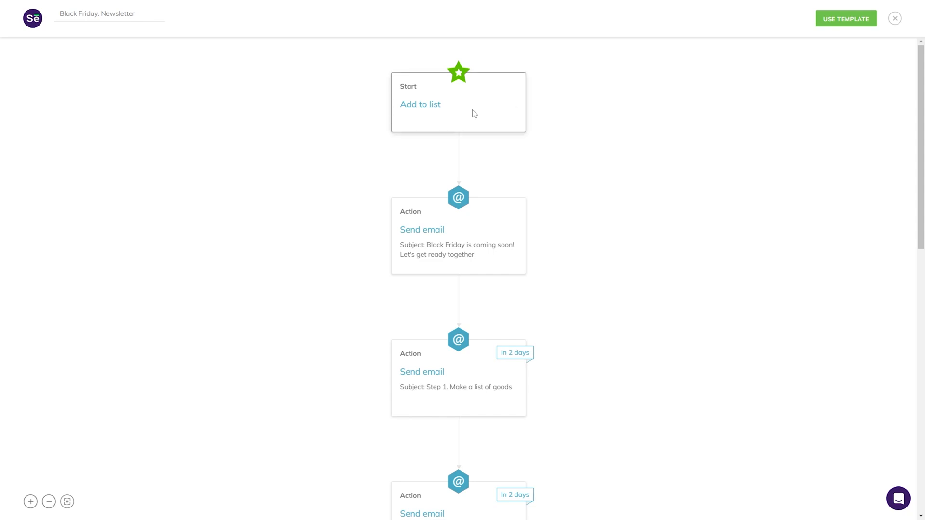
scroll(473, 212, down, 1)
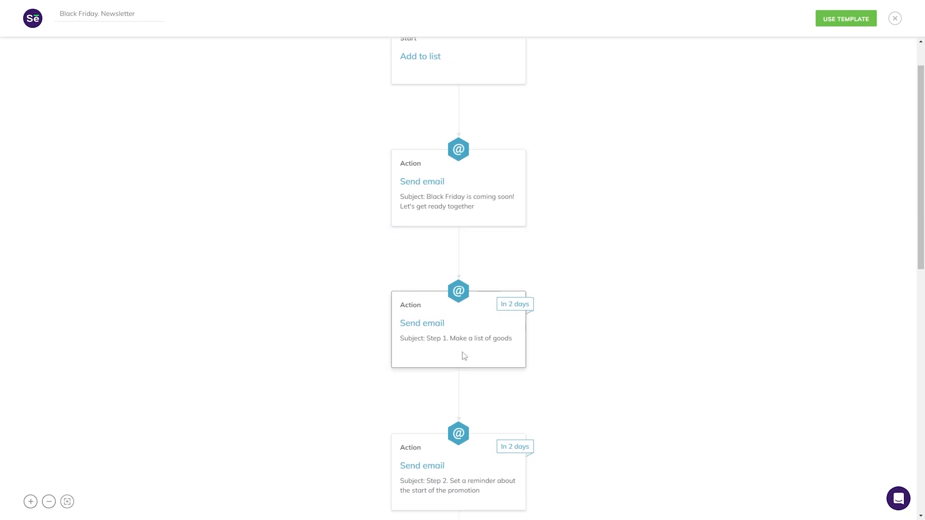
scroll(463, 354, down, 3)
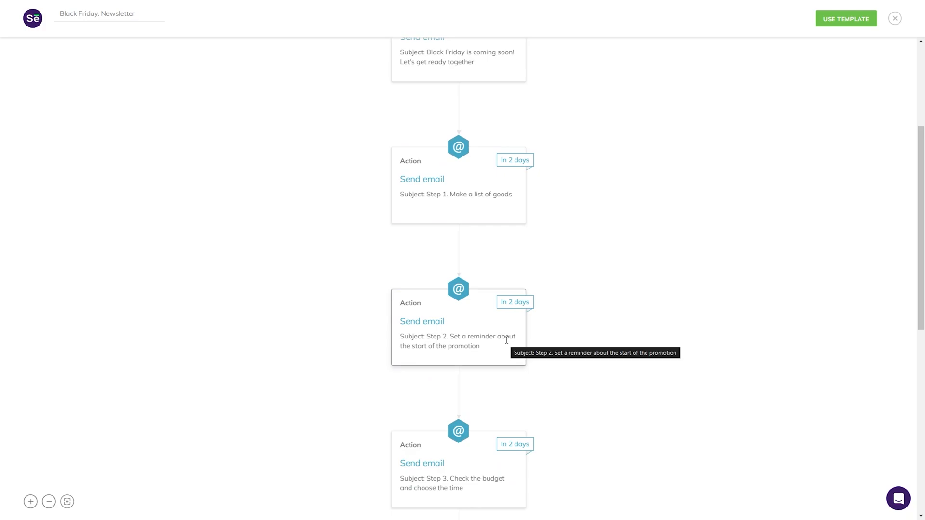
scroll(509, 339, down, 2)
scroll(509, 343, down, 3)
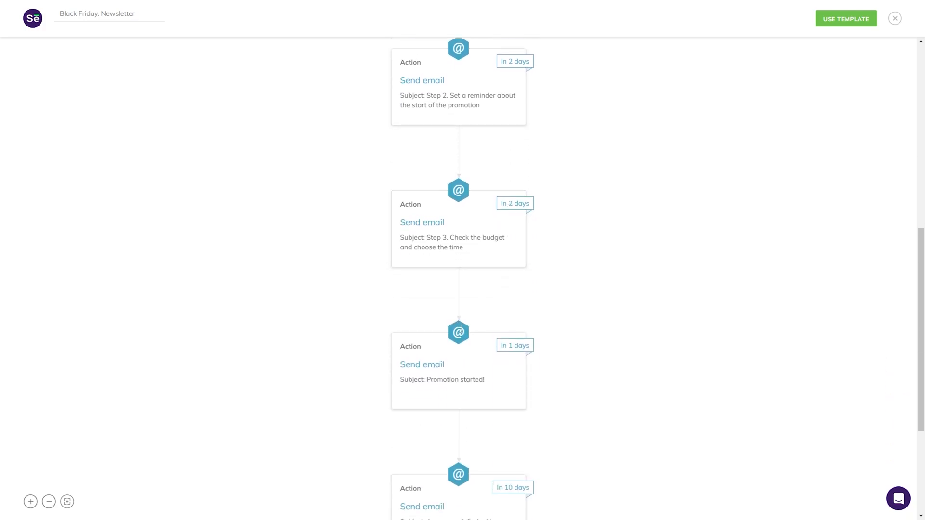
scroll(463, 320, down, 4)
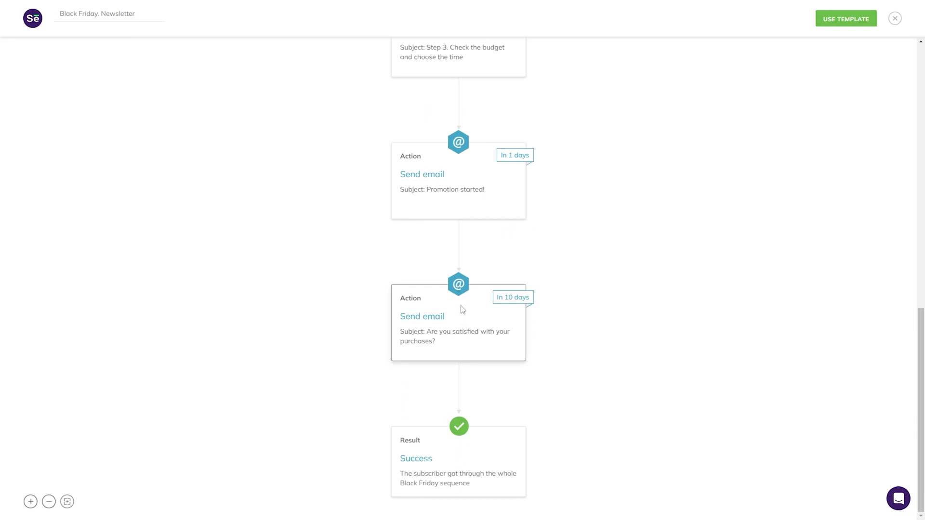
scroll(462, 309, up, 8)
Start a chain from the template, title it 'Test', and open the gear settings menu.
click(826, 18)
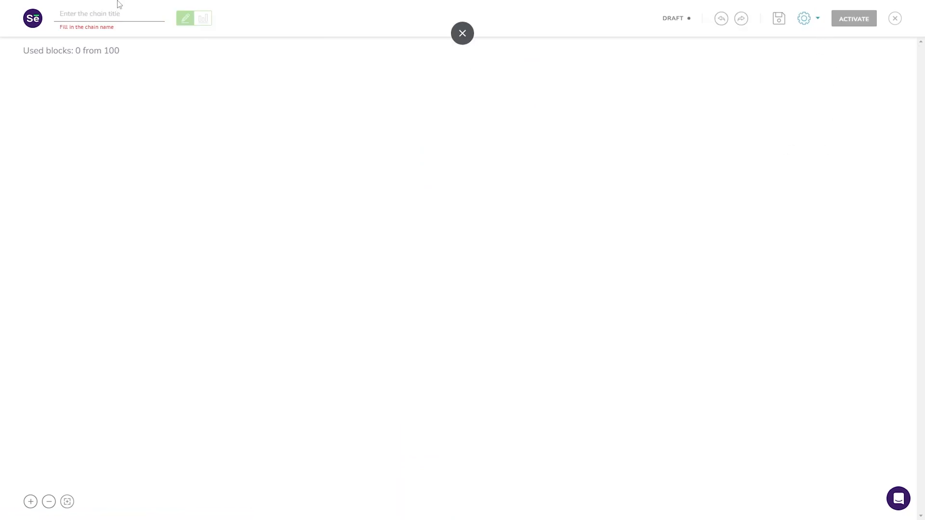
text(Test)
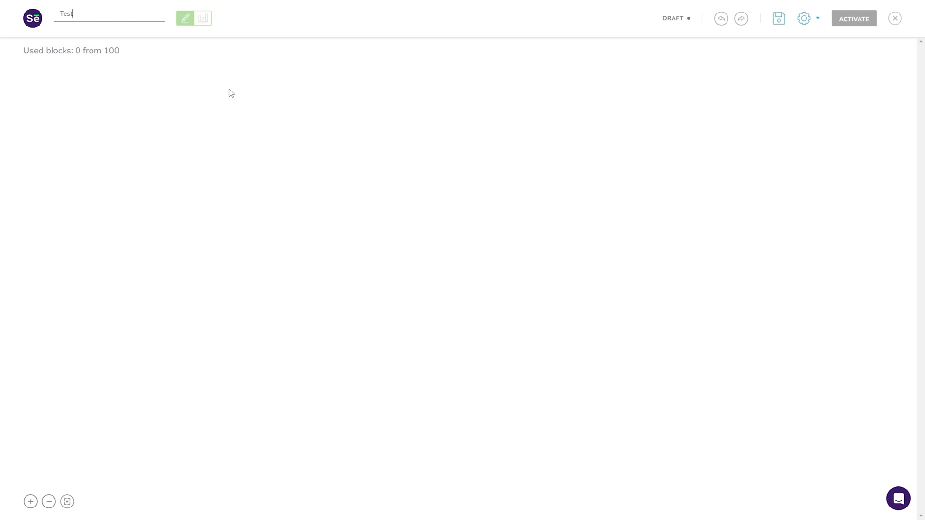
click(418, 160)
click(815, 23)
Close the editor and start a new chain from the Webinar notifications template.
click(897, 19)
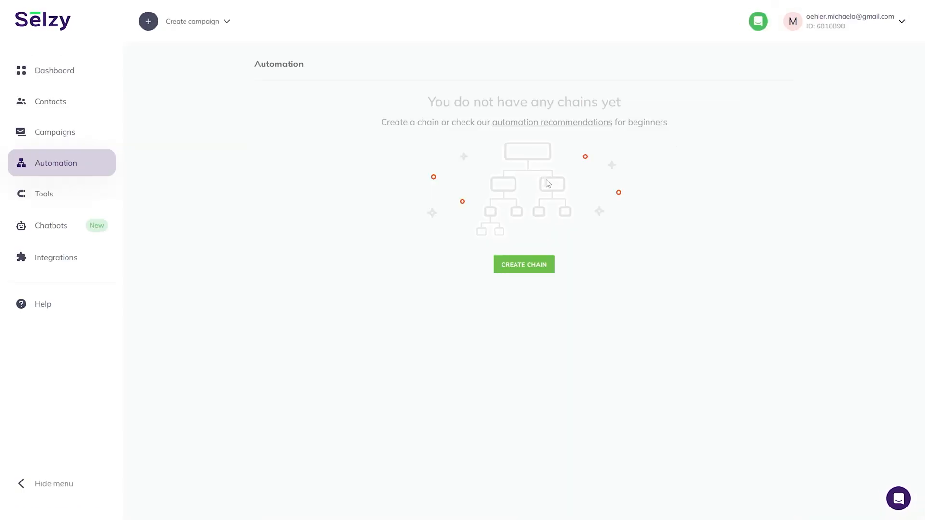
click(542, 266)
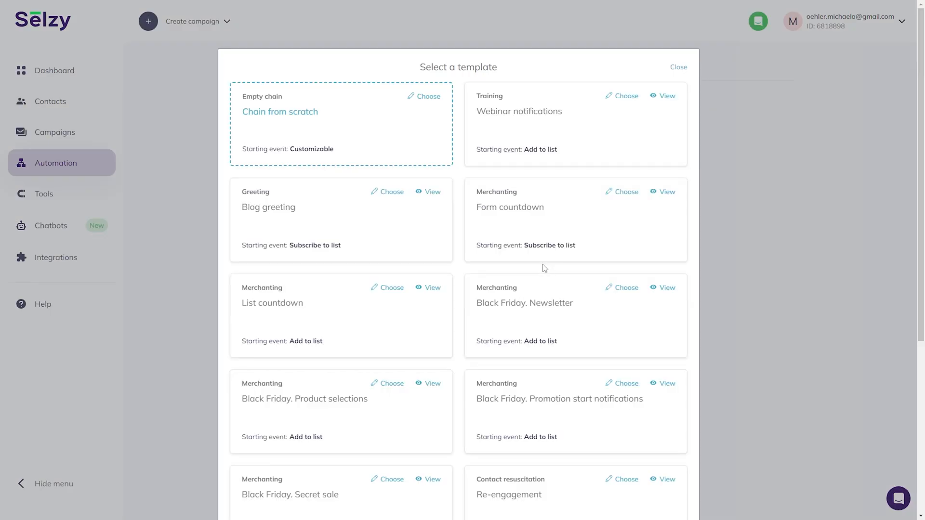
click(630, 95)
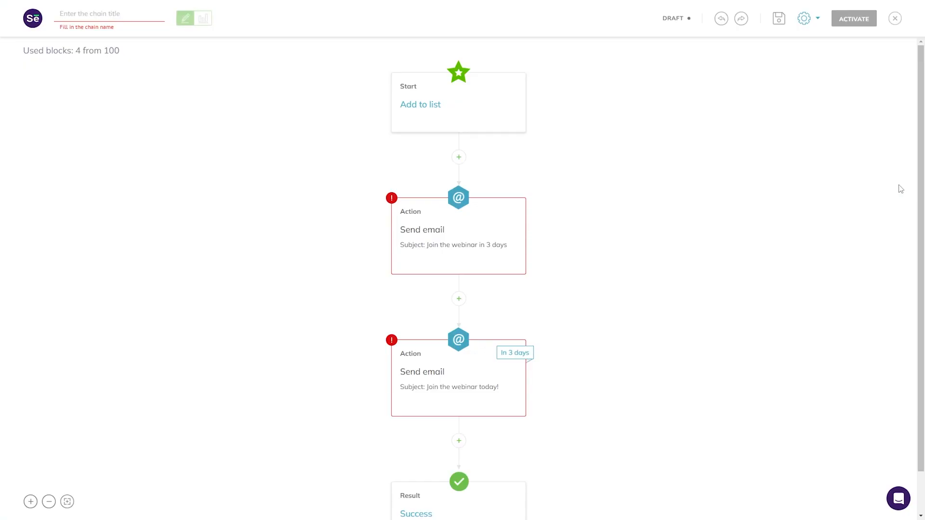
Load the saved Digest email into the first Send email block's body and review it.
mouse_move(449, 228)
click(507, 192)
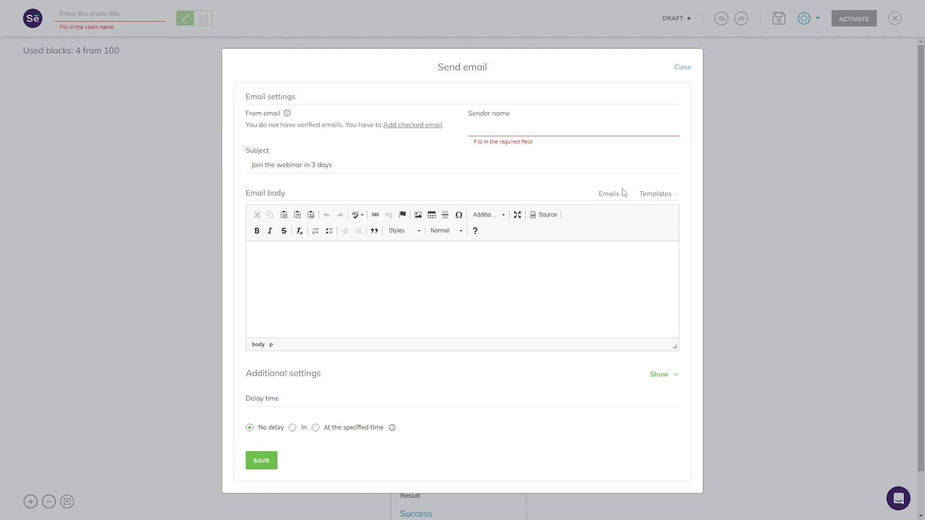
click(668, 201)
click(622, 198)
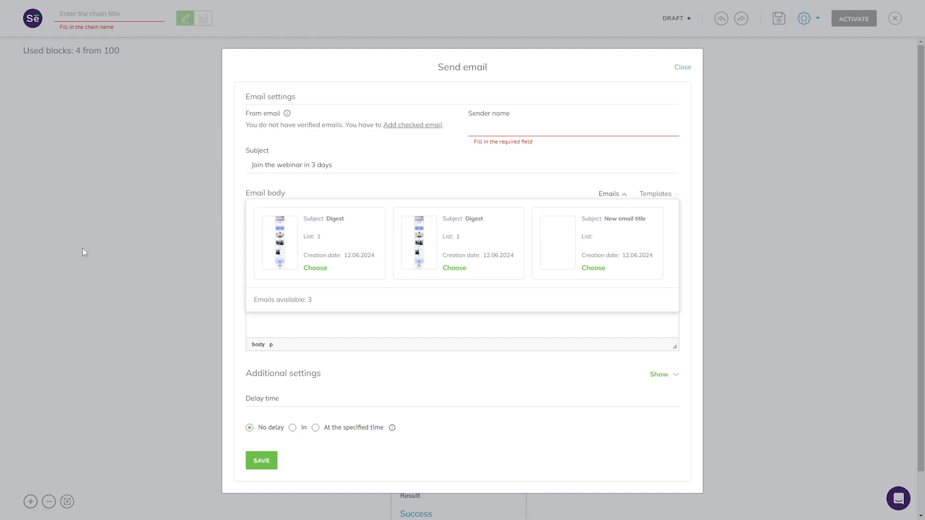
click(316, 269)
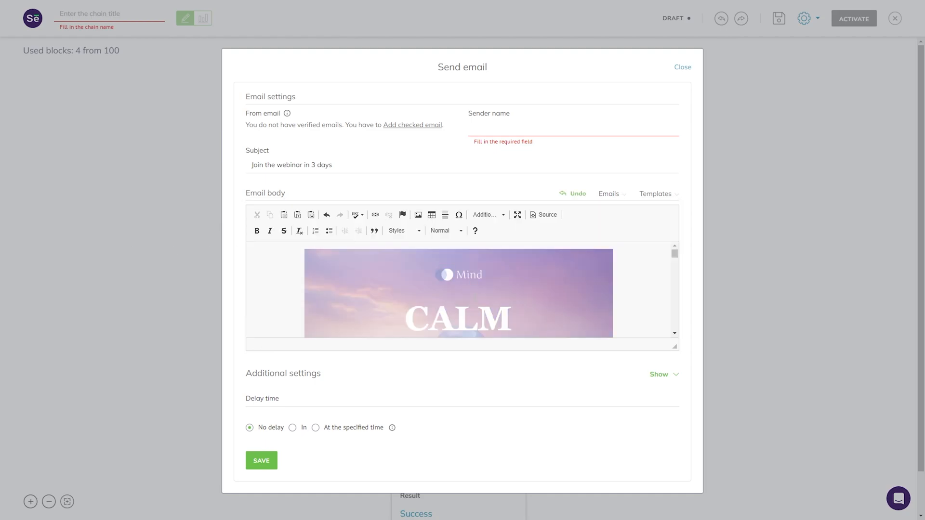
scroll(475, 299, down, 6)
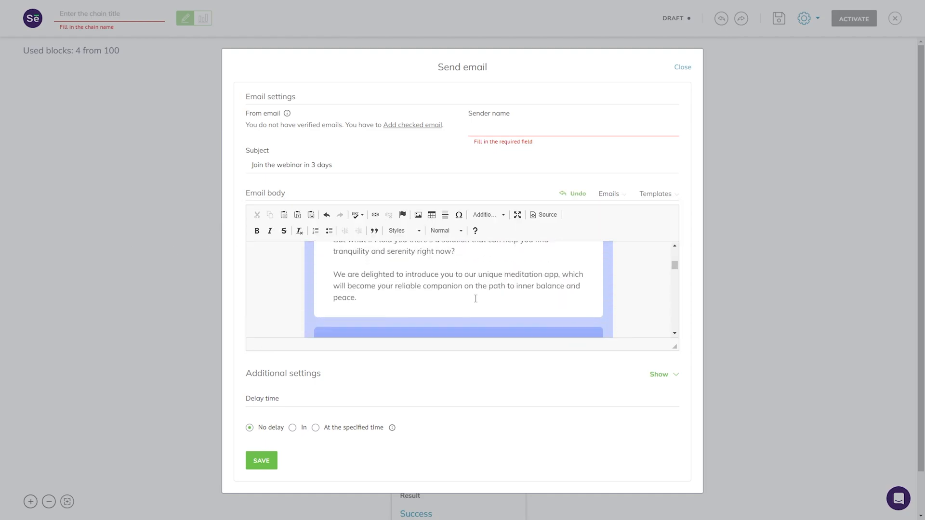
scroll(476, 299, down, 10)
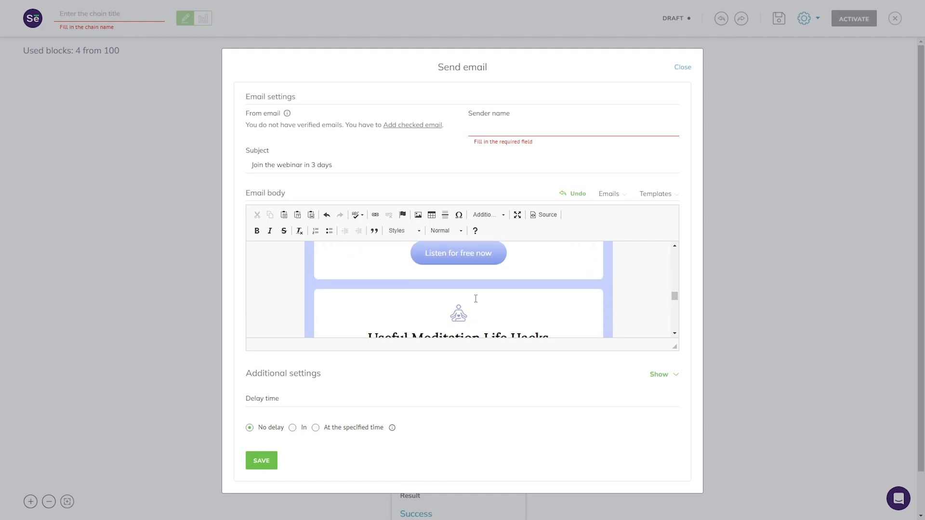
scroll(475, 301, down, 3)
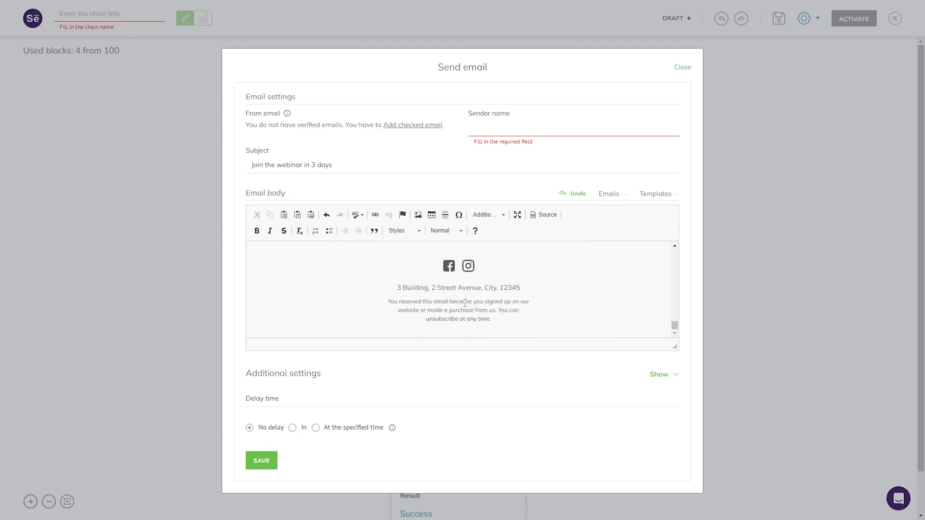
scroll(465, 303, up, 10)
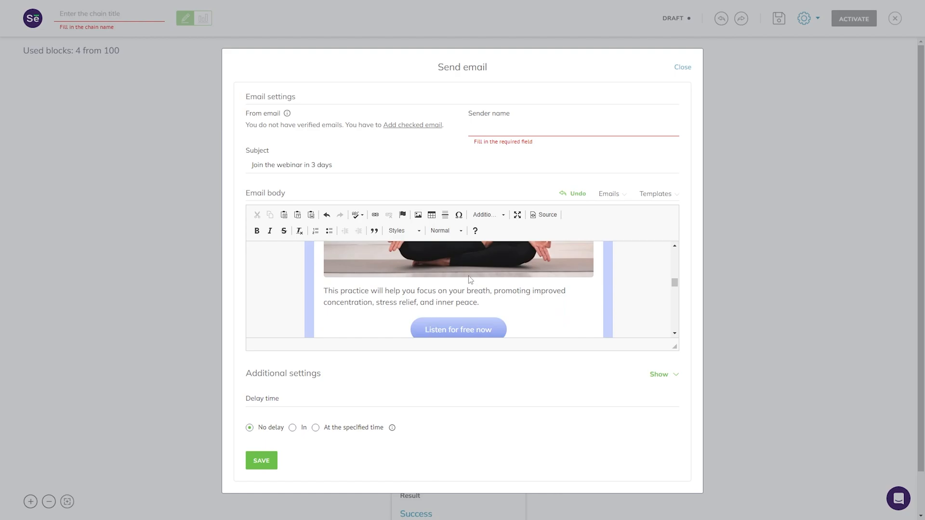
scroll(471, 279, up, 10)
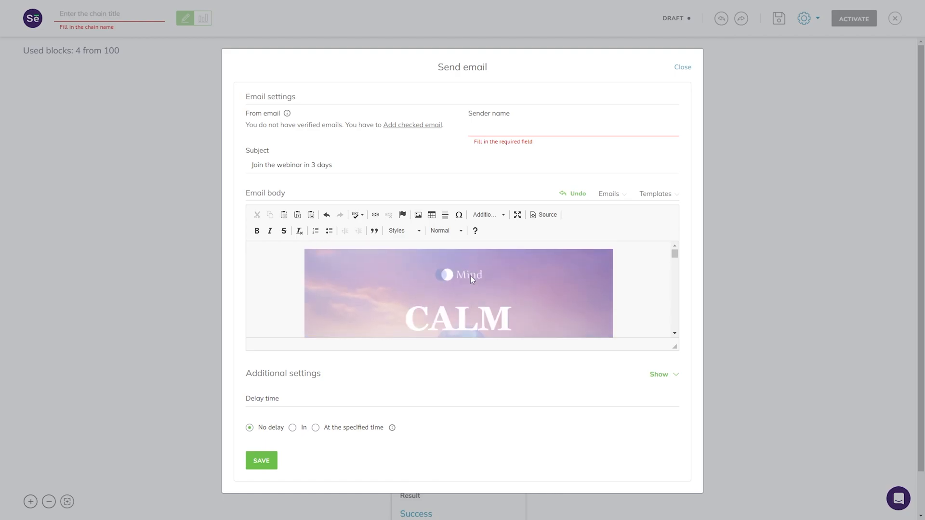
Dismiss the saved emails list and expand the email's additional UTM settings, leaving Channel empty.
click(623, 197)
click(499, 185)
click(661, 375)
scroll(607, 332, down, 2)
scroll(600, 398, down, 3)
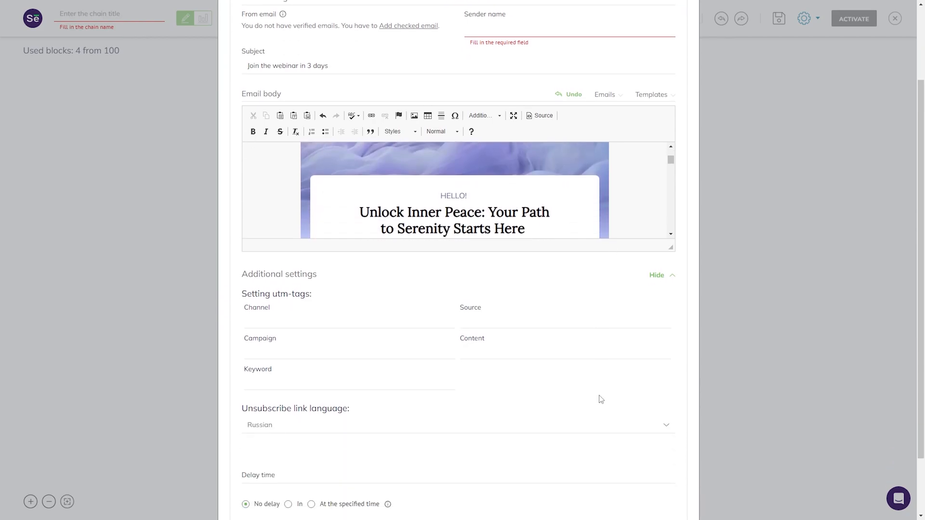
click(277, 279)
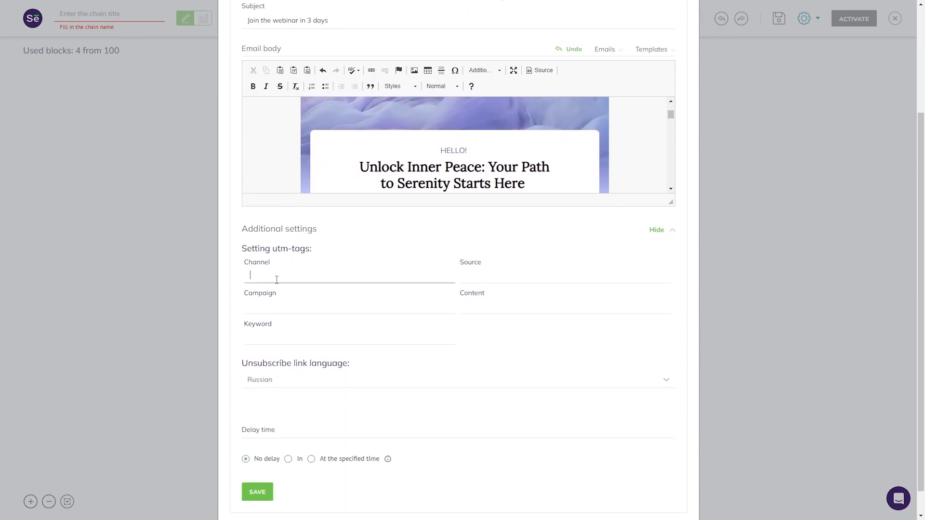
click(266, 250)
scroll(341, 266, down, 1)
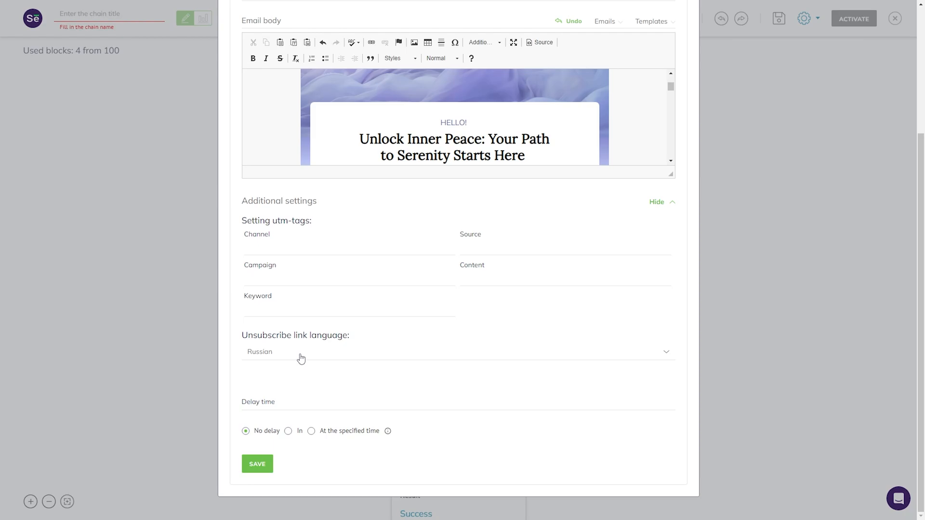
Set unsubscribe link language to English, schedule for 12.06.2024, 7:00 PM, and save.
click(301, 359)
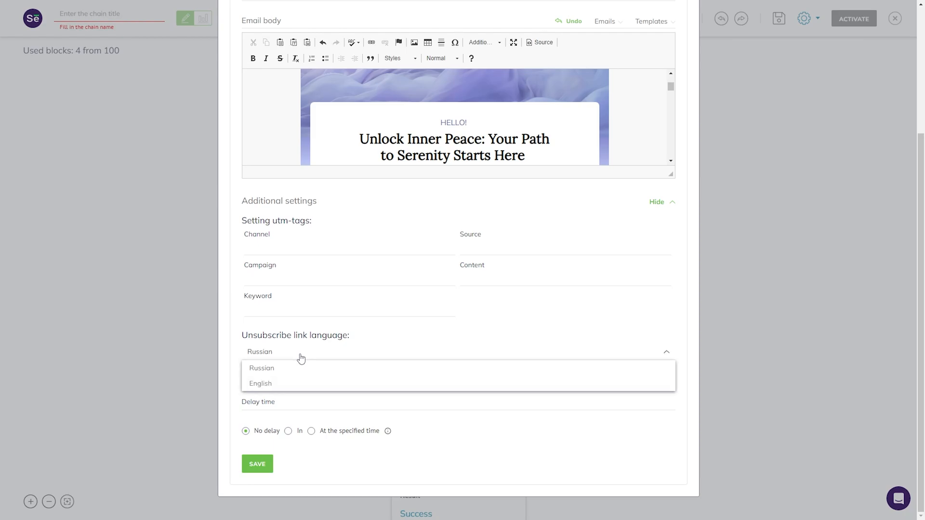
click(310, 384)
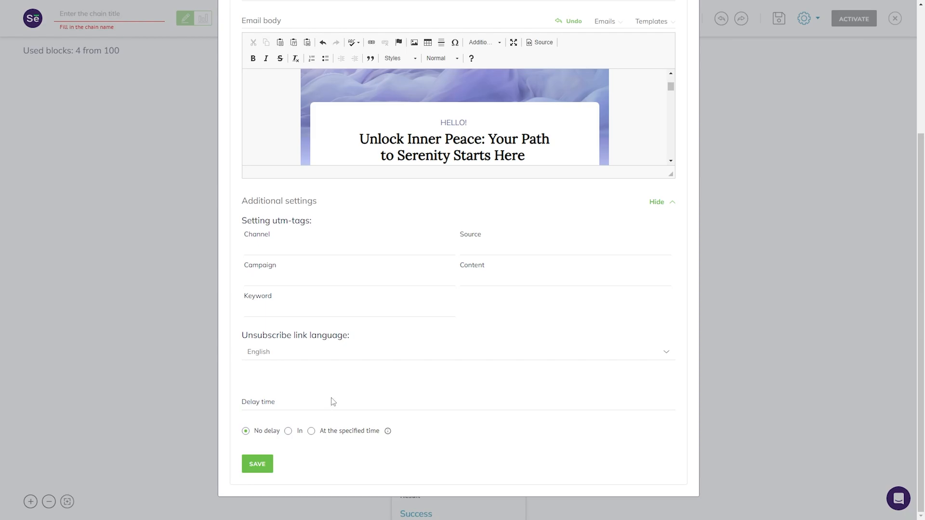
click(288, 432)
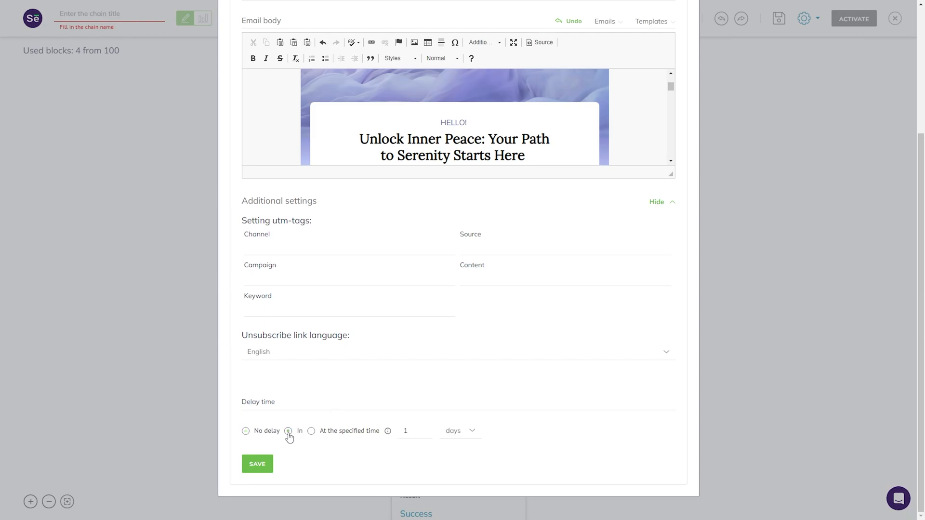
click(369, 432)
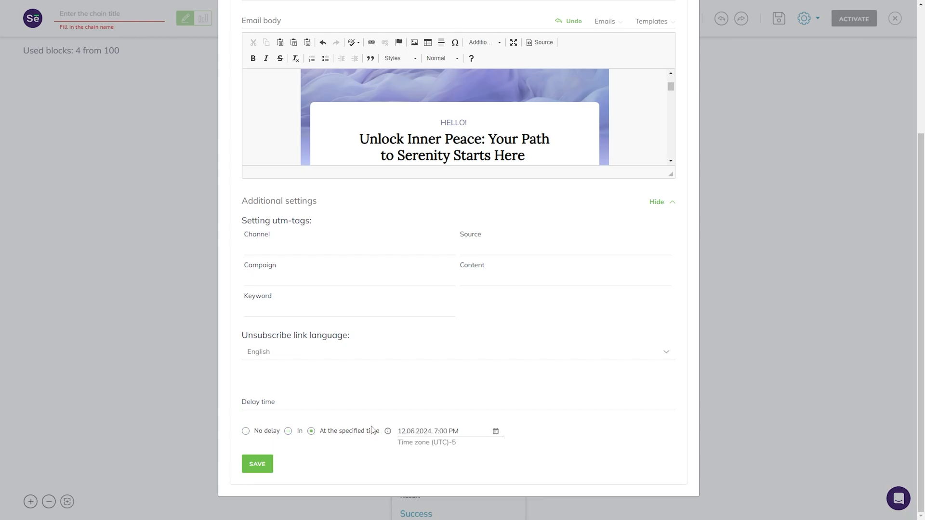
click(267, 464)
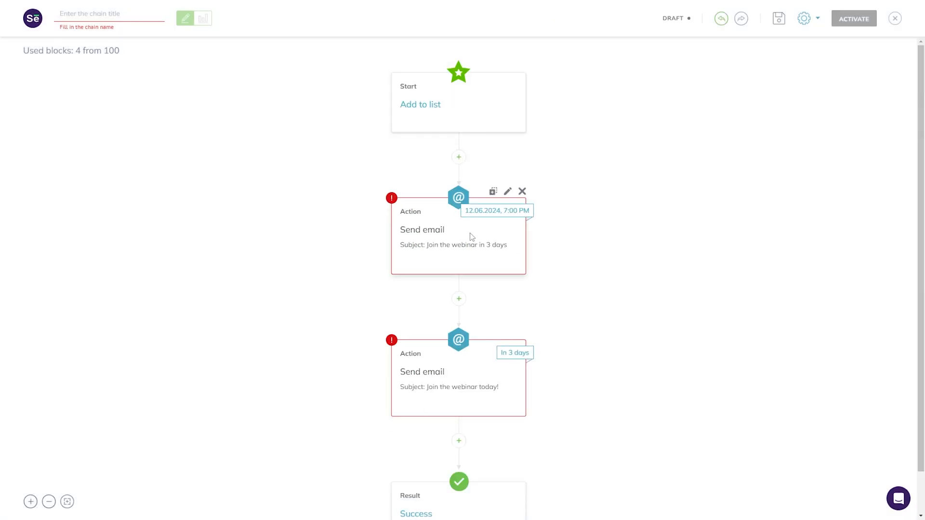
Close the Webinar chain draft and return to the Automation page.
scroll(449, 386, down, 1)
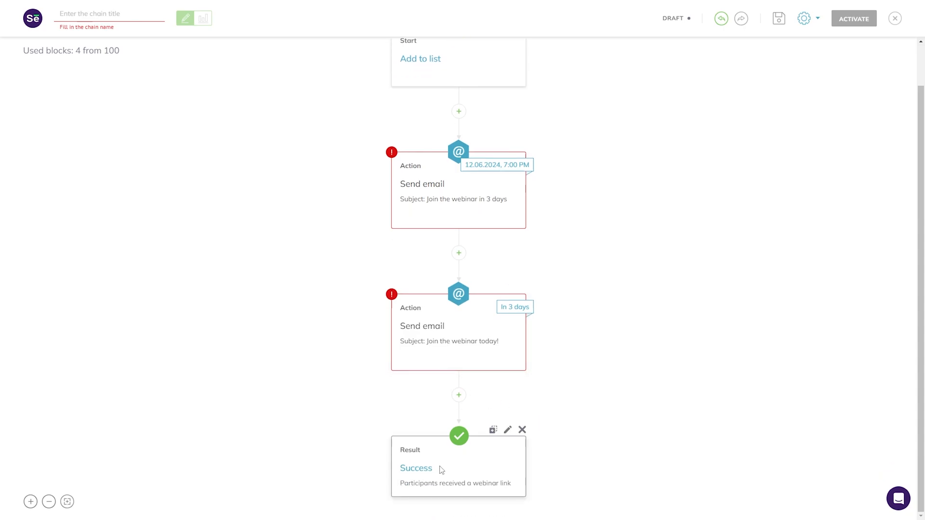
scroll(441, 469, up, 1)
drag(58, 51, 150, 57)
click(151, 57)
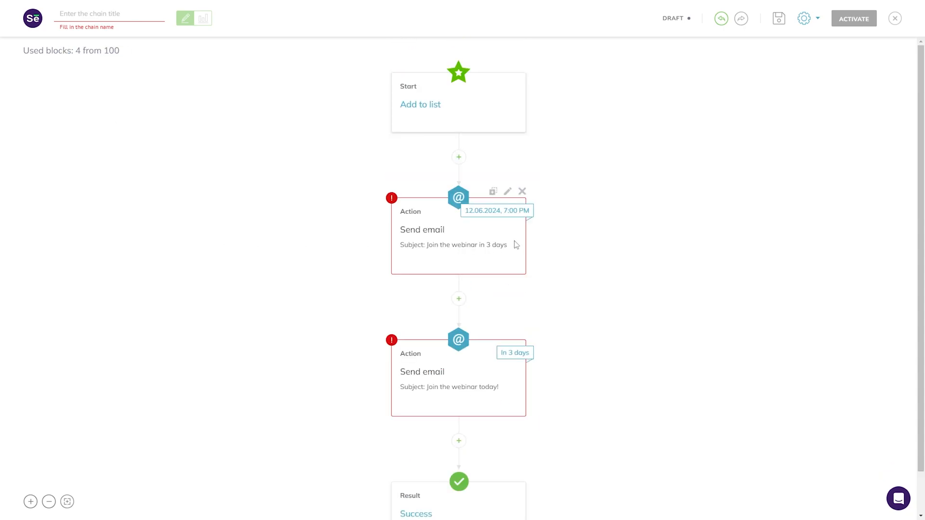
scroll(514, 242, down, 1)
scroll(657, 323, up, 1)
click(895, 19)
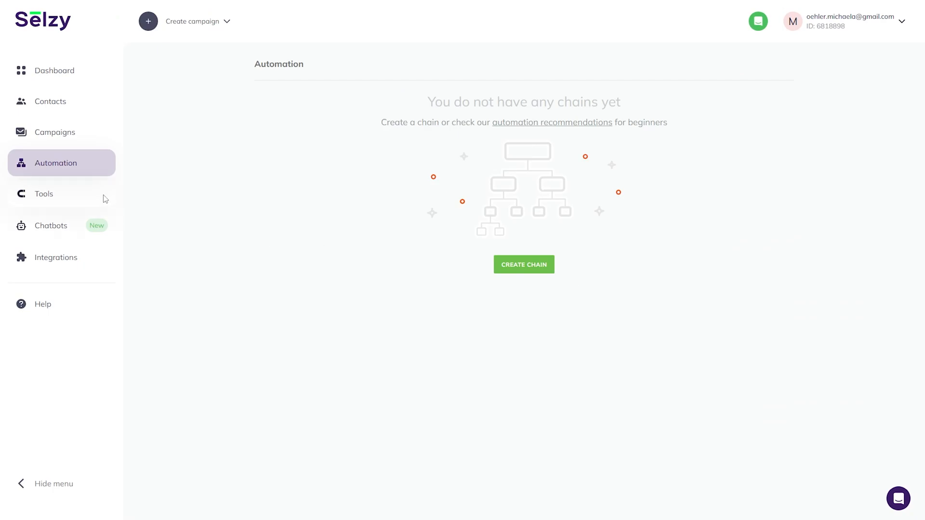
Create a new subscription form named 'Digest' from the Tools section.
click(83, 194)
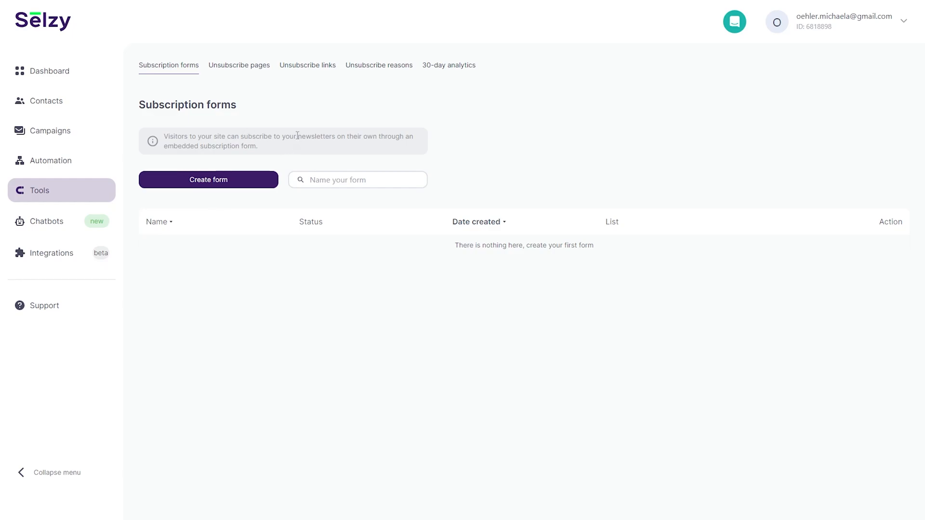
click(268, 181)
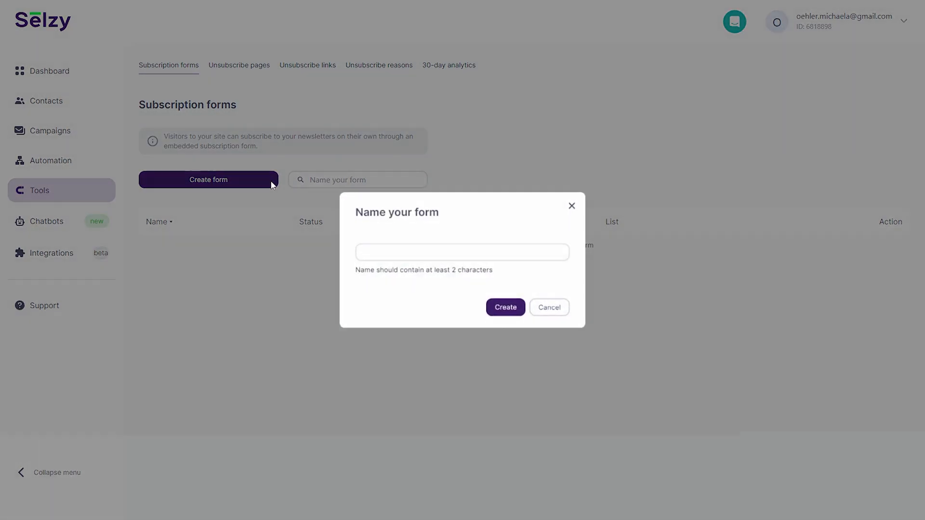
click(483, 250)
text(Digest)
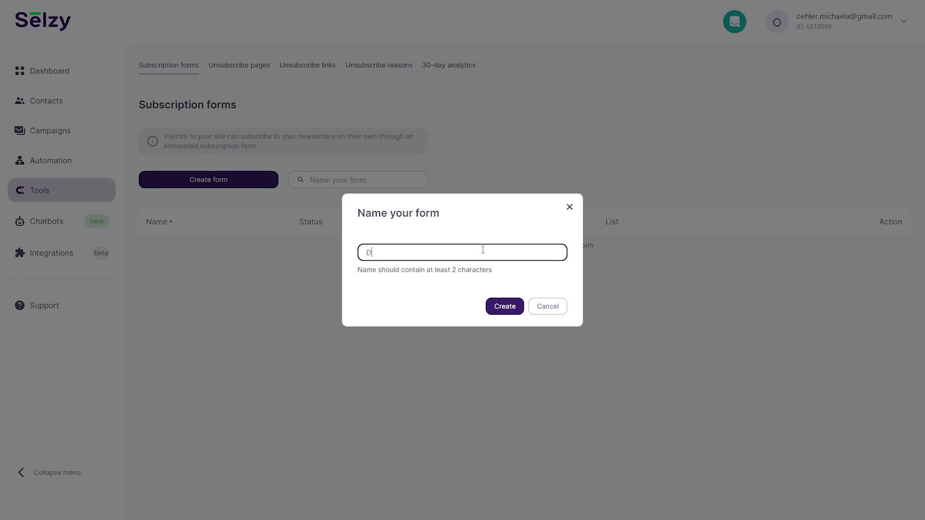
click(506, 308)
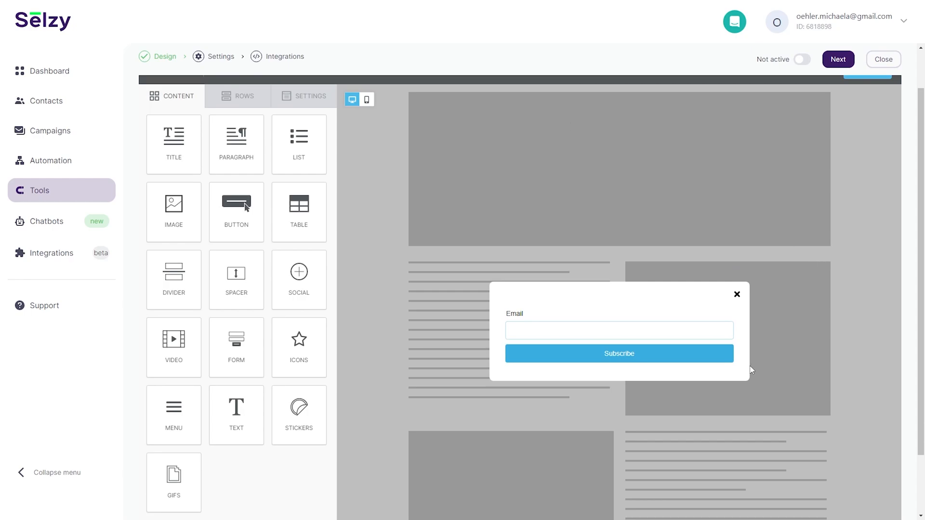
Preview the Digest form in mobile layout, then advance through Settings to the Integration step.
scroll(266, 412, down, 2)
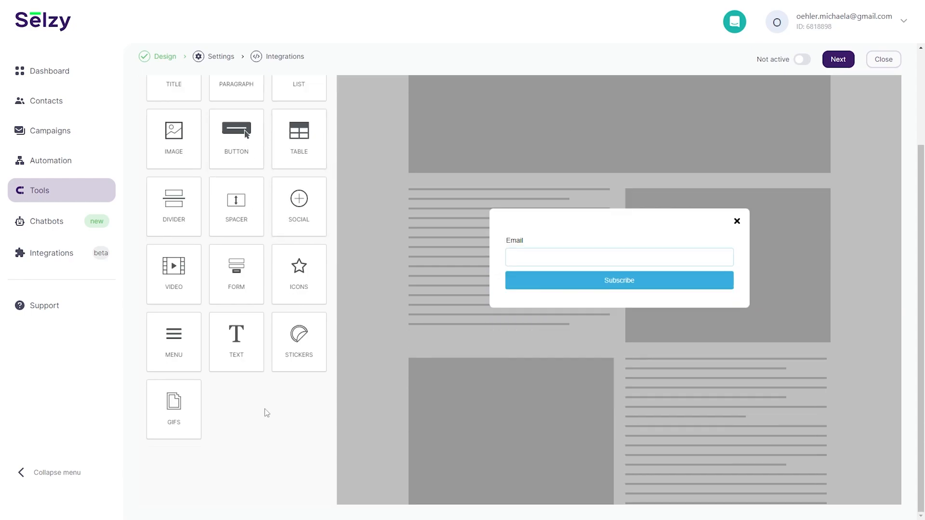
scroll(266, 412, up, 3)
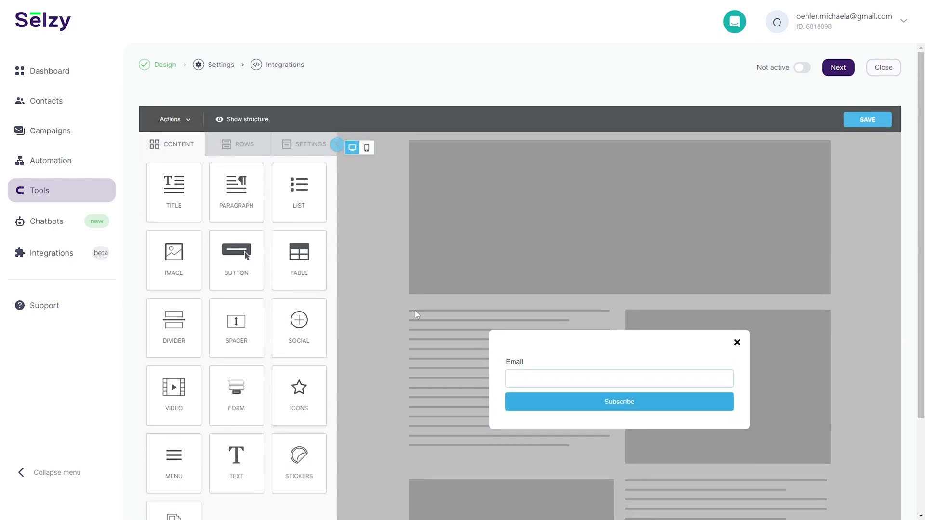
click(366, 148)
scroll(417, 288, down, 3)
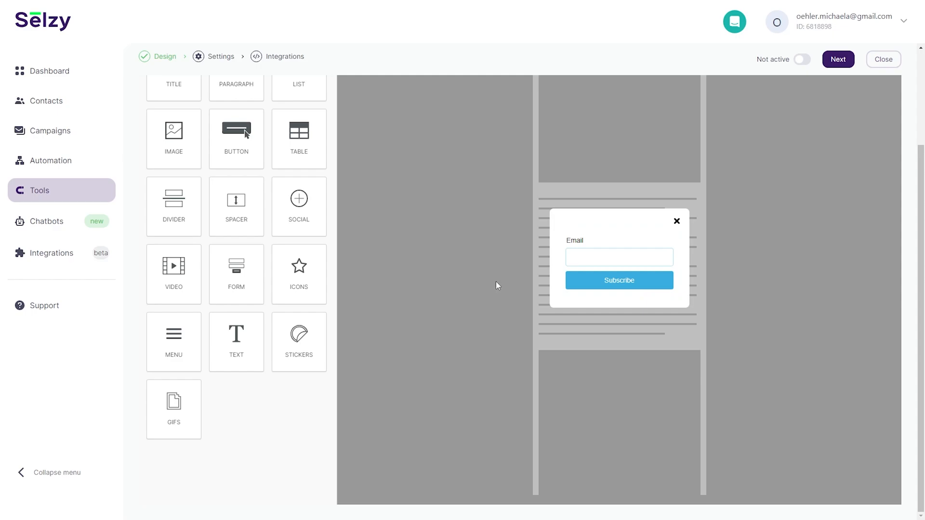
scroll(197, 259, up, 3)
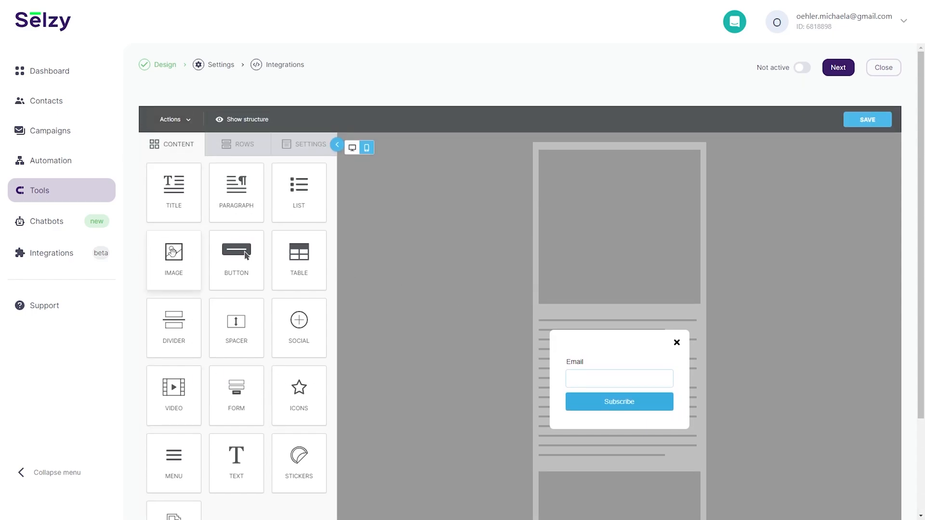
click(221, 67)
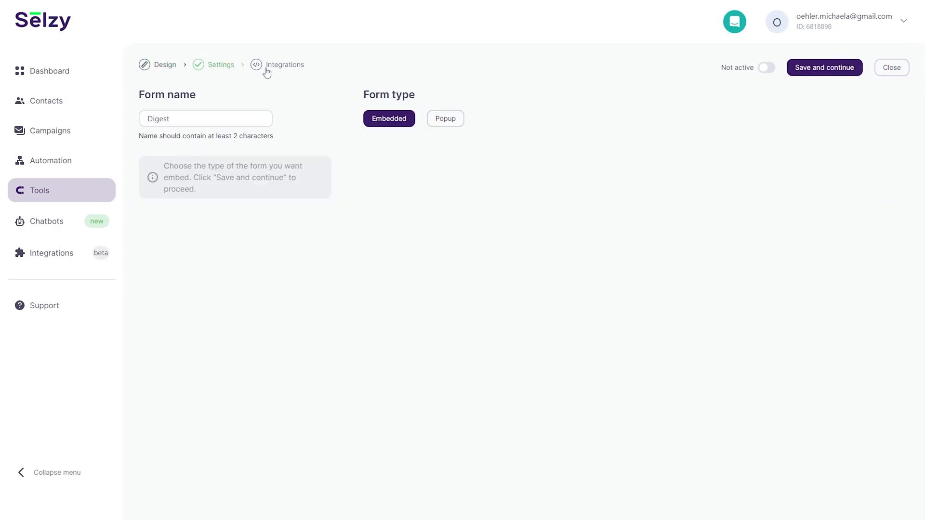
click(266, 71)
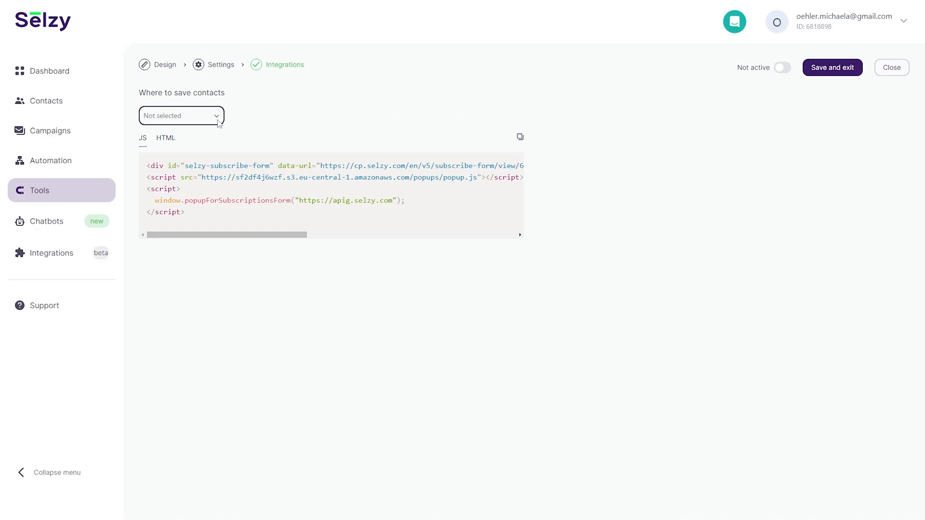
Inspect the HTML version of the embed code and copy it.
click(170, 139)
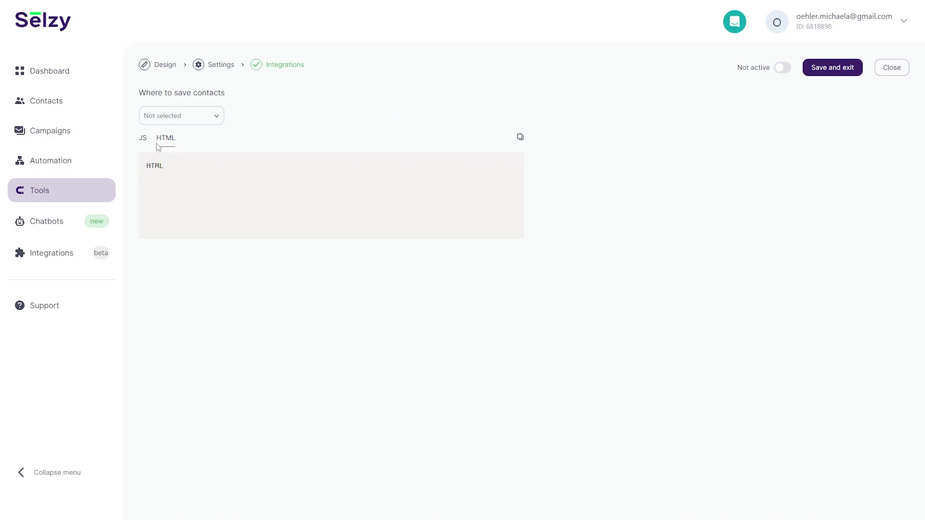
double_click(145, 141)
click(175, 136)
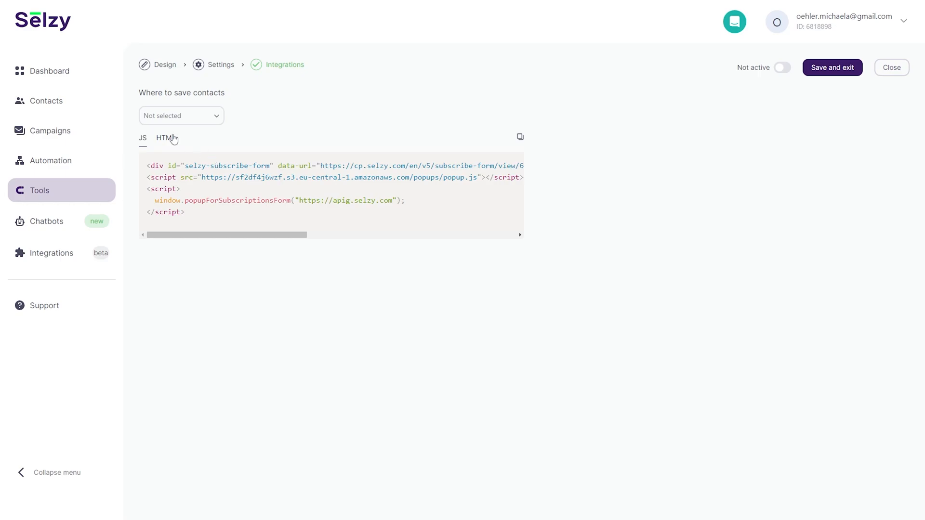
double_click(168, 139)
drag(151, 168, 276, 212)
click(276, 213)
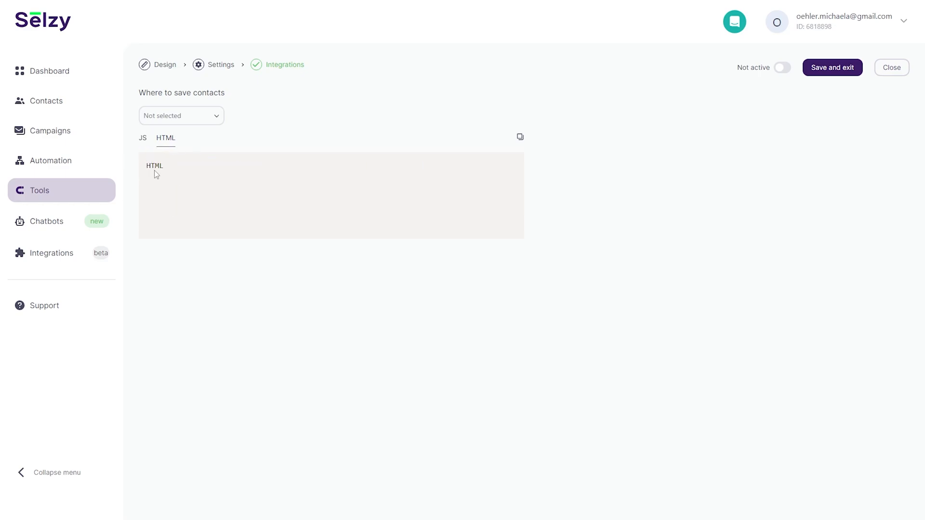
drag(146, 166, 227, 190)
click(226, 190)
drag(147, 167, 175, 172)
click(520, 137)
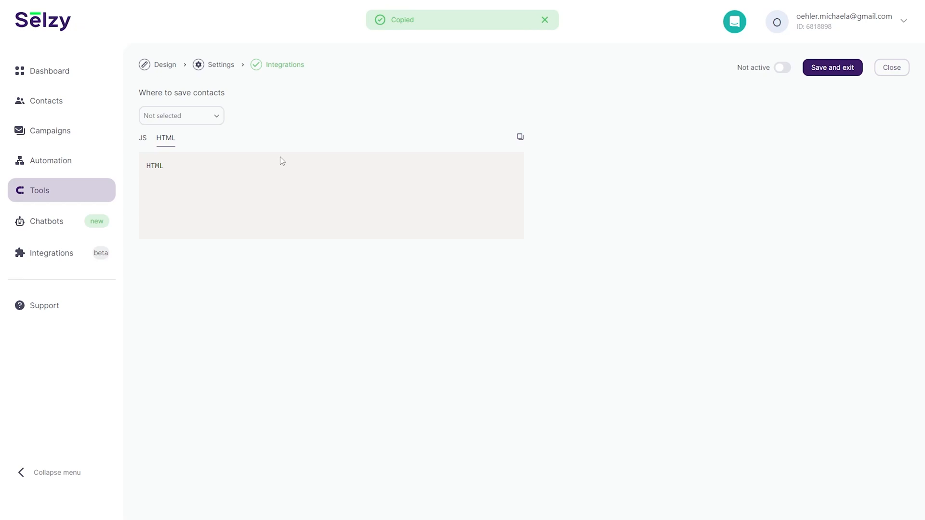
click(520, 137)
Copy the JS embed code and toggle the form's active switch on and back off.
double_click(143, 139)
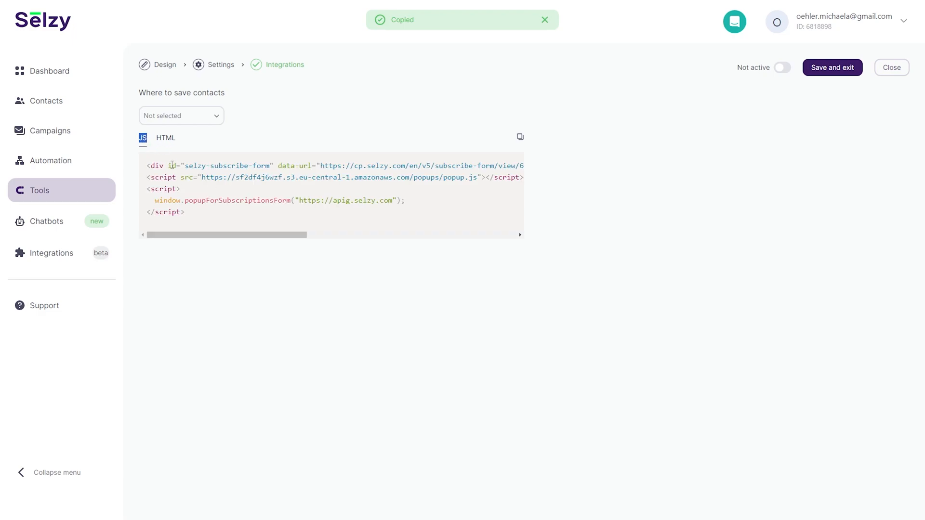
drag(147, 166, 155, 165)
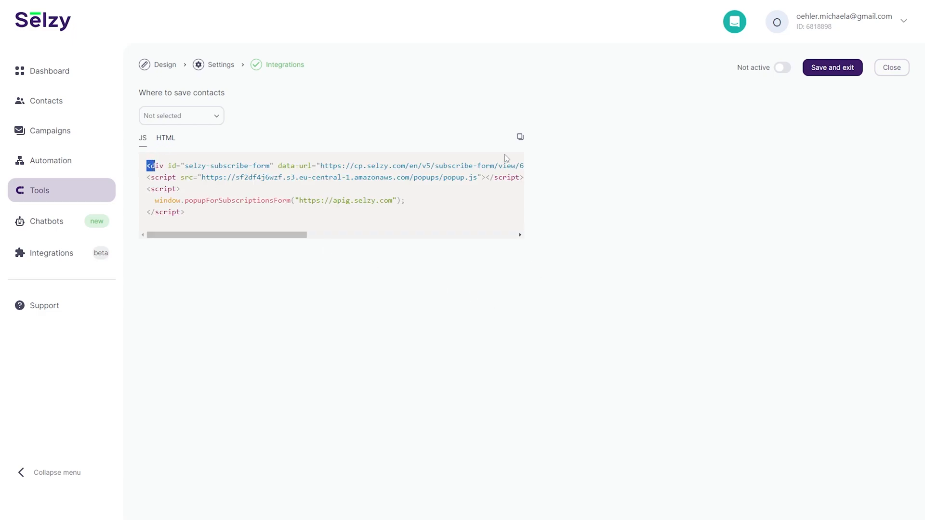
click(520, 137)
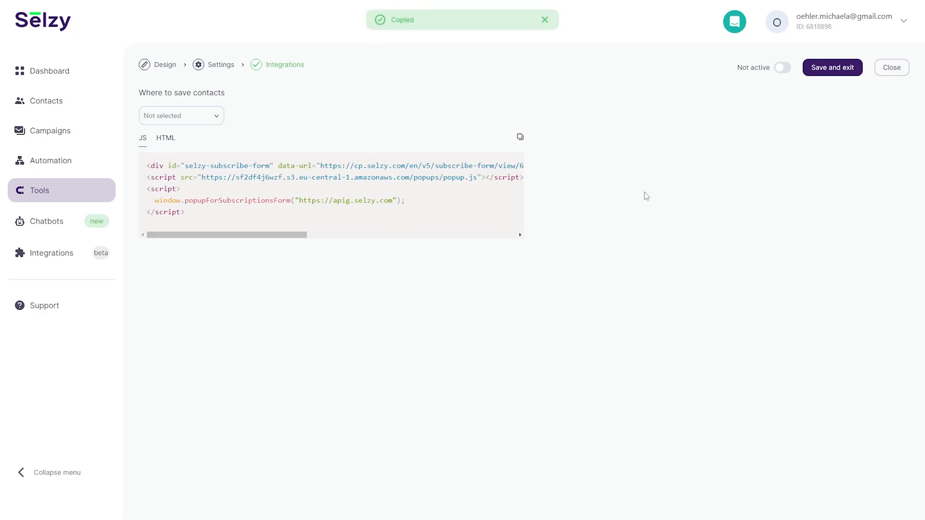
click(780, 71)
click(780, 72)
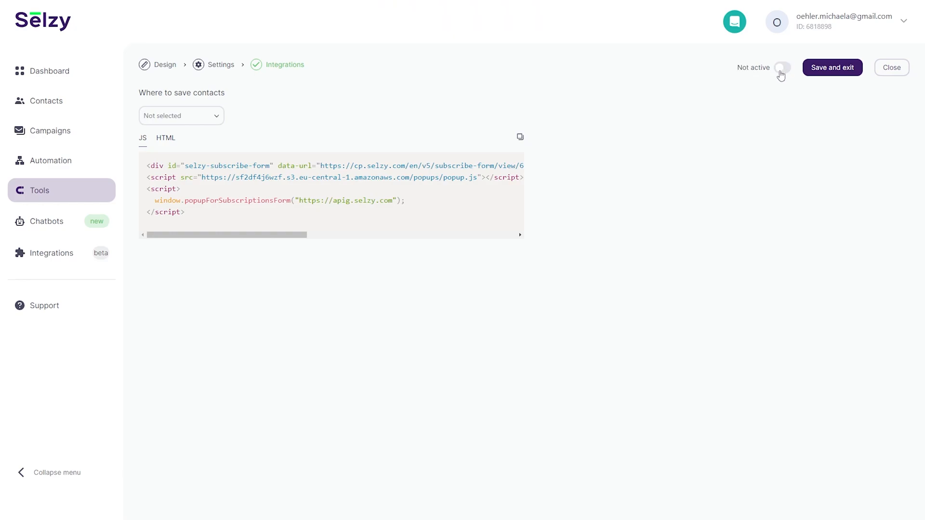
Close the form editor, preview the Default unsubscribe page, then go to Unsubscribe links.
click(879, 73)
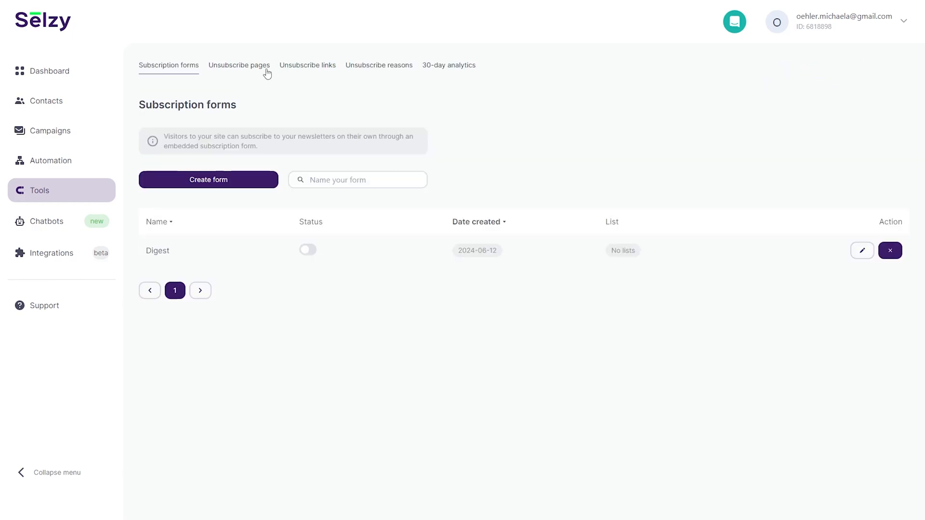
click(265, 68)
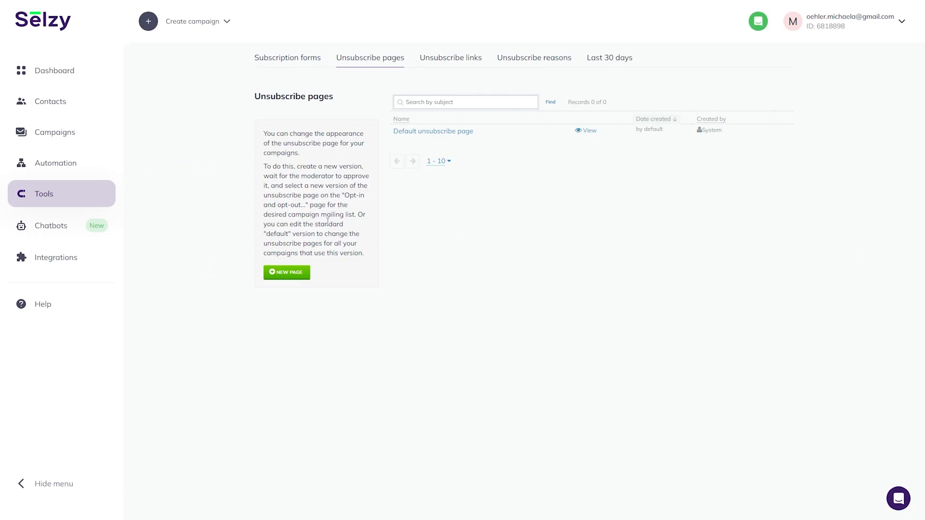
click(586, 131)
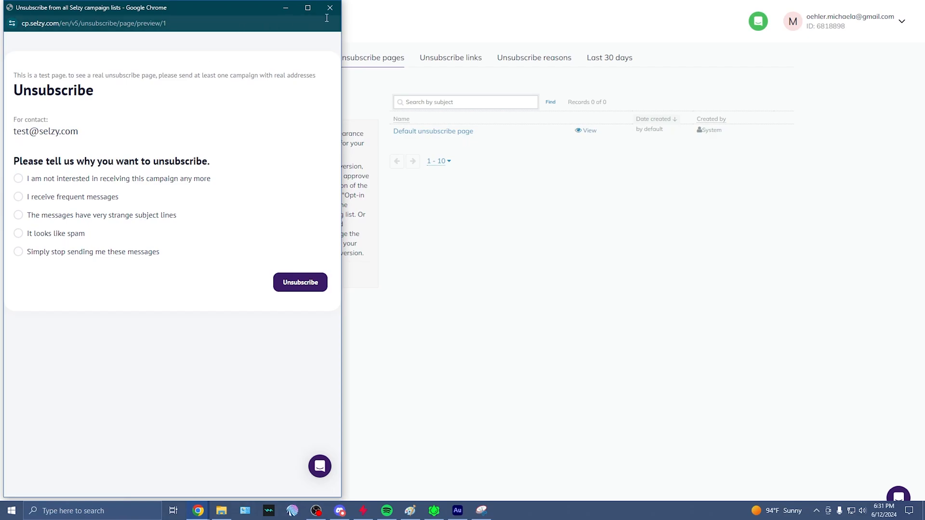
click(454, 62)
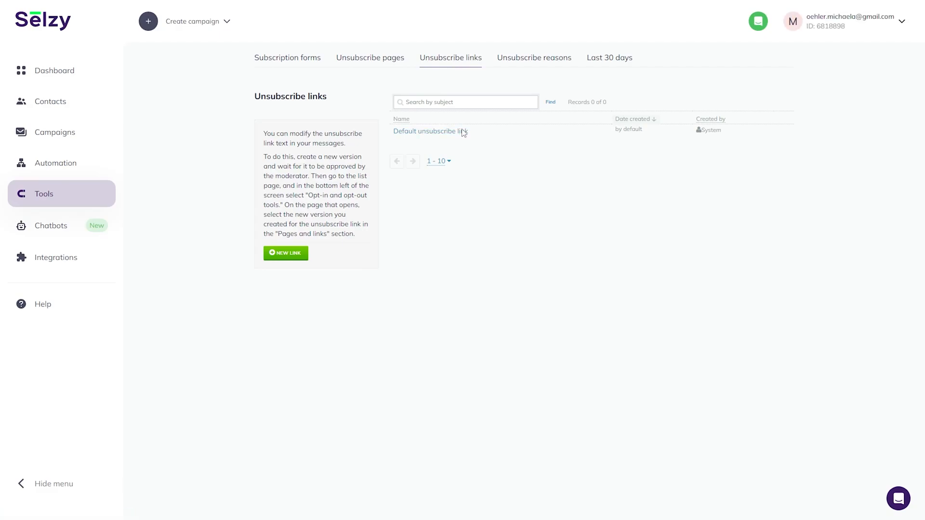
Inspect a new link's UnsubscribeUrl link-text code, then open the empty Unsubscribe reasons list.
click(463, 132)
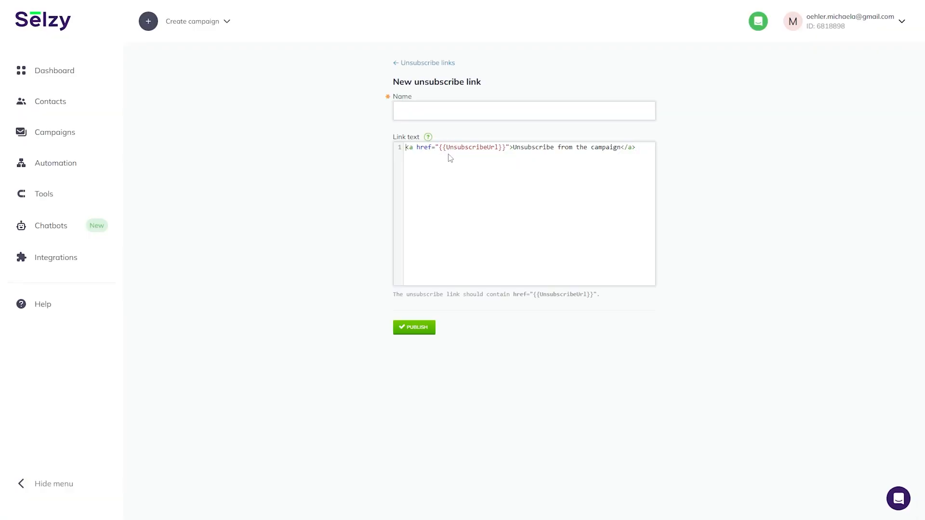
double_click(496, 149)
drag(642, 148, 403, 145)
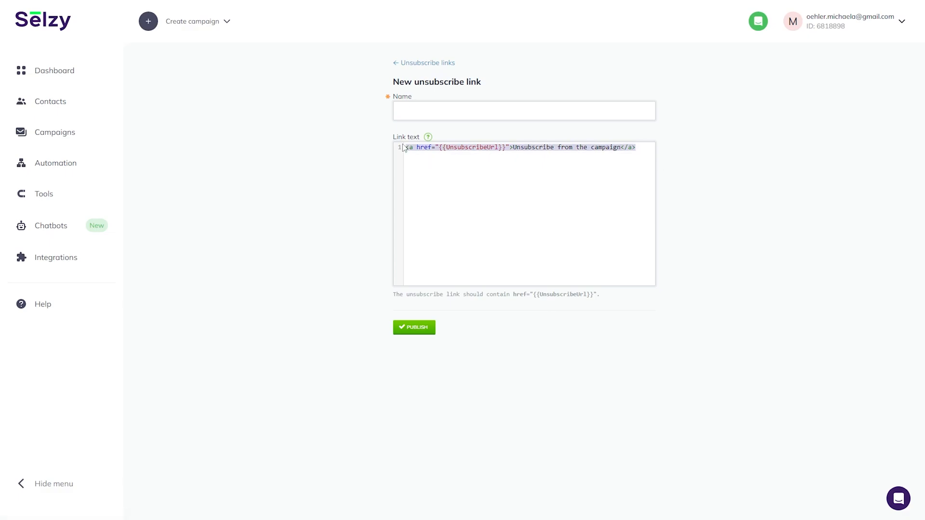
click(420, 63)
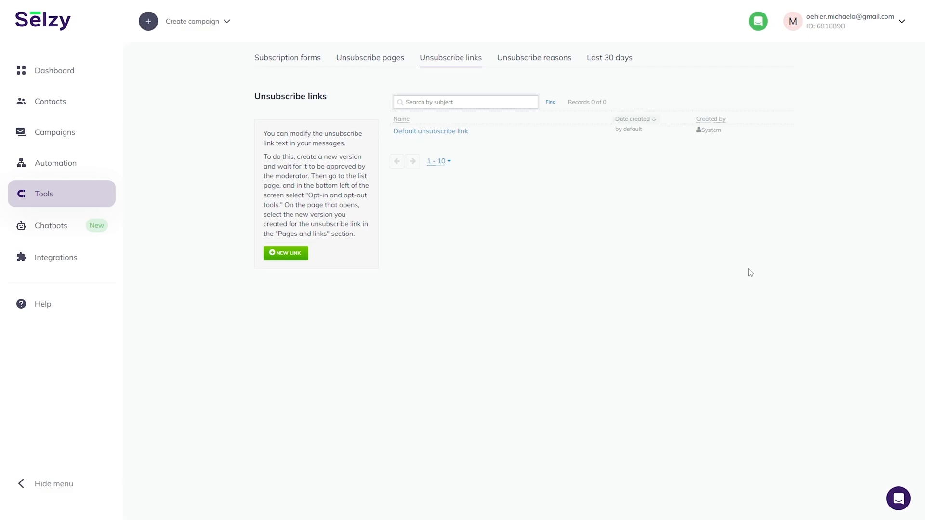
click(505, 67)
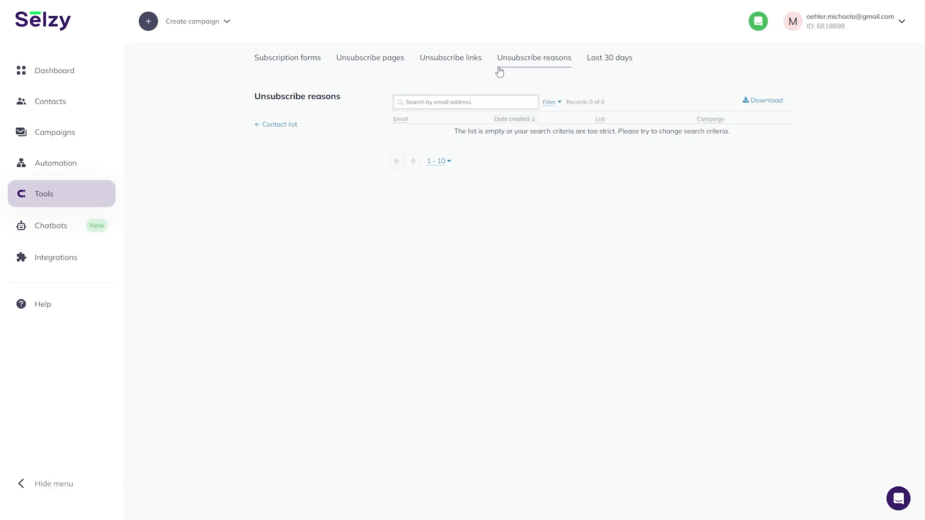
View the last 30 days email analytics, then go to the empty Chatbots section.
drag(478, 131, 646, 132)
click(675, 180)
click(609, 58)
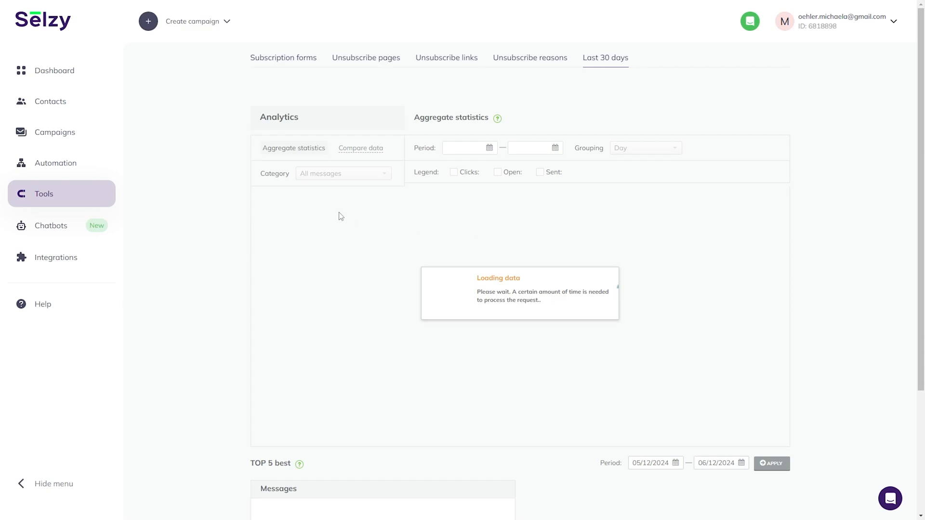
scroll(627, 285, down, 3)
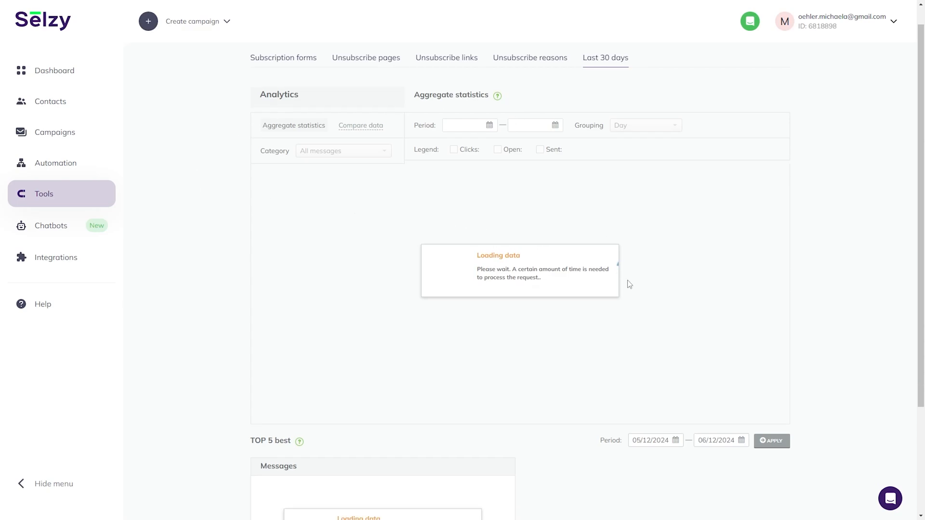
scroll(547, 308, up, 3)
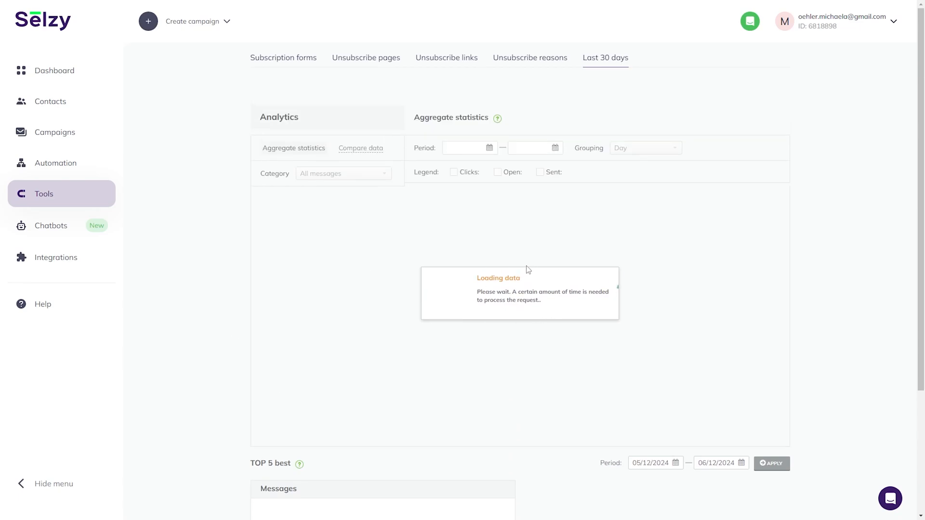
click(65, 235)
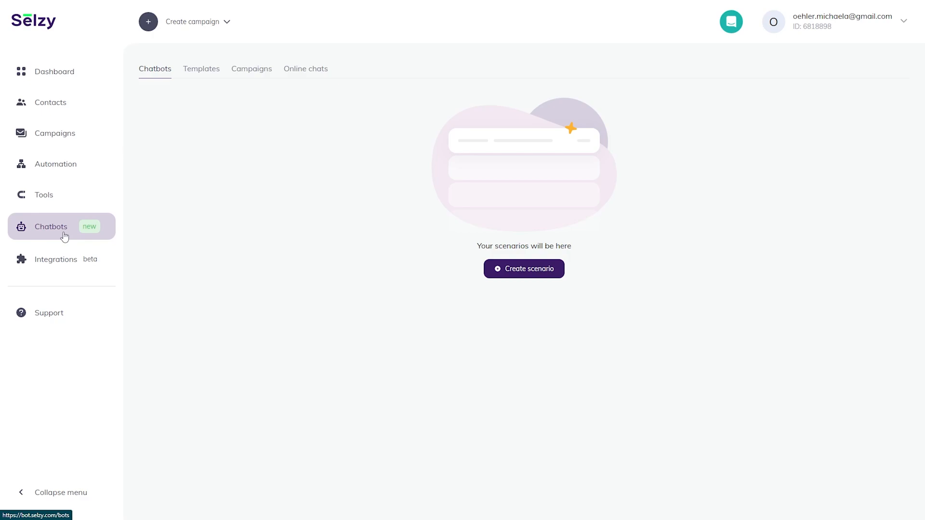
Create a scenario, add trial Menu and Data collection blocks, then delete the draft.
click(503, 275)
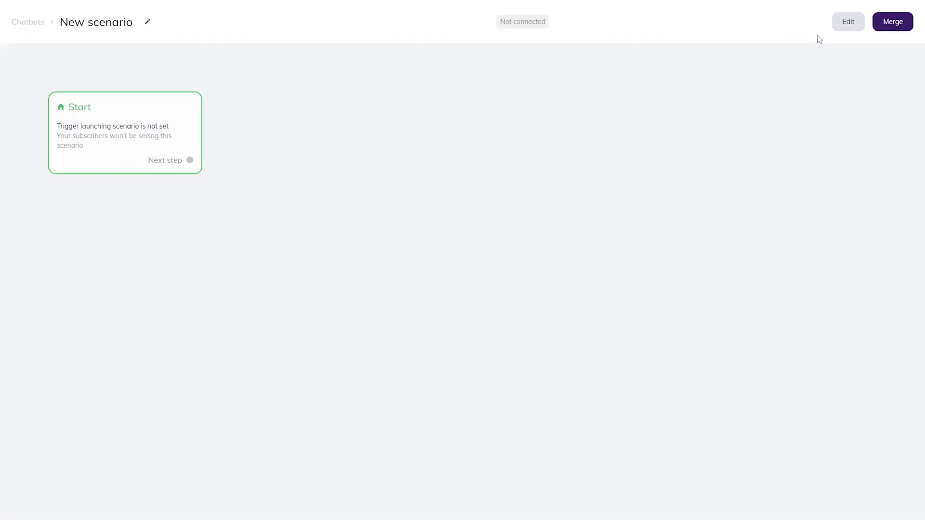
click(844, 27)
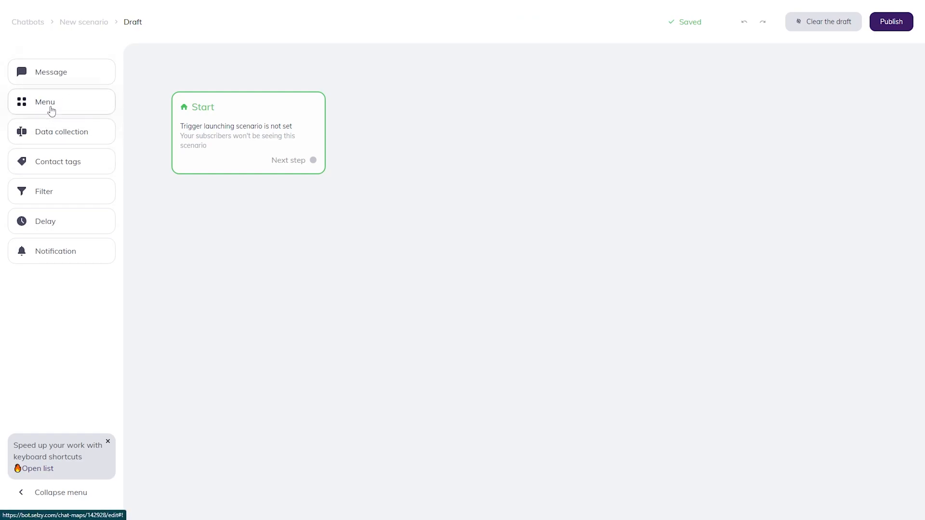
drag(50, 108, 399, 113)
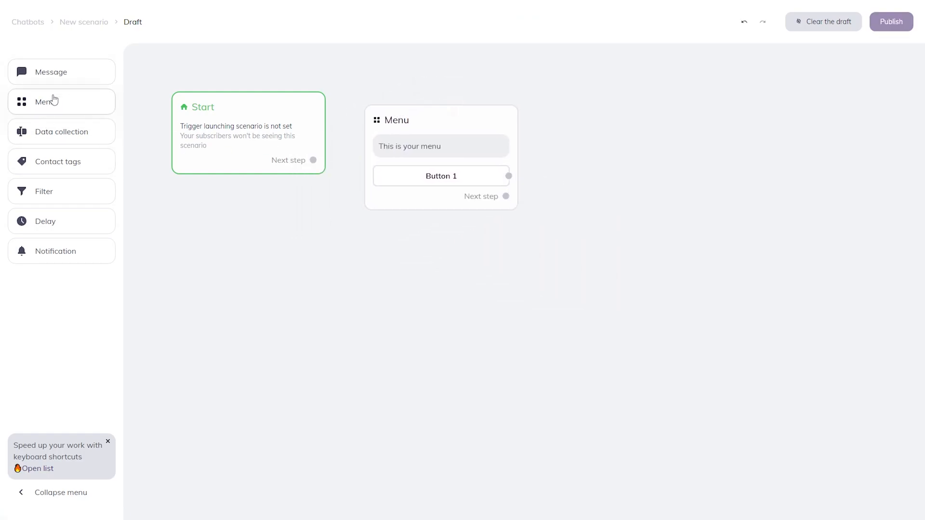
click(66, 136)
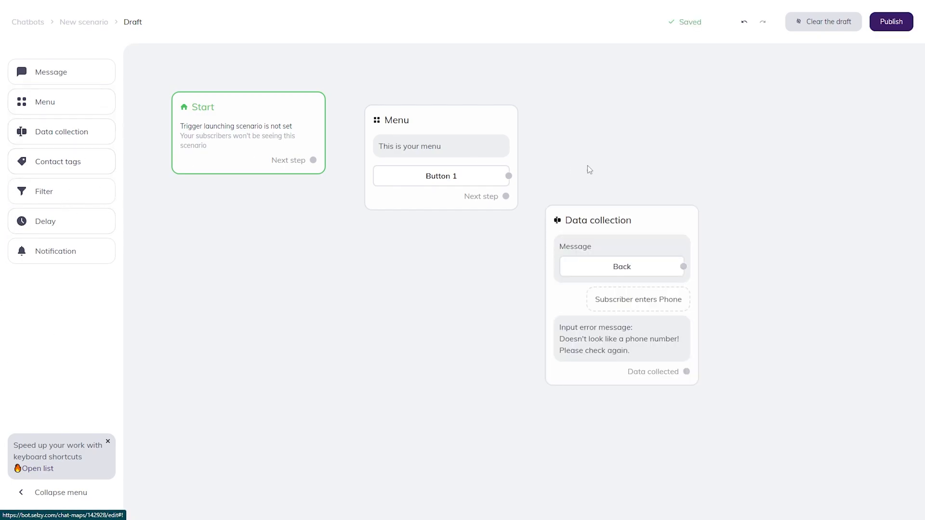
click(829, 23)
click(520, 299)
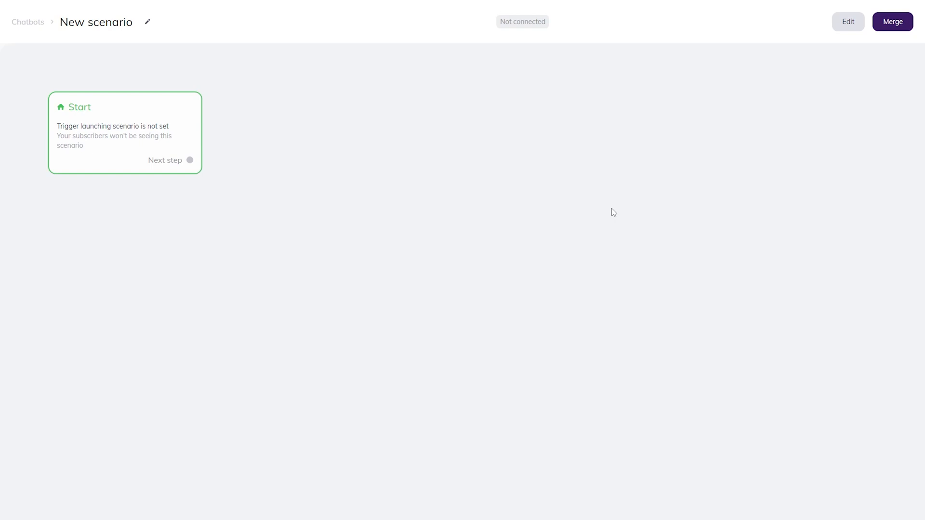
Preview the Merge bot-connection steps for New scenario, then return to the Chatbots list.
click(905, 32)
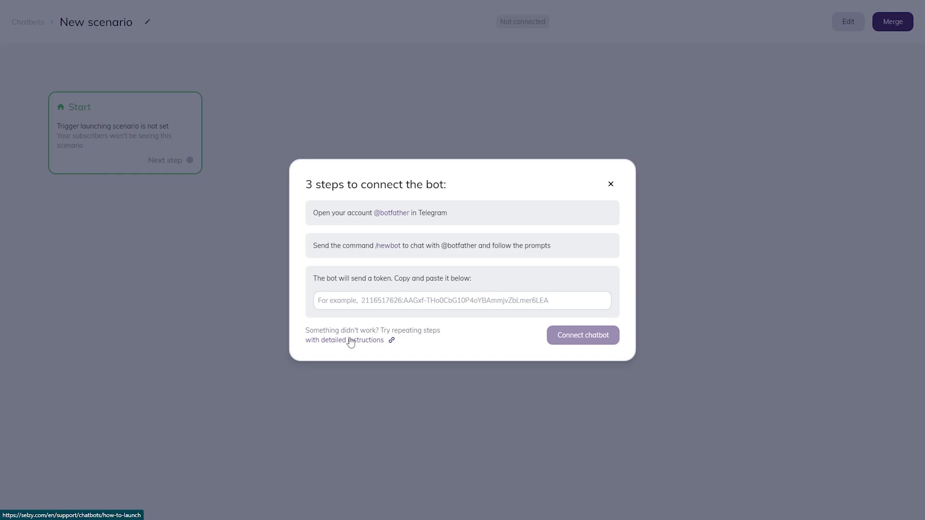
click(611, 183)
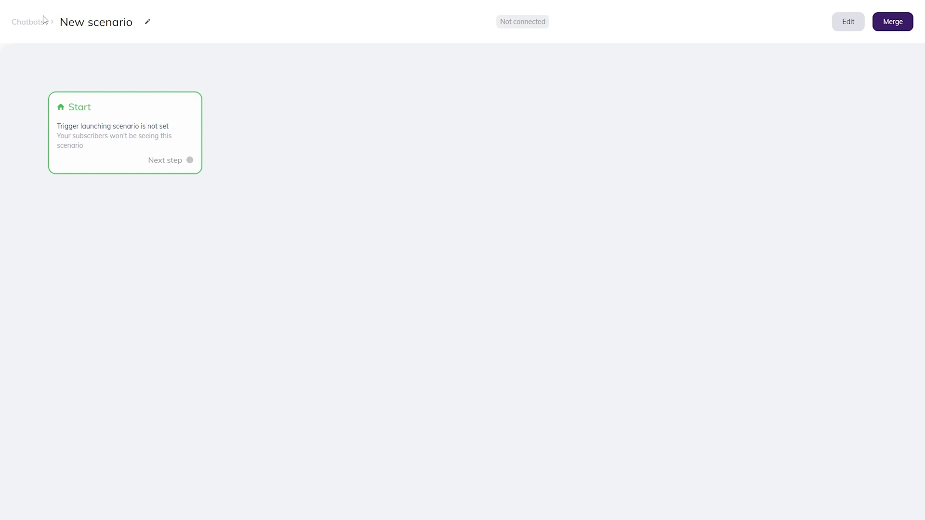
click(21, 28)
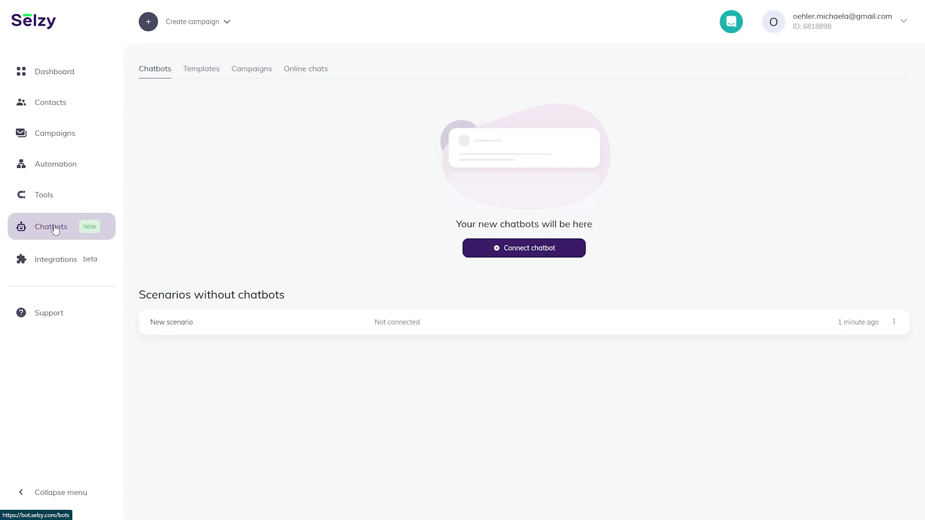
Look over the chatbot Templates tab, where templates are marked coming soon.
click(209, 79)
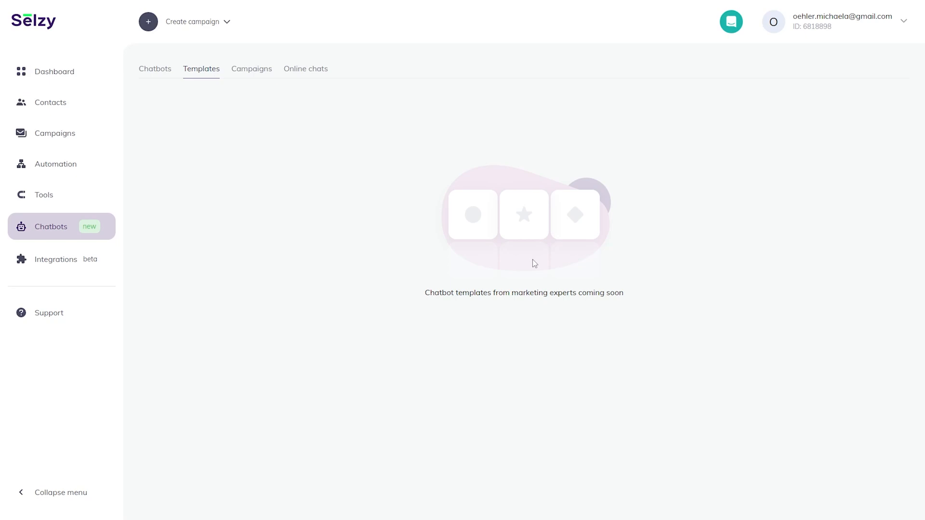
drag(483, 292, 636, 299)
click(611, 294)
drag(425, 293, 641, 293)
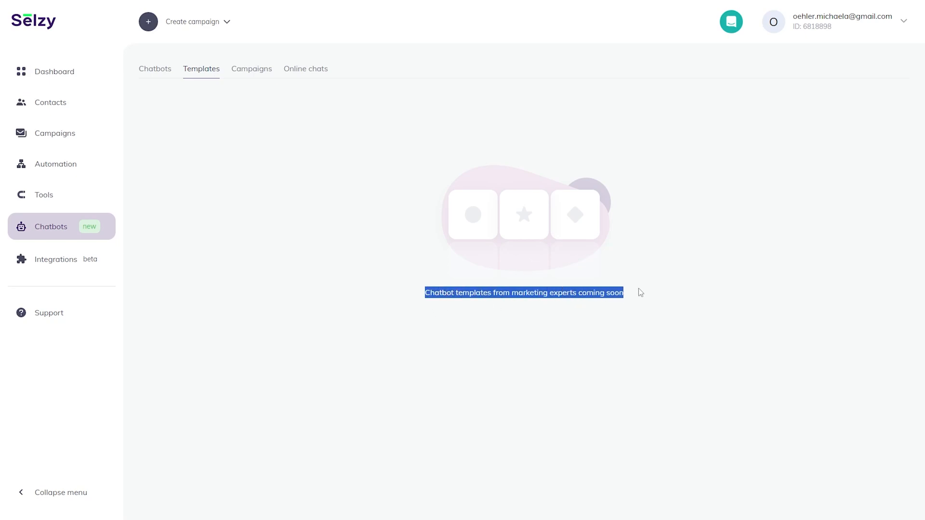
click(640, 293)
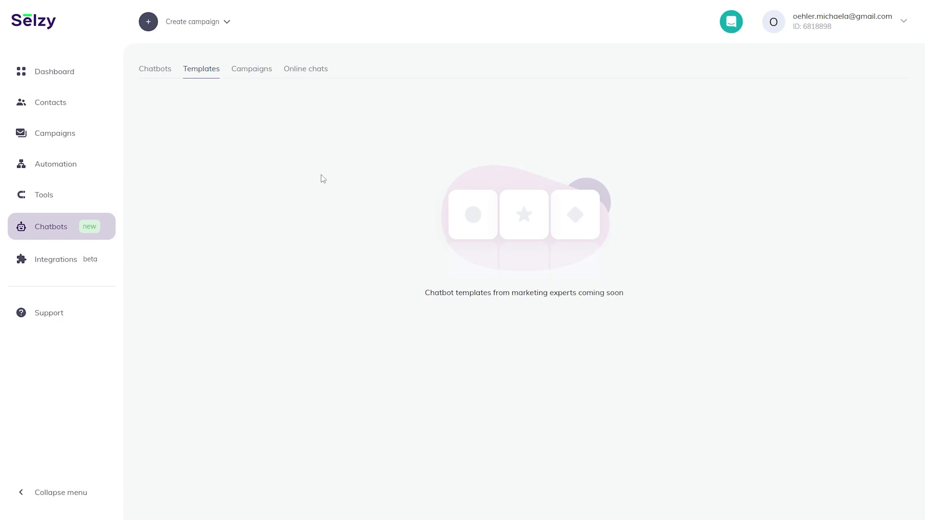
Show the chatbot Campaigns tab and preview, then dismiss, the Connect chatbot steps.
click(262, 76)
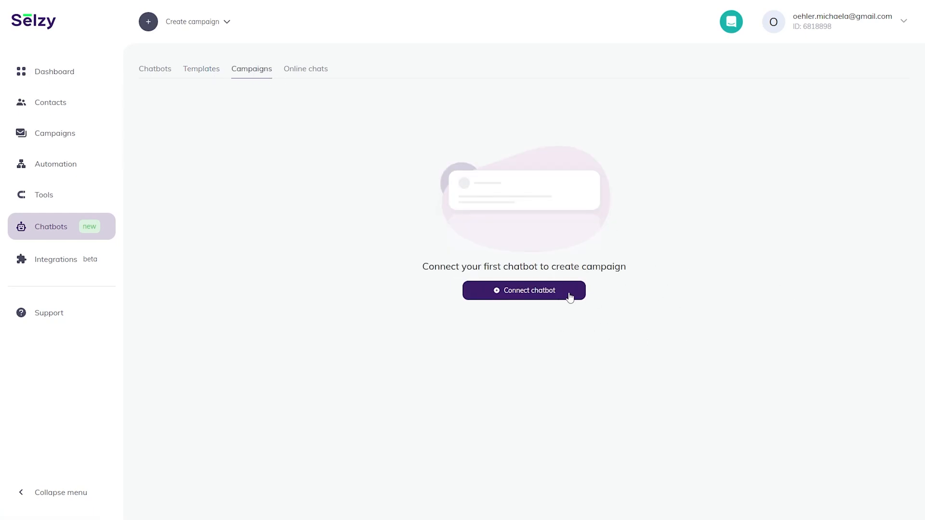
click(571, 294)
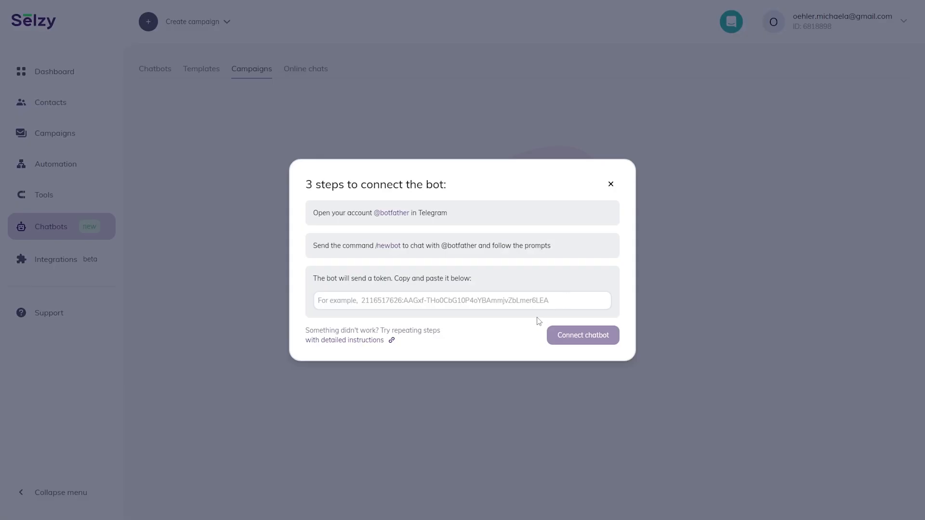
click(611, 184)
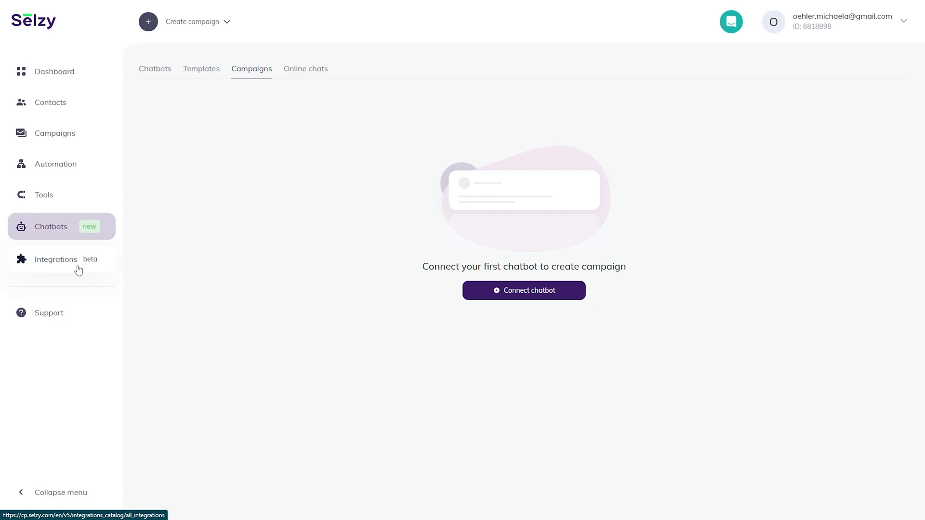
Browse the Integrations catalog and load more services such as Wix, Bitrix24 and Formaloo.
click(78, 267)
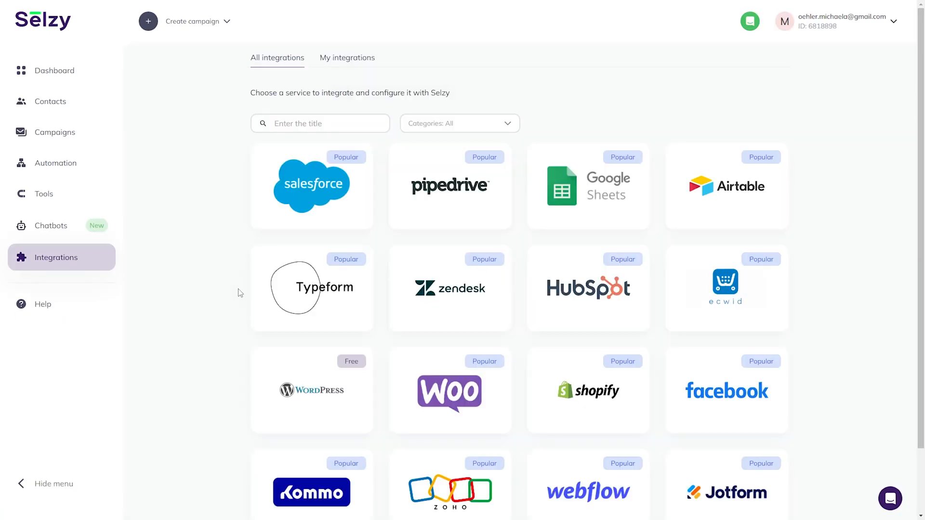
scroll(240, 293, down, 2)
scroll(240, 293, up, 2)
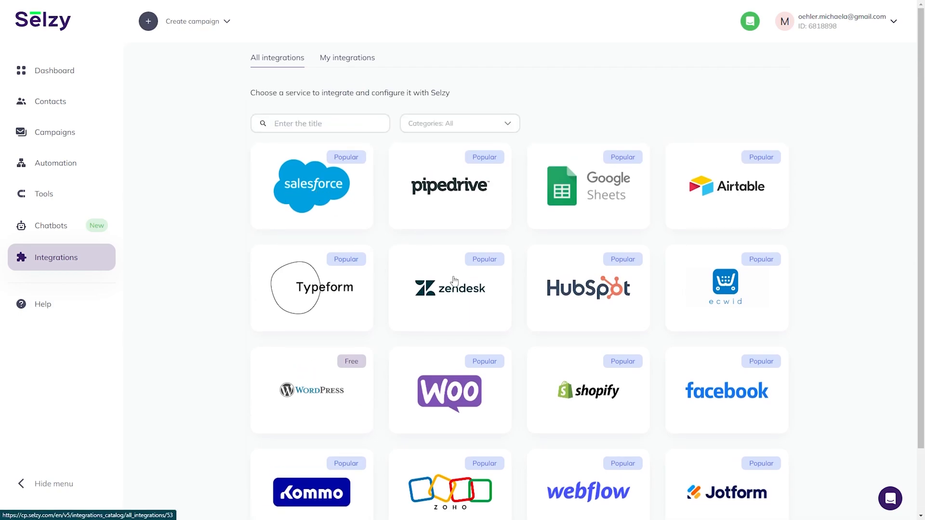
scroll(452, 282, down, 2)
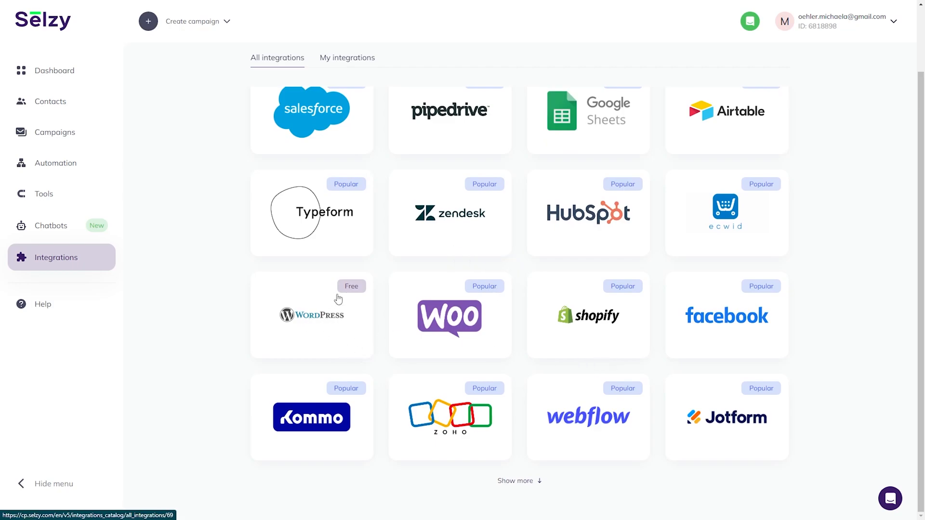
click(539, 484)
scroll(438, 403, down, 1)
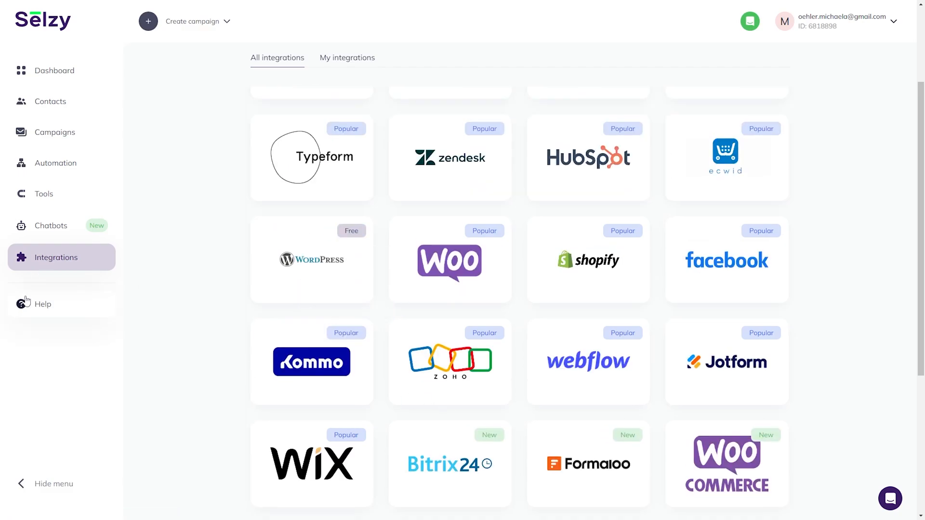
Open the Help page listing Knowledge base, Our contacts and the policy documents.
click(39, 308)
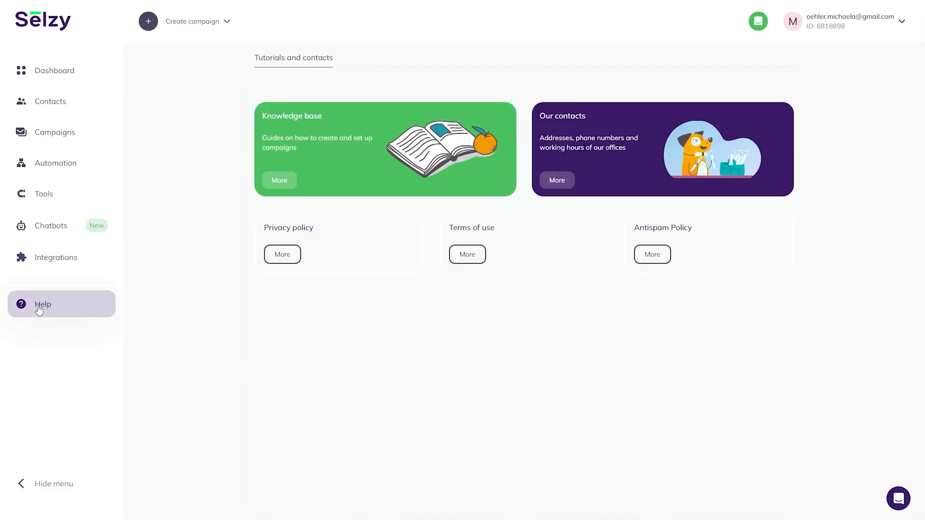